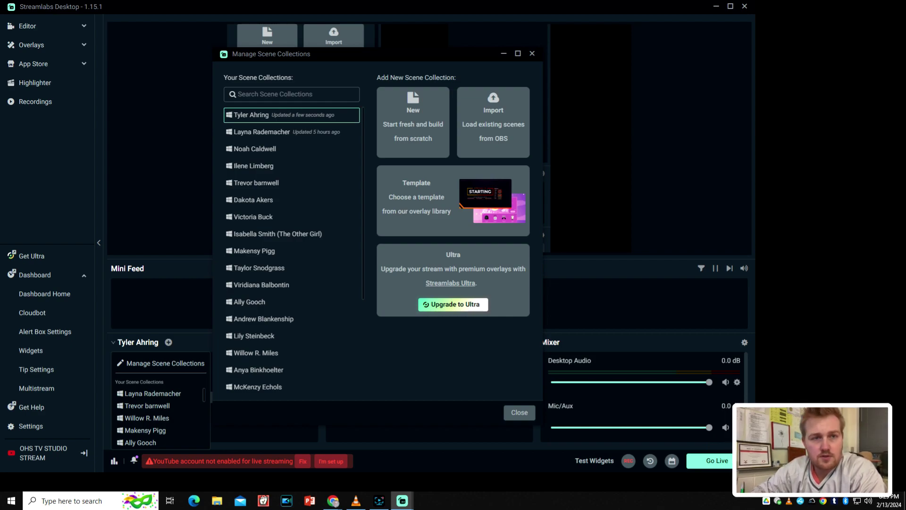
- Scroll through the Manage Scene Collections list
{"action": "mouse_move", "coordinate": [322, 140]}
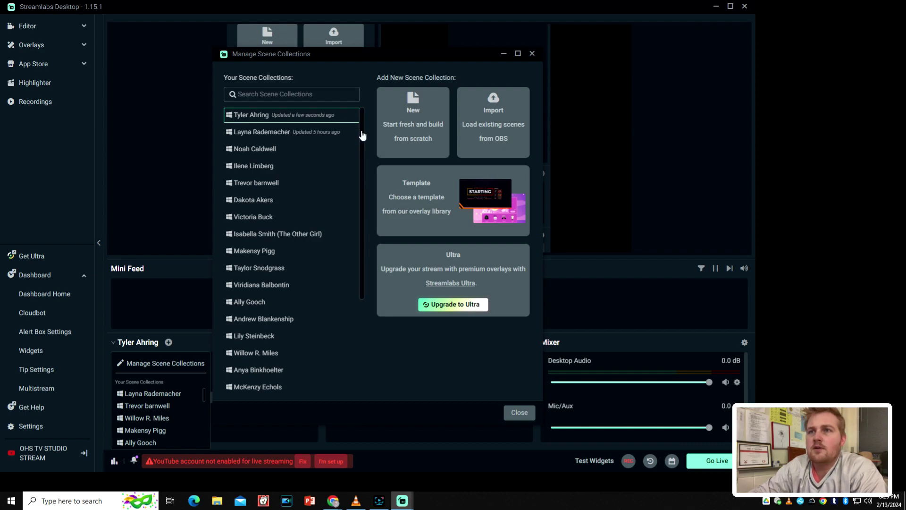
{"action": "scroll", "coordinate": [363, 136], "scroll_direction": "down", "scroll_amount": 1}
{"action": "scroll", "coordinate": [363, 144], "scroll_direction": "down", "scroll_amount": 3}
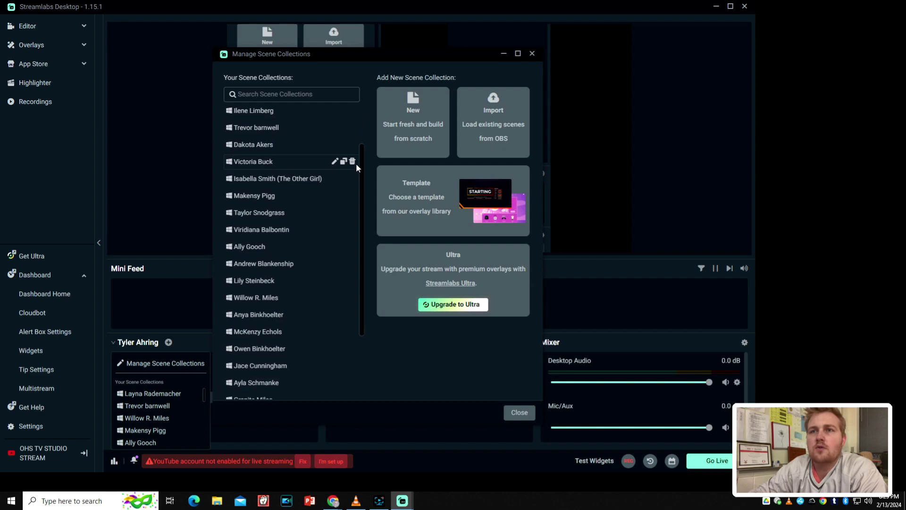
{"action": "scroll", "coordinate": [356, 166], "scroll_direction": "down", "scroll_amount": 1}
{"action": "scroll", "coordinate": [356, 171], "scroll_direction": "down", "scroll_amount": 2}
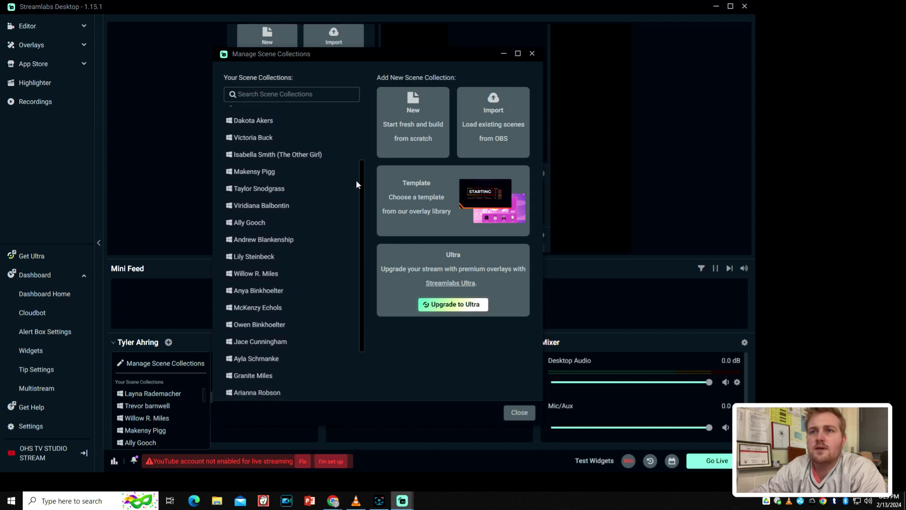
{"action": "scroll", "coordinate": [357, 193], "scroll_direction": "down", "scroll_amount": 3}
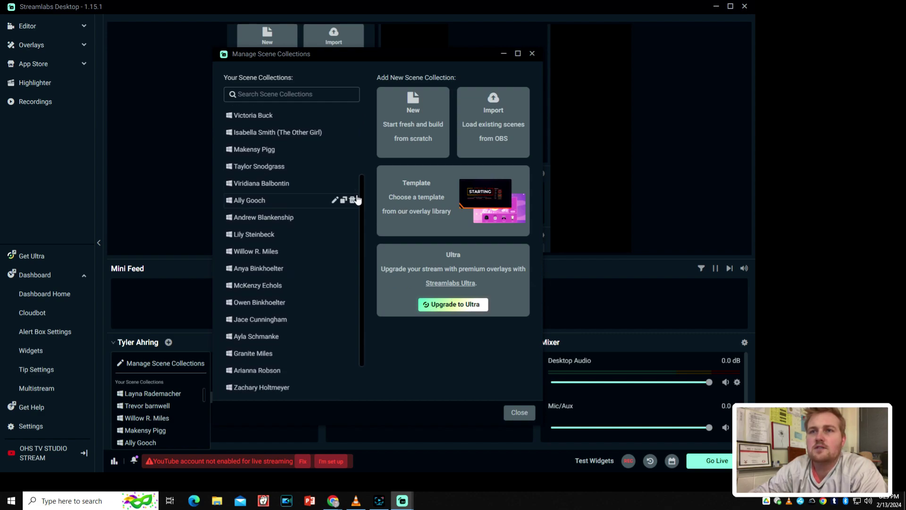
{"action": "scroll", "coordinate": [359, 213], "scroll_direction": "down", "scroll_amount": 2}
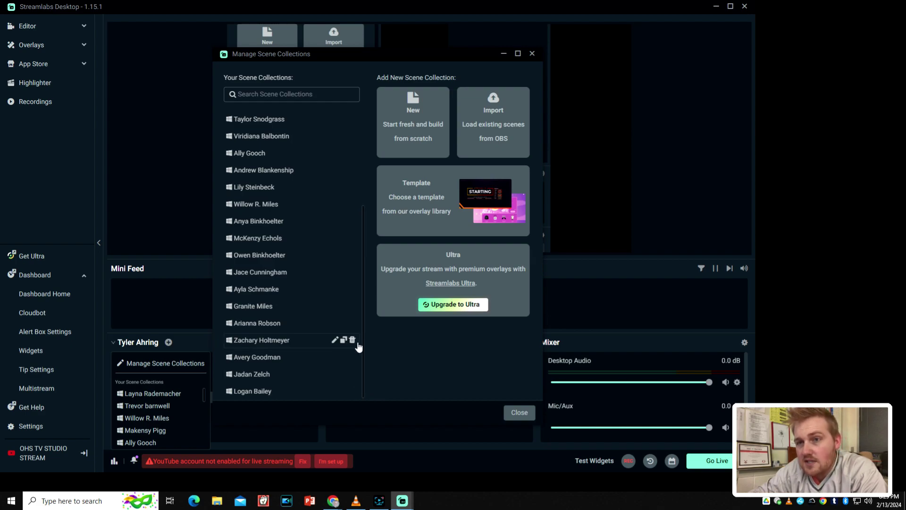
{"action": "left_click_drag", "start_coordinate": [363, 341], "coordinate": [364, 225]}
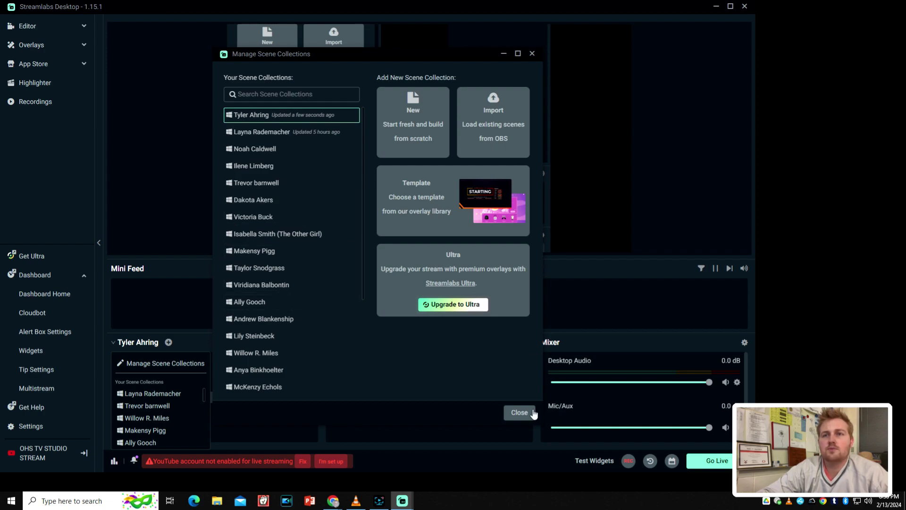
- Close the collections manager and load another student's scene collection
{"action": "left_click", "coordinate": [519, 412]}
{"action": "scroll", "coordinate": [170, 416], "scroll_direction": "down", "scroll_amount": 4}
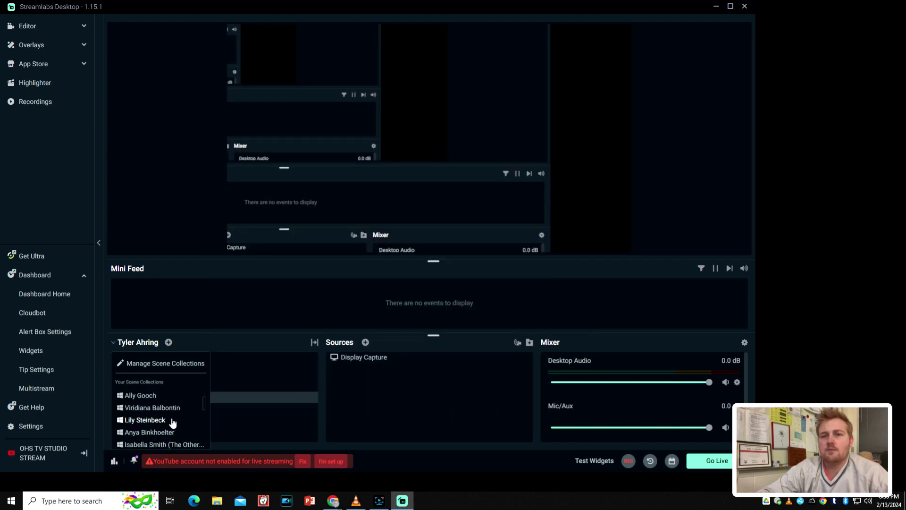
{"action": "left_click_drag", "start_coordinate": [204, 407], "coordinate": [208, 432]}
{"action": "left_click", "coordinate": [144, 416]}
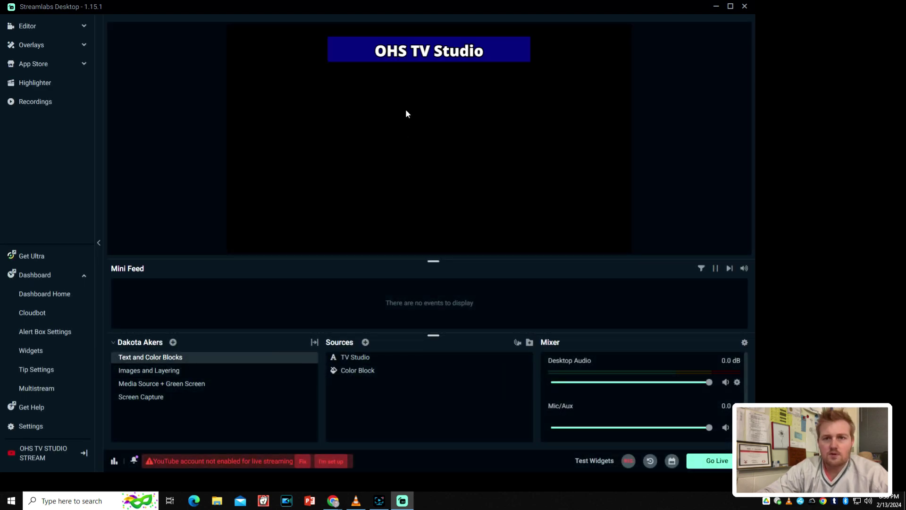
- View the Images and Layering, Media Source + Green Screen and Screen Capture scenes
{"action": "left_click", "coordinate": [159, 371]}
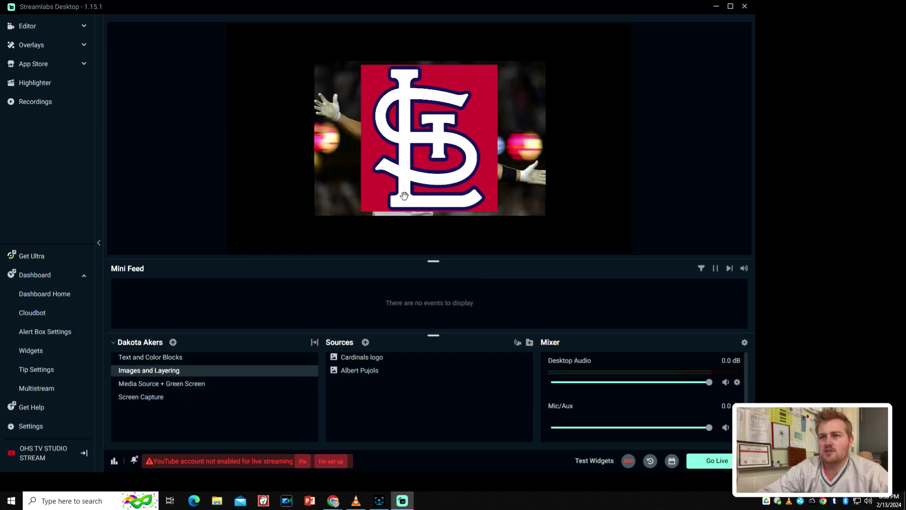
{"action": "left_click", "coordinate": [194, 385]}
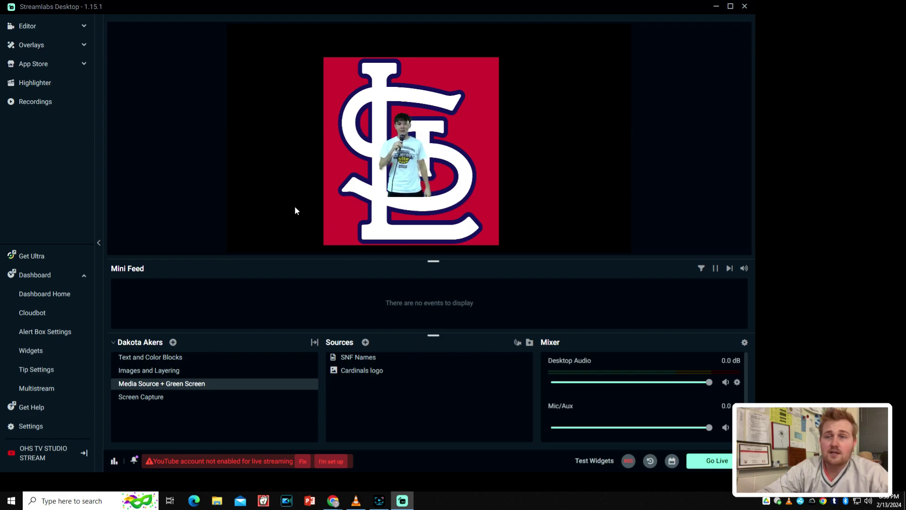
{"action": "left_click", "coordinate": [159, 397]}
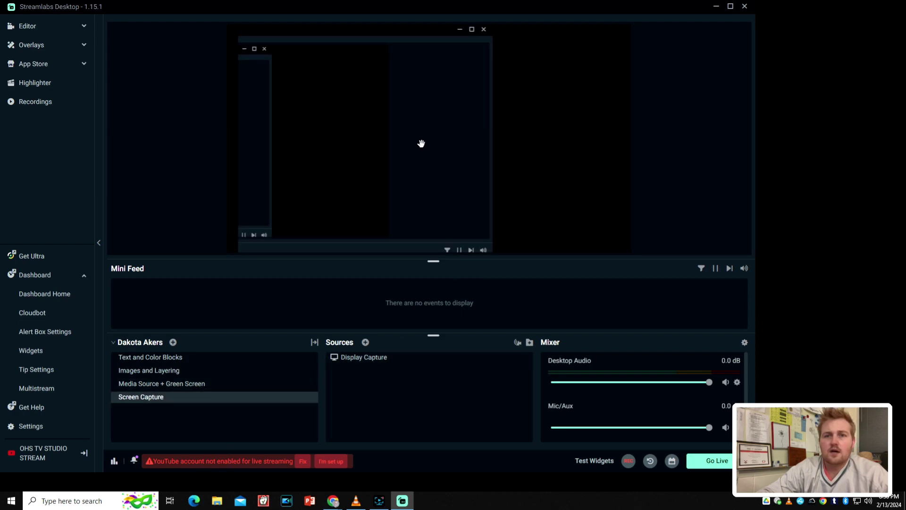
- Maximize the Streamlabs window and preview the Add Source choices without adding anything
{"action": "mouse_move", "coordinate": [342, 136]}
{"action": "left_mouse_down"}
{"action": "mouse_move", "coordinate": [510, 135]}
{"action": "mouse_move", "coordinate": [351, 131]}
{"action": "mouse_move", "coordinate": [382, 161]}
{"action": "mouse_move", "coordinate": [483, 152]}
{"action": "mouse_move", "coordinate": [504, 132]}
{"action": "mouse_move", "coordinate": [392, 128]}
{"action": "mouse_move", "coordinate": [338, 139]}
{"action": "left_mouse_up"}
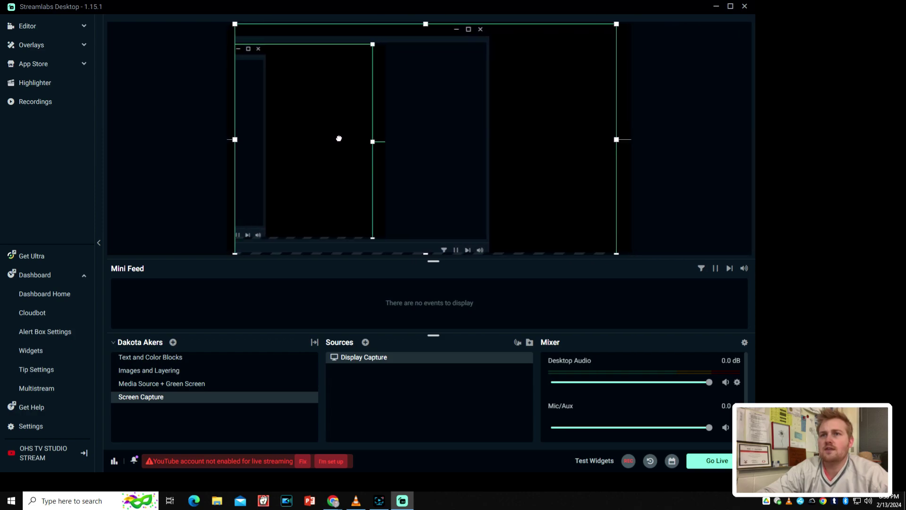
{"action": "left_click", "coordinate": [730, 8]}
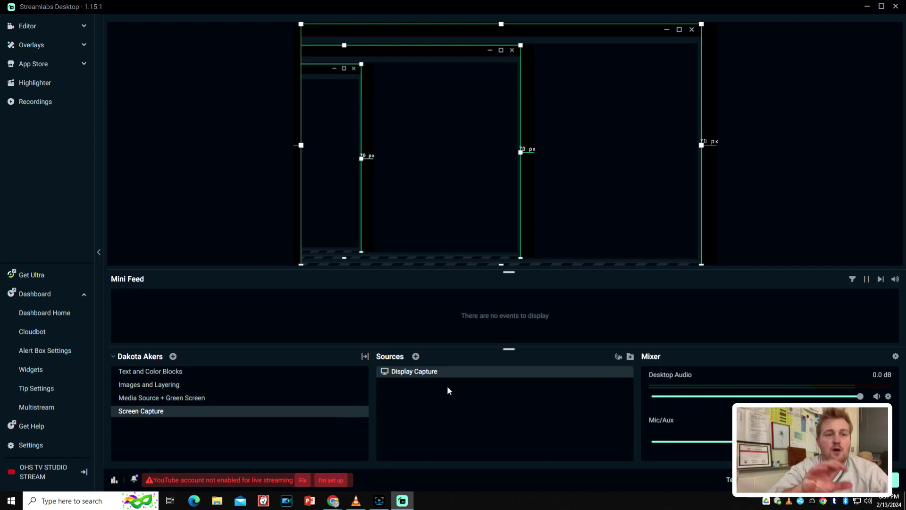
{"action": "left_click", "coordinate": [416, 357]}
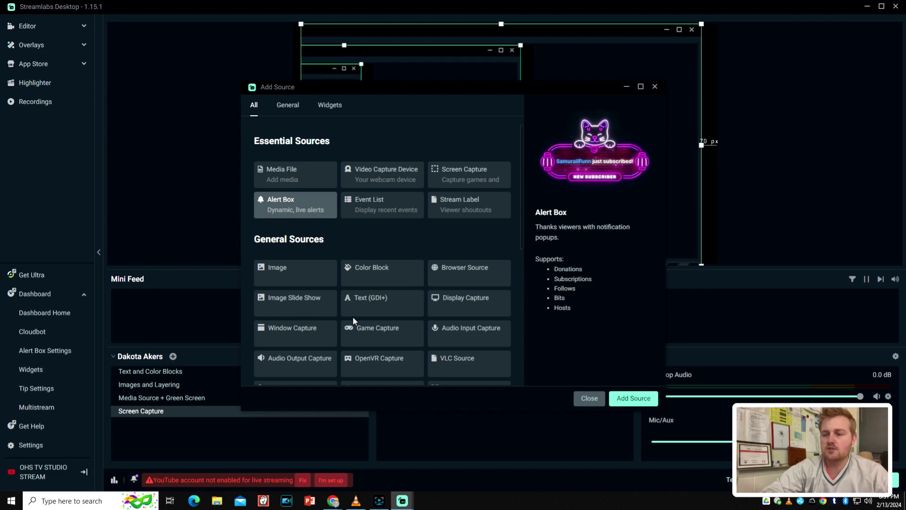
{"action": "left_click", "coordinate": [596, 402]}
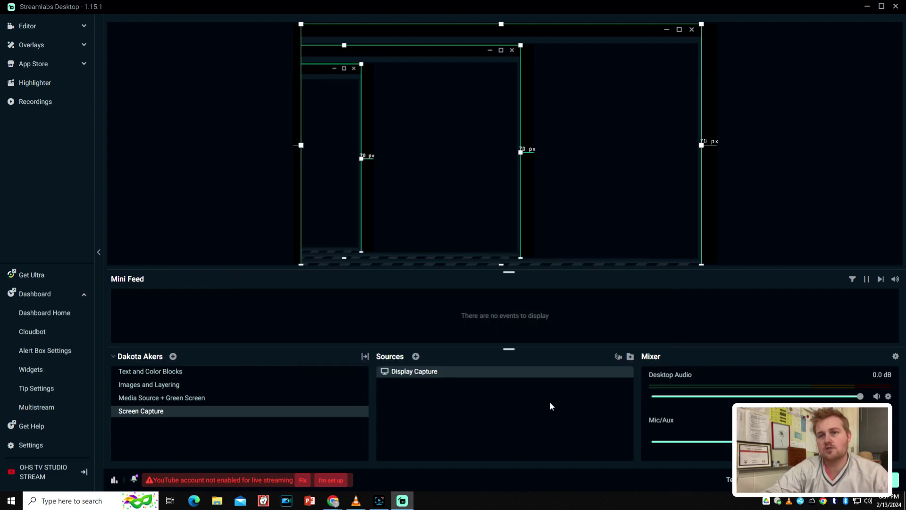
{"action": "left_click", "coordinate": [112, 359]}
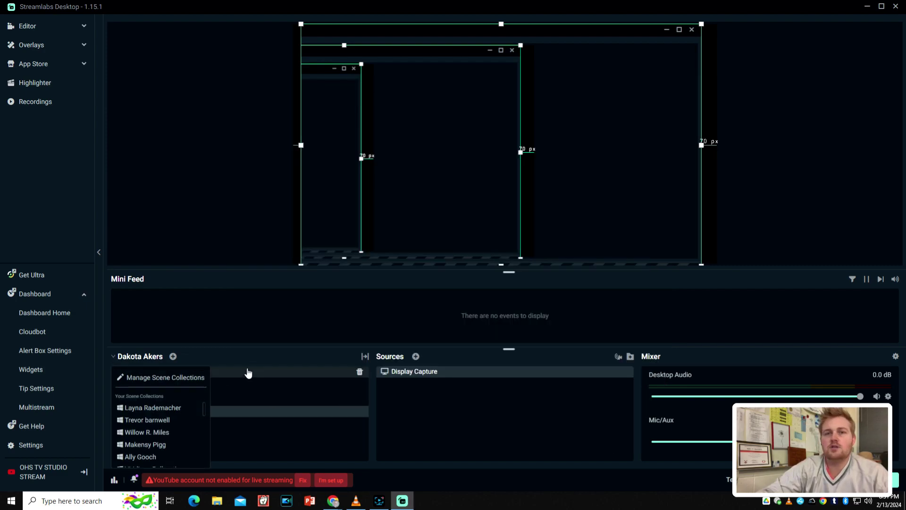
- Switch back to the original scene collection
{"action": "left_click", "coordinate": [113, 358]}
{"action": "left_click", "coordinate": [114, 358]}
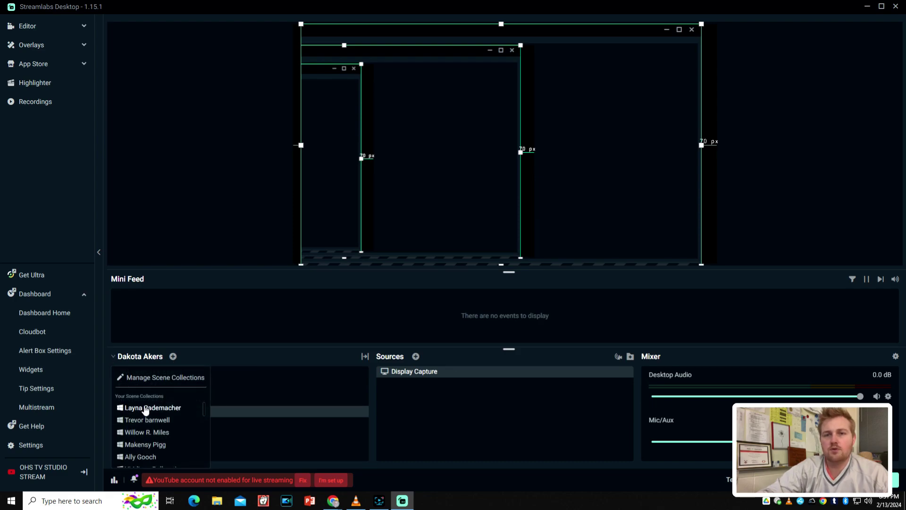
{"action": "scroll", "coordinate": [145, 410], "scroll_direction": "down", "scroll_amount": 1}
{"action": "scroll", "coordinate": [145, 410], "scroll_direction": "down", "scroll_amount": 4}
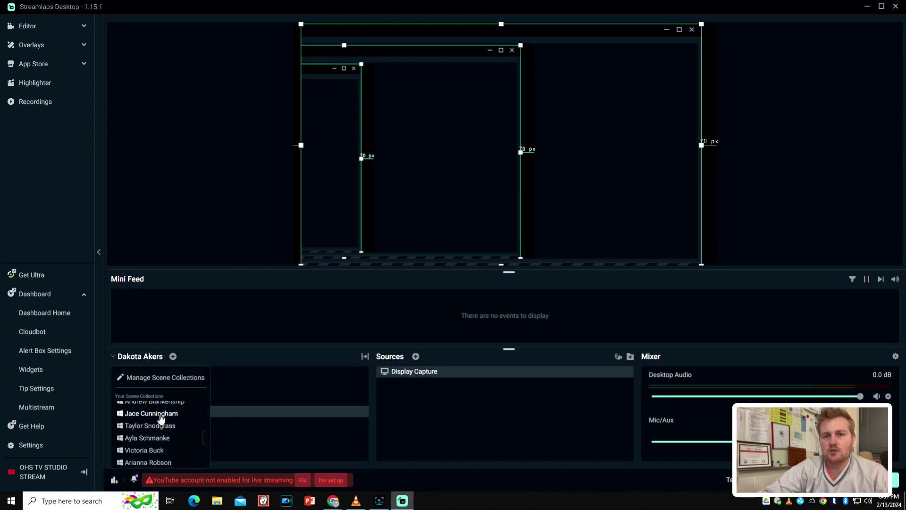
{"action": "scroll", "coordinate": [168, 428], "scroll_direction": "down", "scroll_amount": 2}
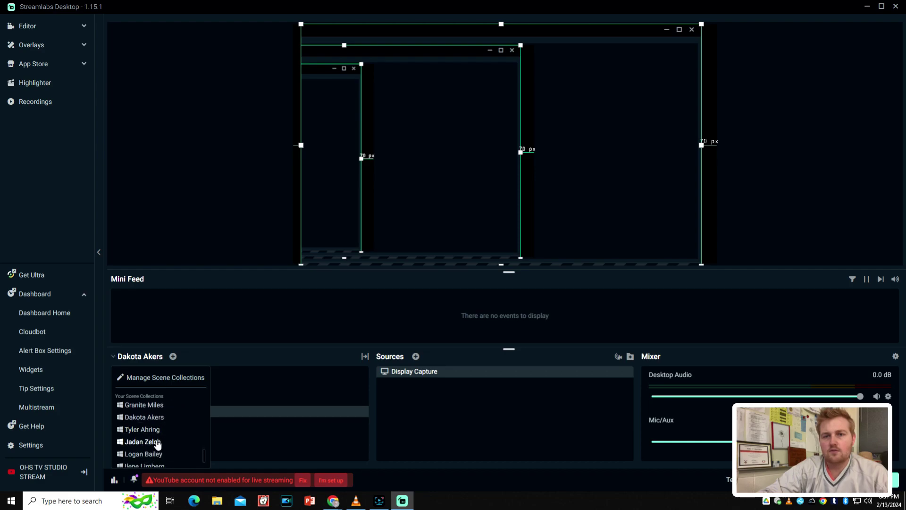
{"action": "left_click", "coordinate": [150, 430]}
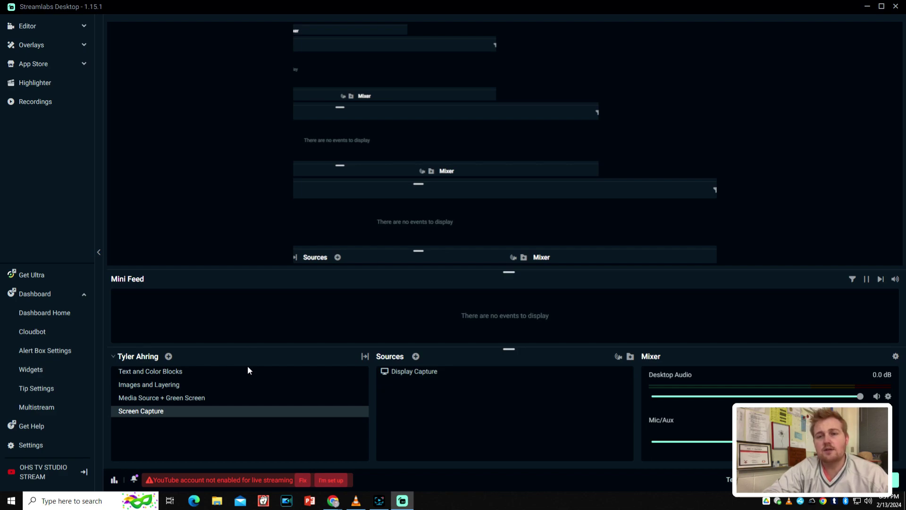
- Add a new scene named Scoreboard, then switch to the web browser
{"action": "left_click", "coordinate": [168, 356]}
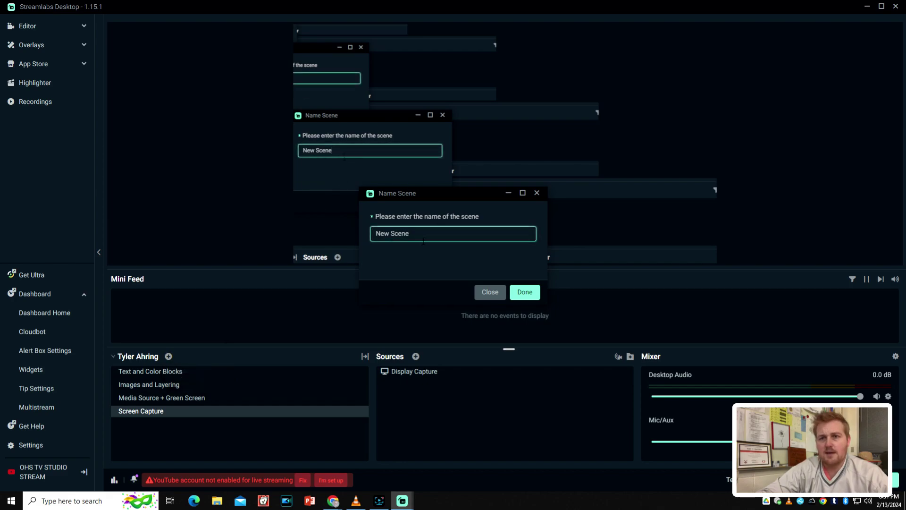
{"action": "left_click_drag", "start_coordinate": [416, 234], "coordinate": [344, 234]}
{"action": "type", "text": "S"}
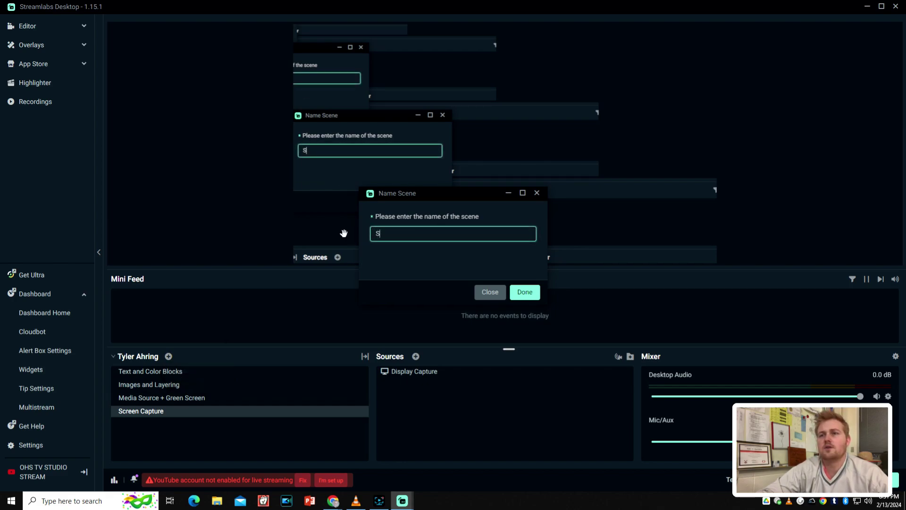
{"action": "type", "text": "coreboard"}
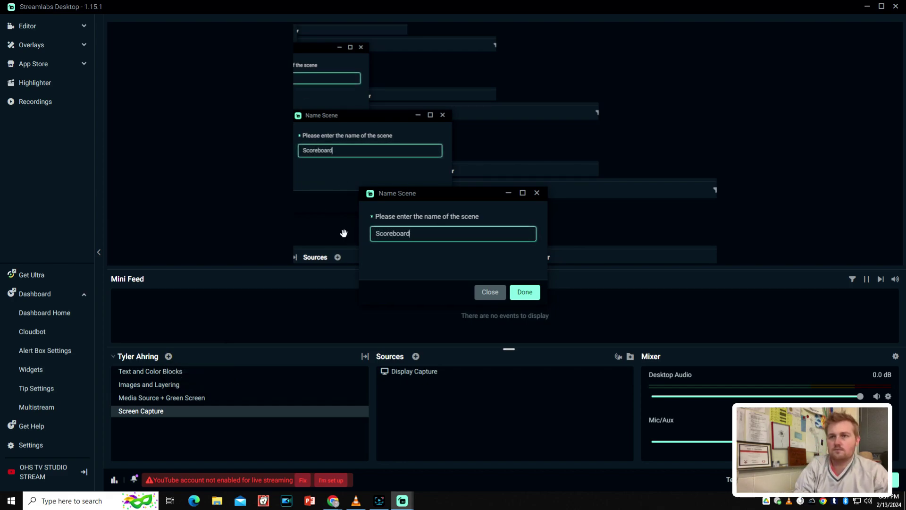
{"action": "left_click", "coordinate": [526, 292]}
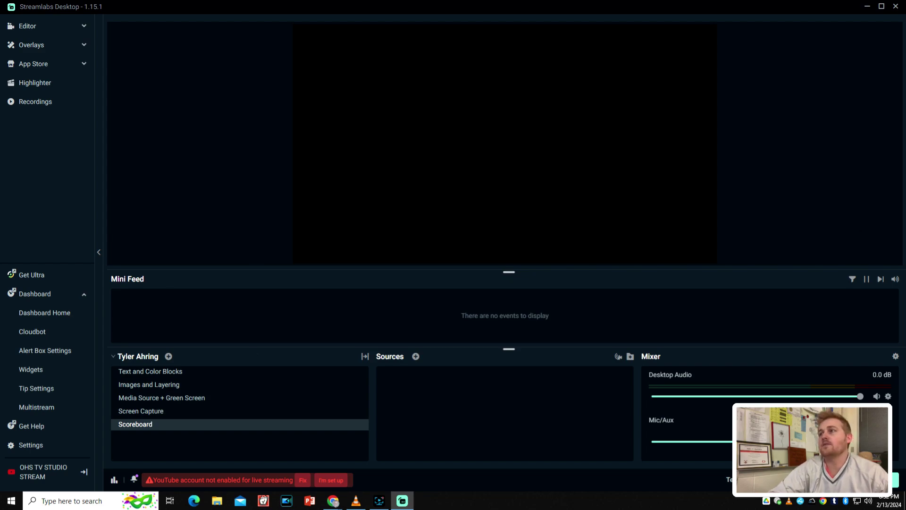
{"action": "key", "text": "alt+Tab"}
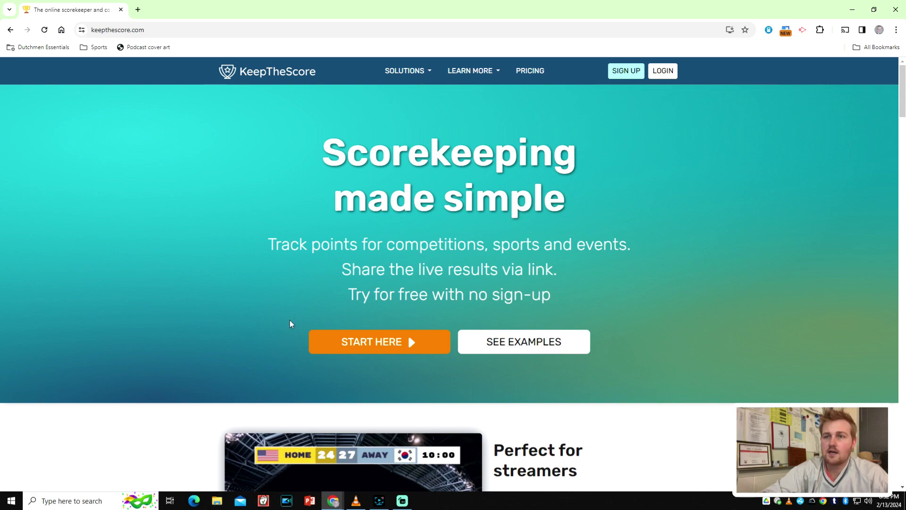
- Create a new live sports scoreboard for Basketball on KeepTheScore
{"action": "left_click", "coordinate": [399, 346]}
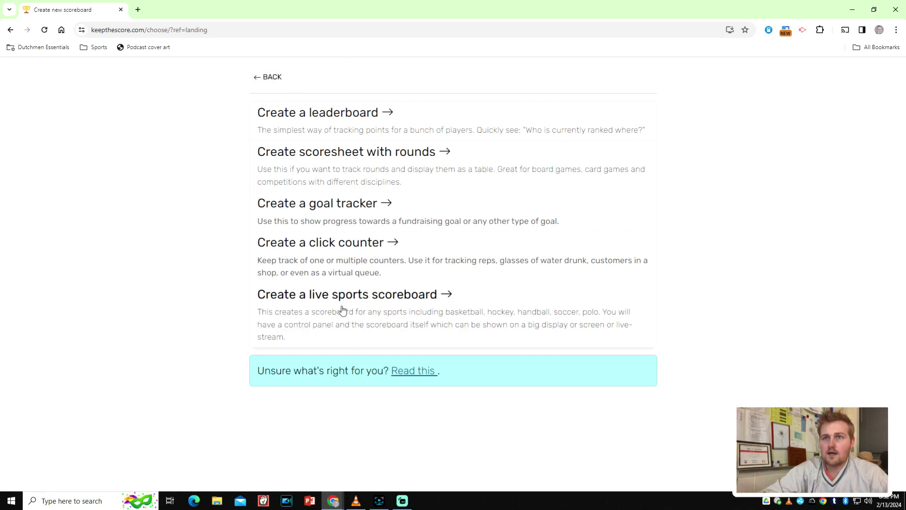
{"action": "left_click", "coordinate": [381, 315]}
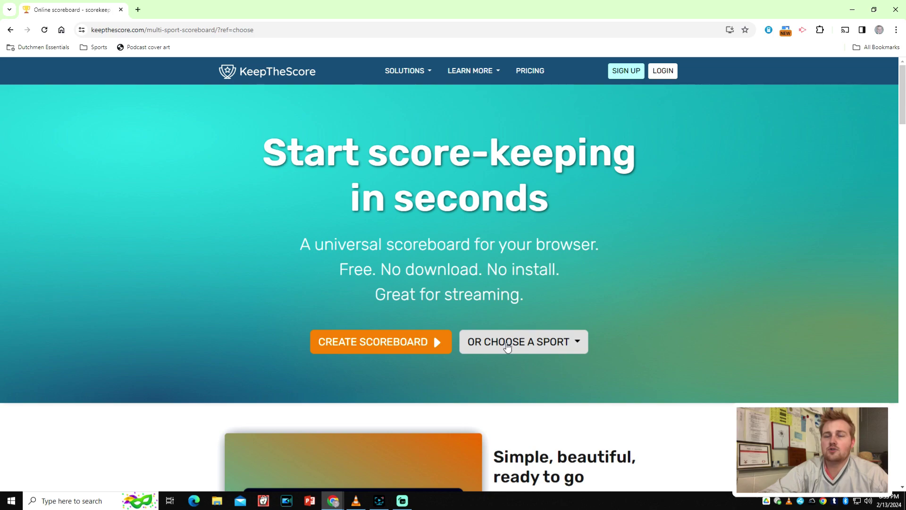
{"action": "left_click", "coordinate": [506, 346]}
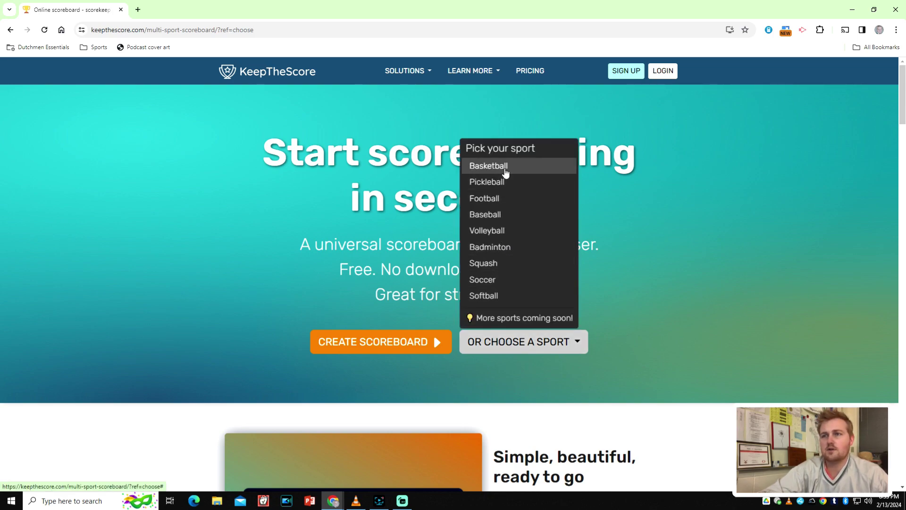
{"action": "left_click", "coordinate": [505, 173]}
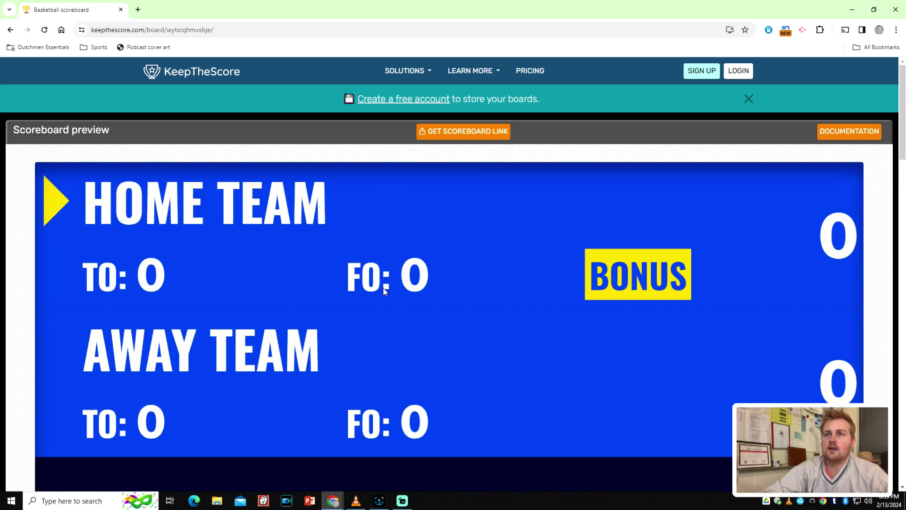
{"action": "scroll", "coordinate": [493, 269], "scroll_direction": "down", "scroll_amount": 2}
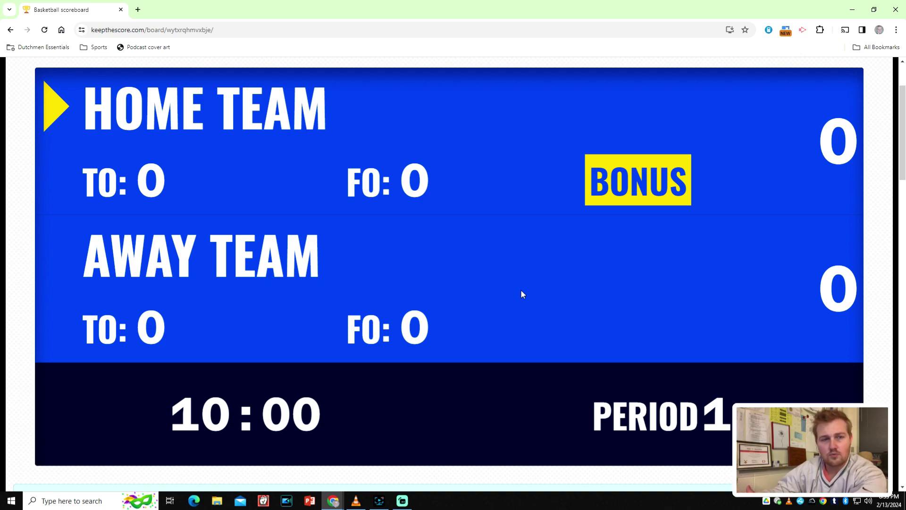
- Give the home team 3 points
{"action": "scroll", "coordinate": [540, 242], "scroll_direction": "down", "scroll_amount": 6}
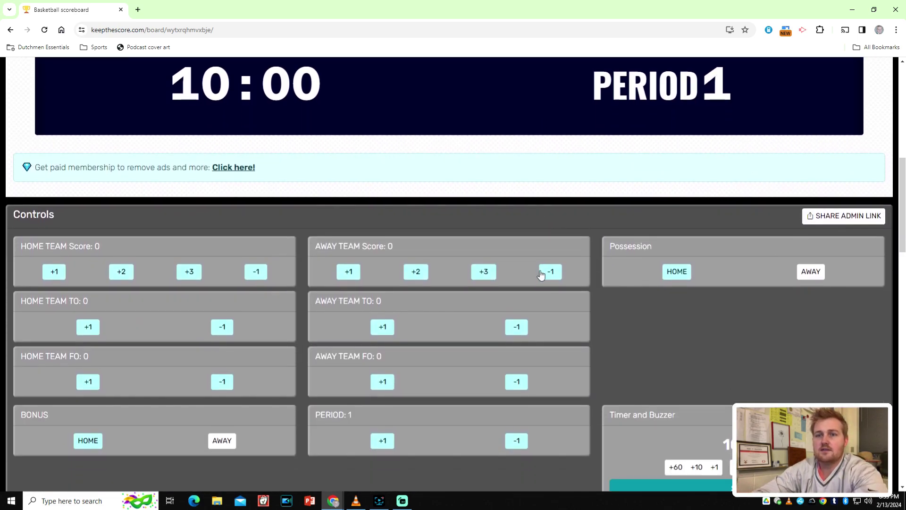
{"action": "scroll", "coordinate": [541, 274], "scroll_direction": "down", "scroll_amount": 2}
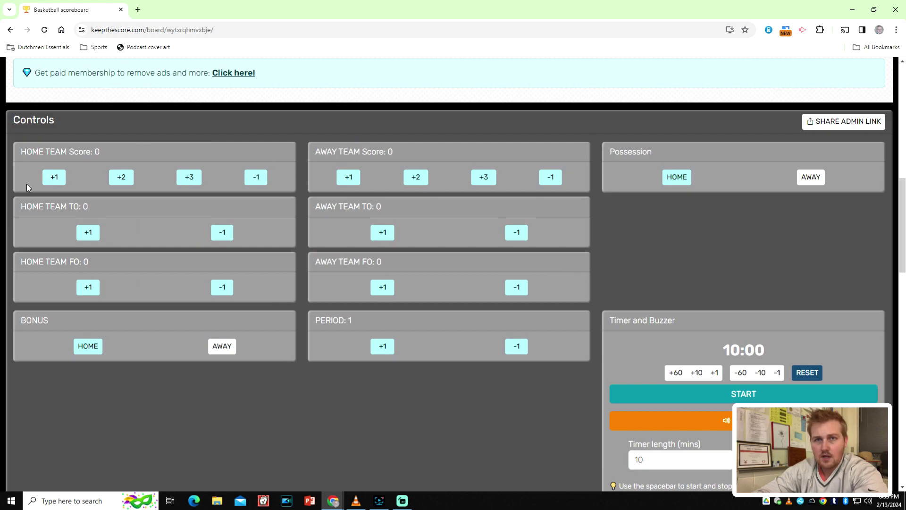
{"action": "left_click", "coordinate": [193, 177]}
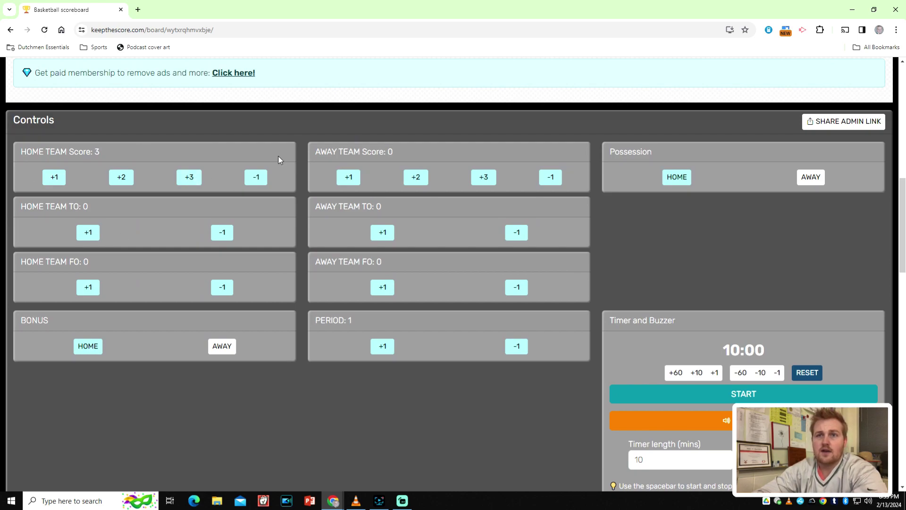
- Bring the away team score to 11 and switch off the home bonus indicator
{"action": "scroll", "coordinate": [283, 154], "scroll_direction": "up", "scroll_amount": 9}
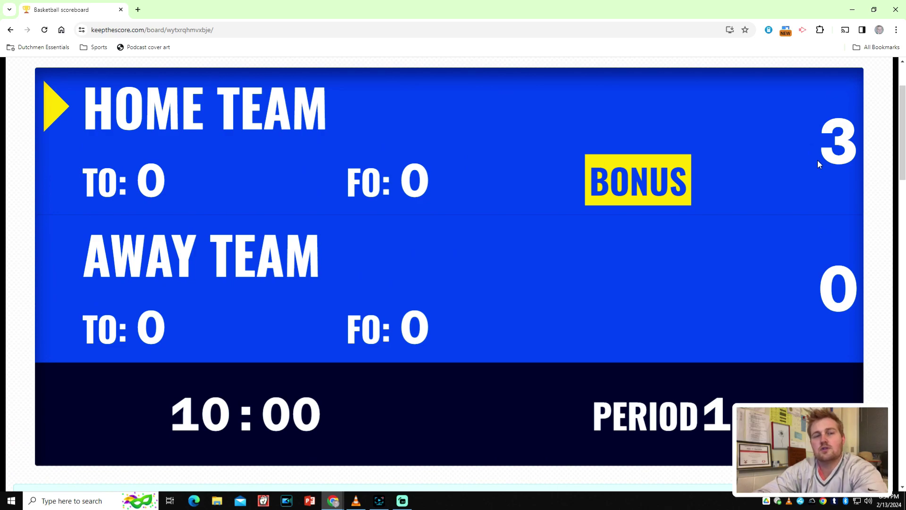
{"action": "scroll", "coordinate": [538, 179], "scroll_direction": "down", "scroll_amount": 8}
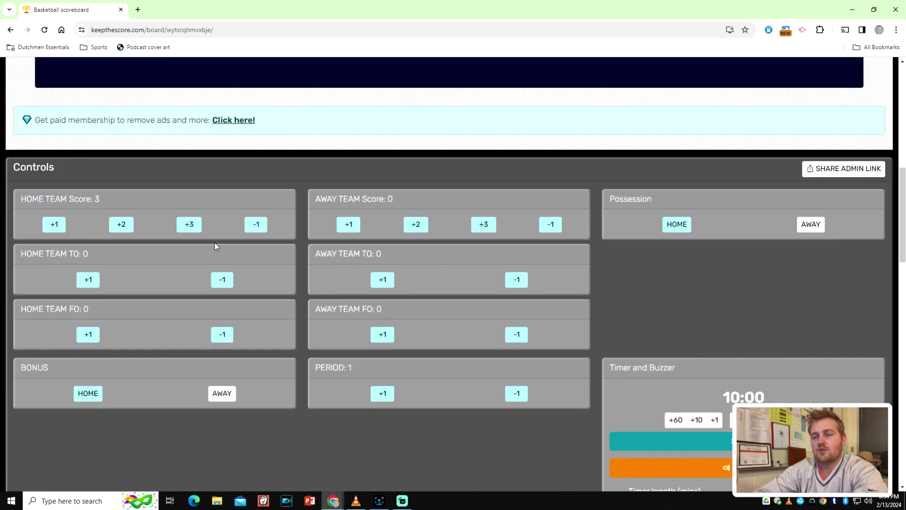
{"action": "left_click", "coordinate": [415, 225]}
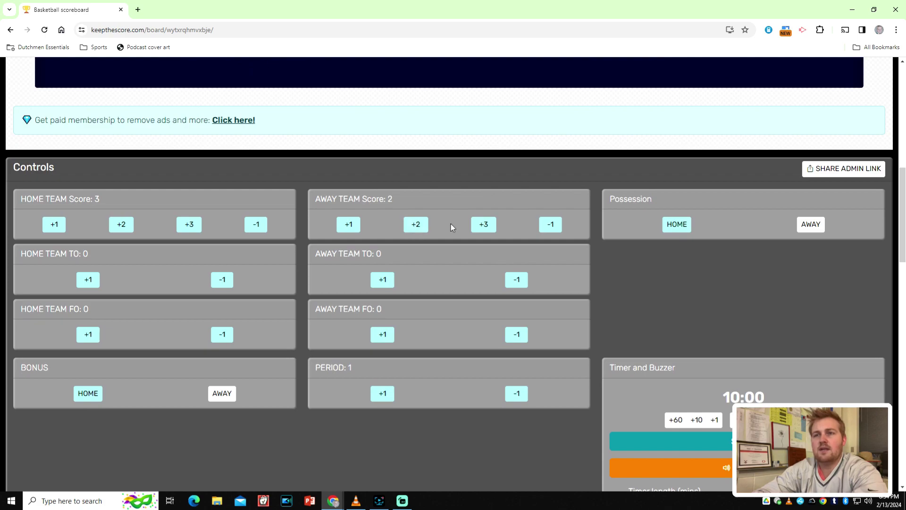
{"action": "left_click", "coordinate": [474, 226]}
{"action": "left_click", "coordinate": [340, 225]}
{"action": "left_click", "coordinate": [408, 225]}
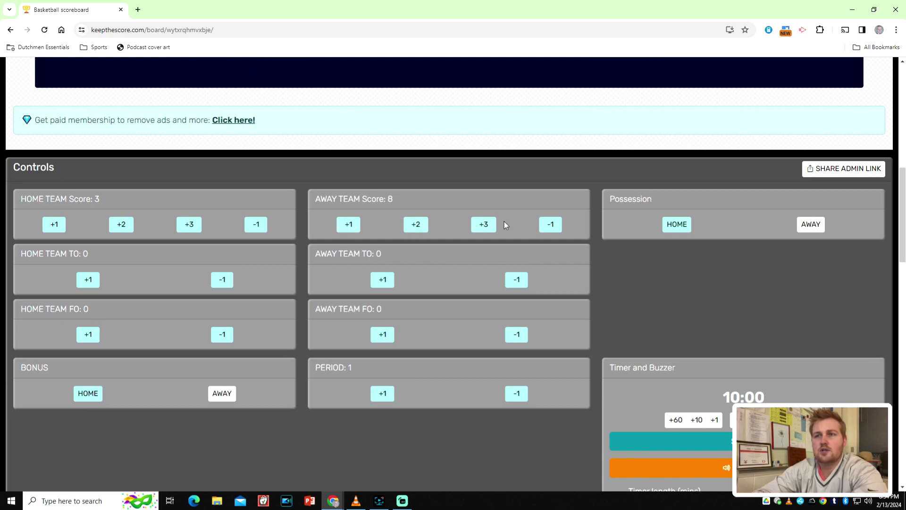
{"action": "left_click", "coordinate": [545, 225]}
{"action": "left_click", "coordinate": [351, 225]}
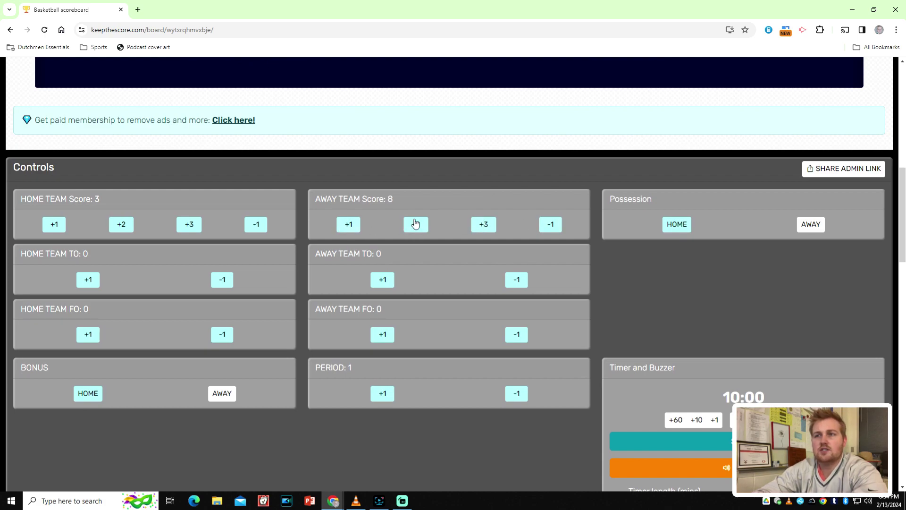
{"action": "left_click", "coordinate": [483, 225]}
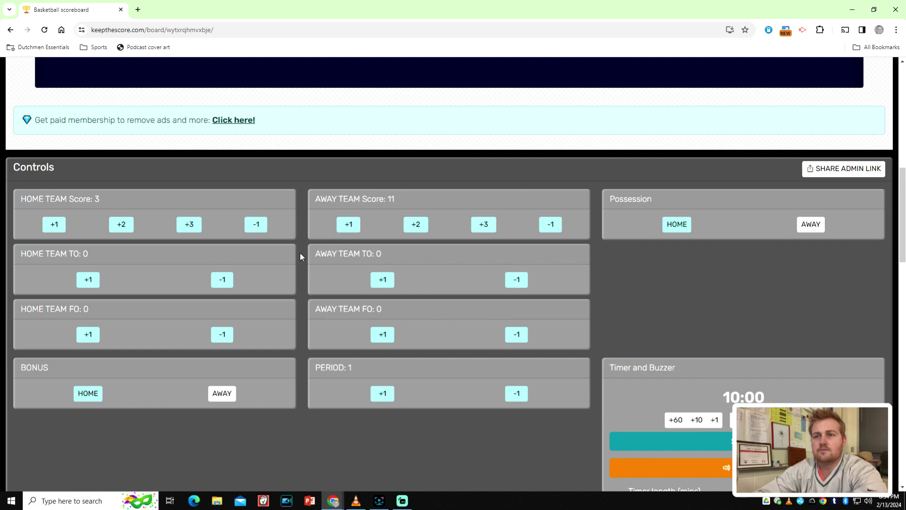
{"action": "left_click", "coordinate": [92, 396]}
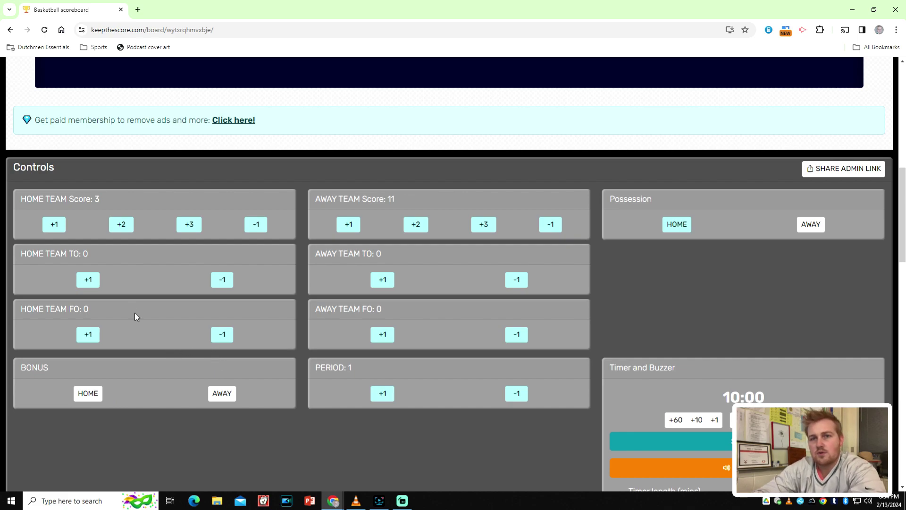
{"action": "left_click_drag", "start_coordinate": [73, 253], "coordinate": [85, 258]}
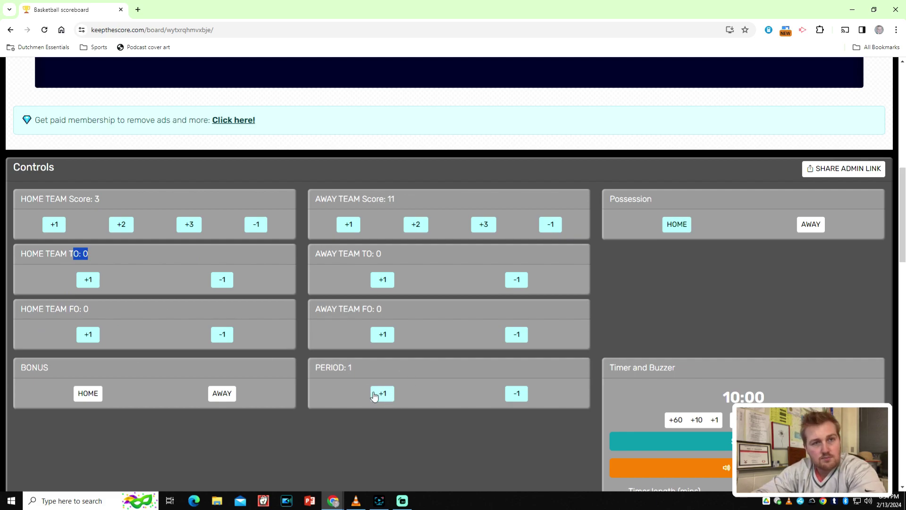
- Set the timer length to 08 minutes and test the minute, 10-second and 1-second adjusters
{"action": "scroll", "coordinate": [685, 342], "scroll_direction": "down", "scroll_amount": 1}
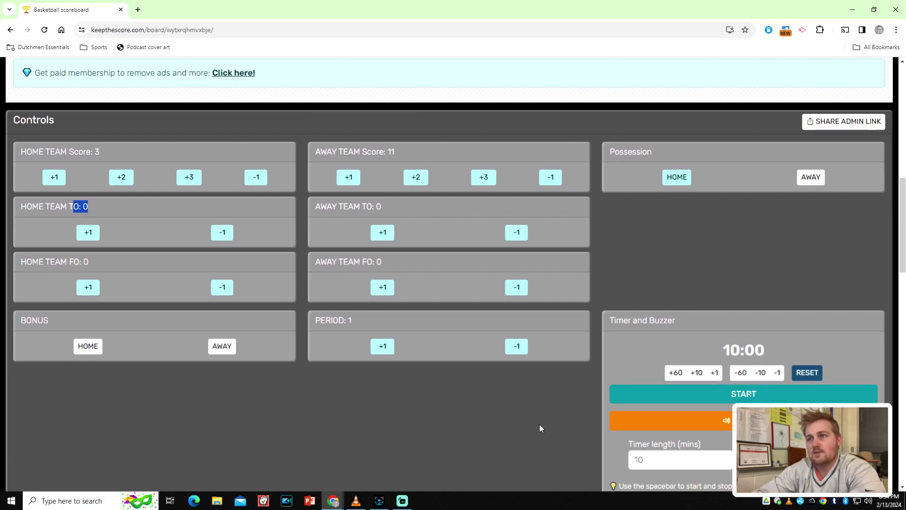
{"action": "double_click", "coordinate": [660, 461]}
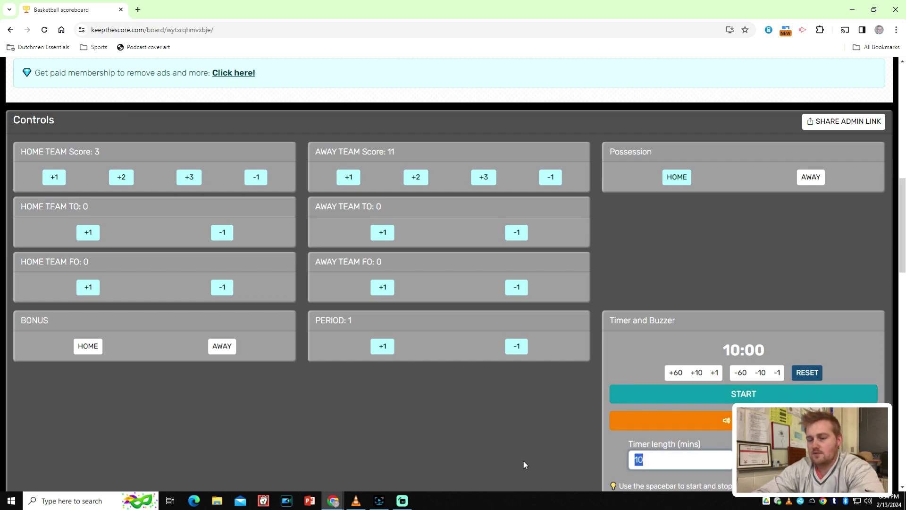
{"action": "type", "text": "08"}
{"action": "left_click", "coordinate": [642, 369]}
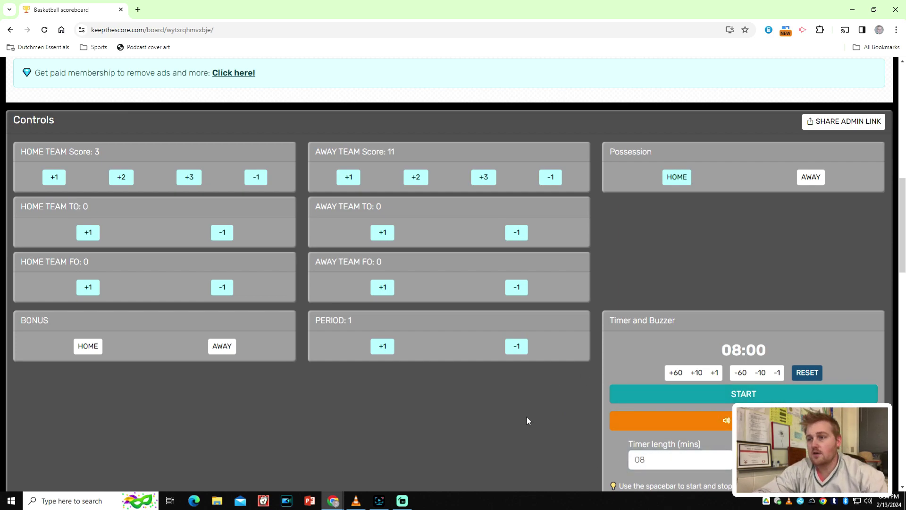
{"action": "left_click", "coordinate": [678, 373]}
{"action": "left_click", "coordinate": [741, 373]}
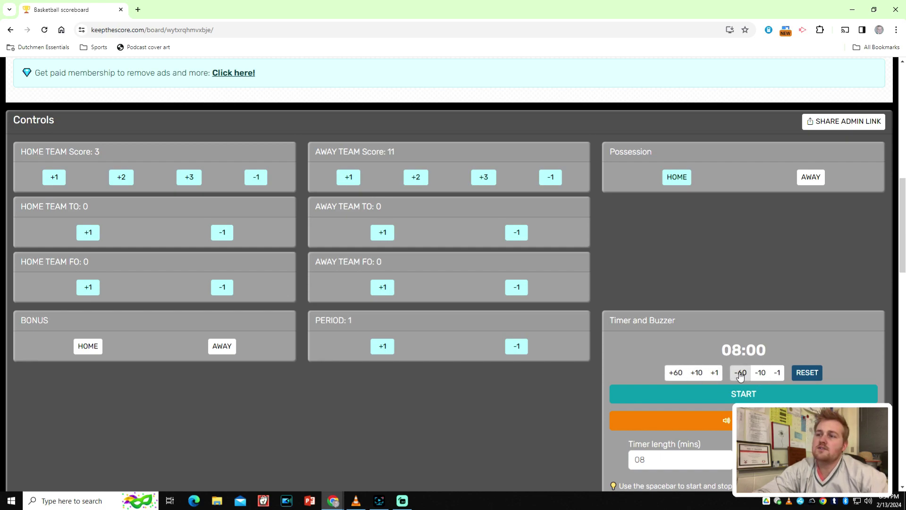
{"action": "left_click", "coordinate": [697, 373]}
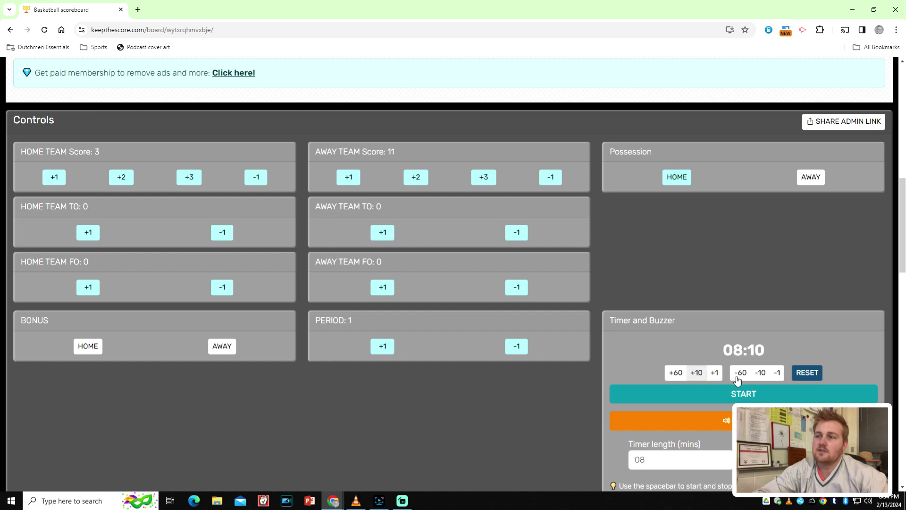
{"action": "left_click", "coordinate": [760, 373]}
{"action": "left_click", "coordinate": [714, 373]}
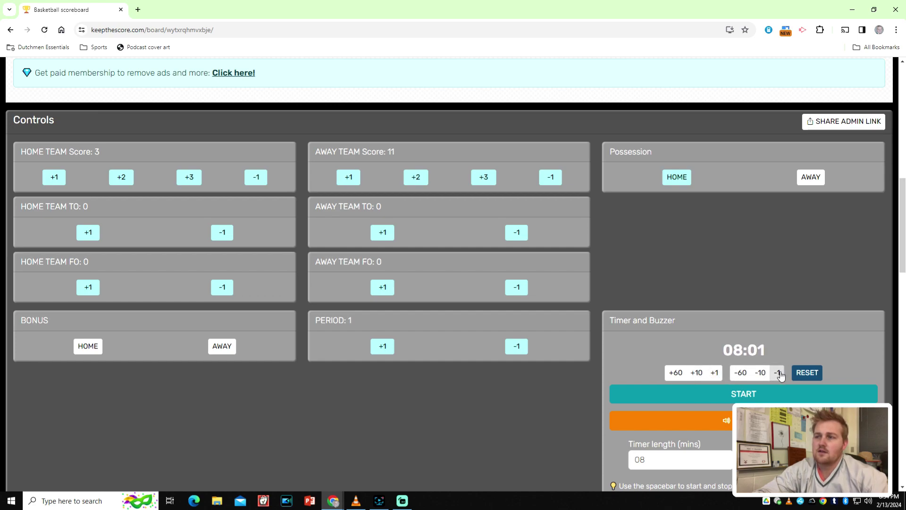
{"action": "left_click", "coordinate": [777, 372]}
- Run and stop the game clock, then adjust it to 06:56
{"action": "left_click", "coordinate": [722, 390]}
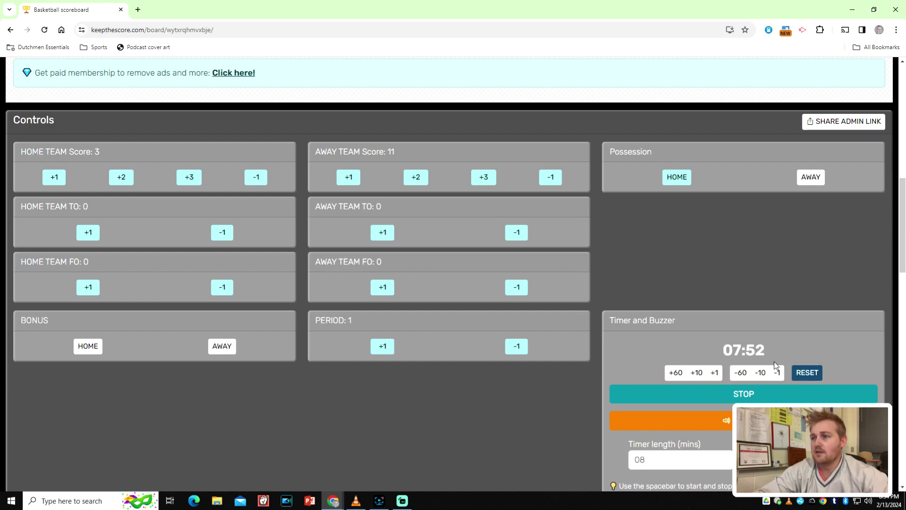
{"action": "left_click", "coordinate": [747, 395]}
{"action": "left_click", "coordinate": [683, 378]}
{"action": "left_click", "coordinate": [697, 372]}
{"action": "left_click", "coordinate": [676, 372]}
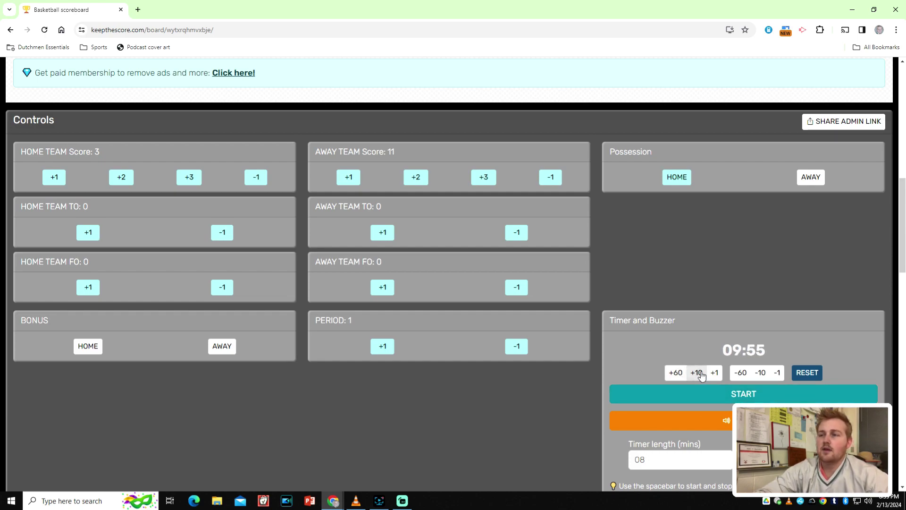
{"action": "left_click", "coordinate": [697, 373]}
{"action": "left_click", "coordinate": [715, 372]}
{"action": "left_click", "coordinate": [741, 372]}
{"action": "left_click", "coordinate": [741, 373]}
{"action": "left_click", "coordinate": [760, 372]}
{"action": "left_click", "coordinate": [741, 372]}
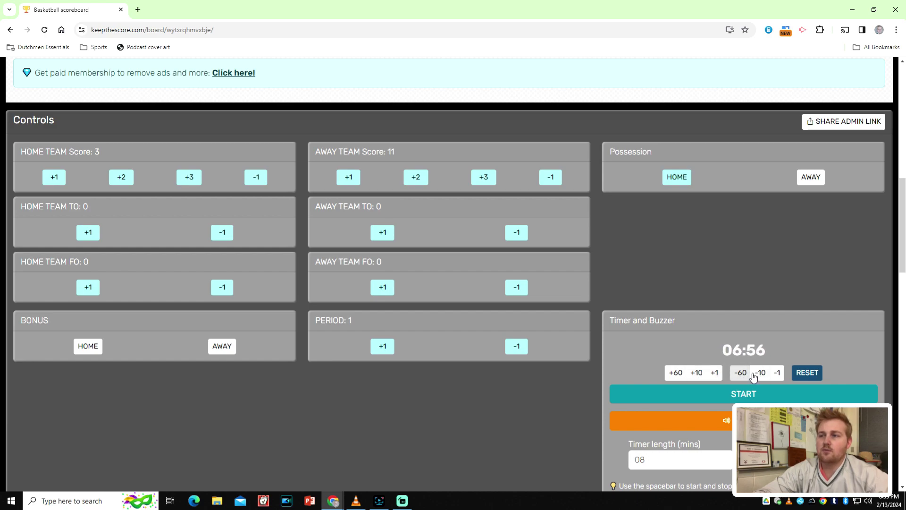
{"action": "scroll", "coordinate": [848, 359], "scroll_direction": "down", "scroll_amount": 1}
{"action": "scroll", "coordinate": [848, 357], "scroll_direction": "down", "scroll_amount": 2}
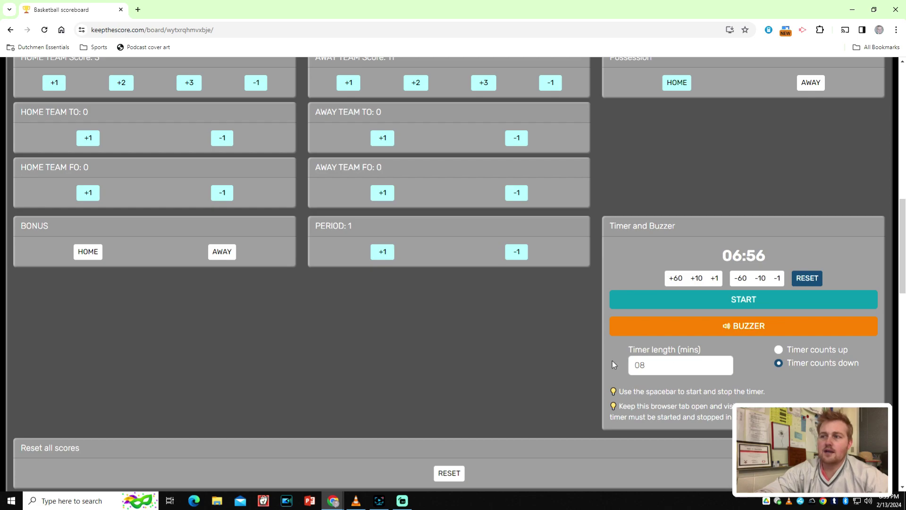
{"action": "scroll", "coordinate": [523, 353], "scroll_direction": "down", "scroll_amount": 4}
- Rename the home team to Dutchmen and save it
{"action": "scroll", "coordinate": [494, 284], "scroll_direction": "down", "scroll_amount": 6}
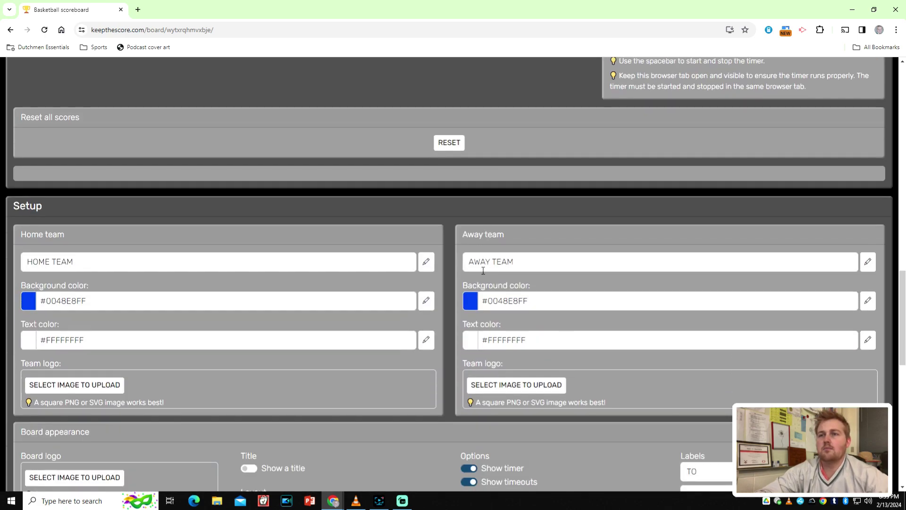
{"action": "left_click_drag", "start_coordinate": [98, 119], "coordinate": [15, 118]}
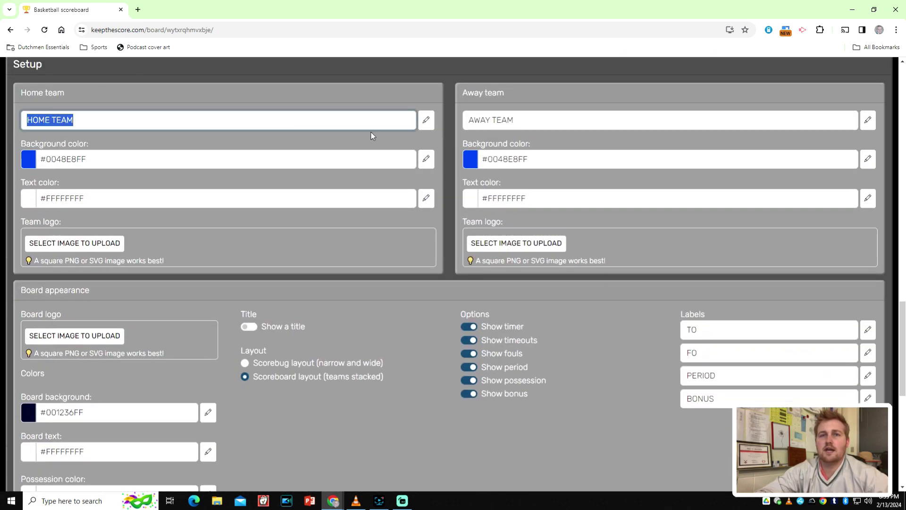
{"action": "type", "text": "sd"}
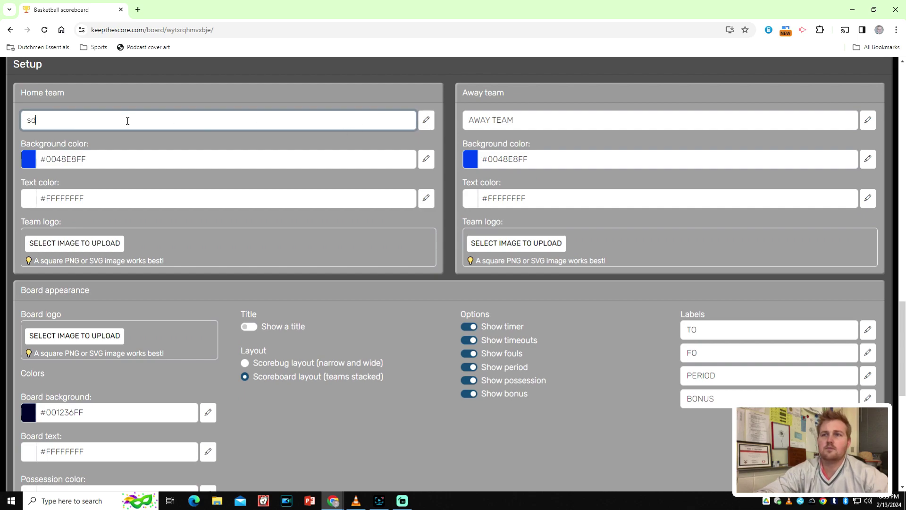
{"action": "type", "text": "fsdg"}
{"action": "left_click", "coordinate": [546, 115]}
{"action": "left_click", "coordinate": [338, 149]}
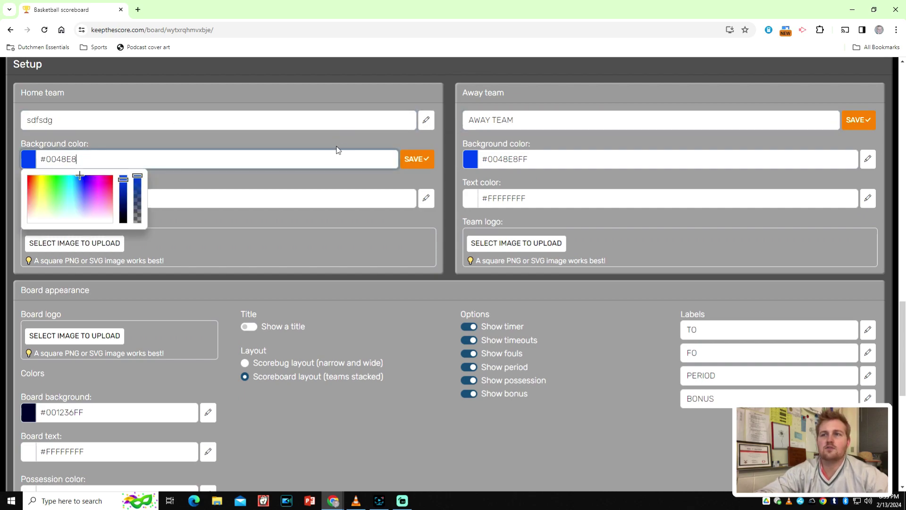
{"action": "left_click", "coordinate": [294, 124]}
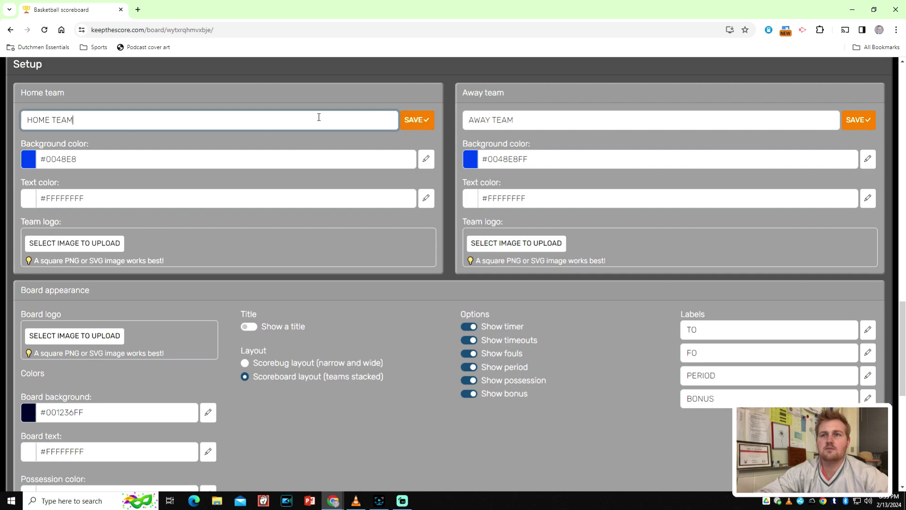
{"action": "left_click_drag", "start_coordinate": [319, 117], "coordinate": [26, 120]}
{"action": "left_click", "coordinate": [723, 156]}
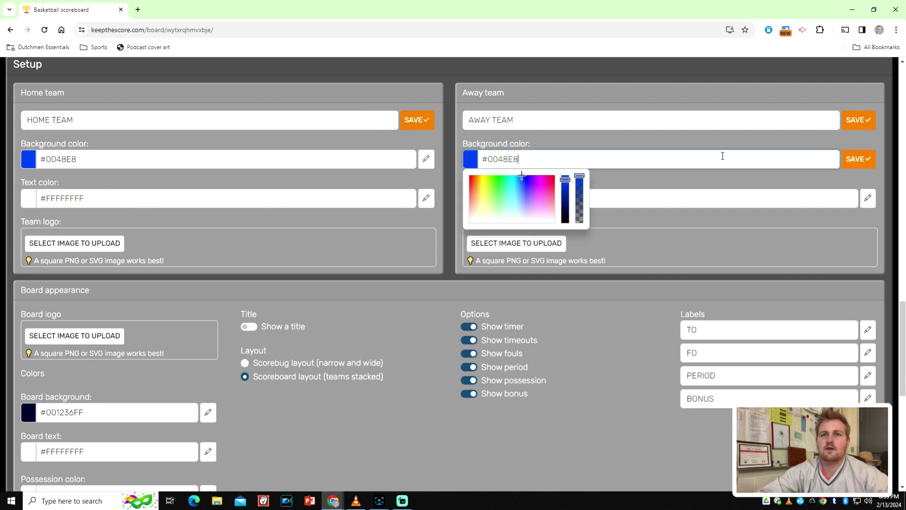
{"action": "left_click", "coordinate": [416, 120]}
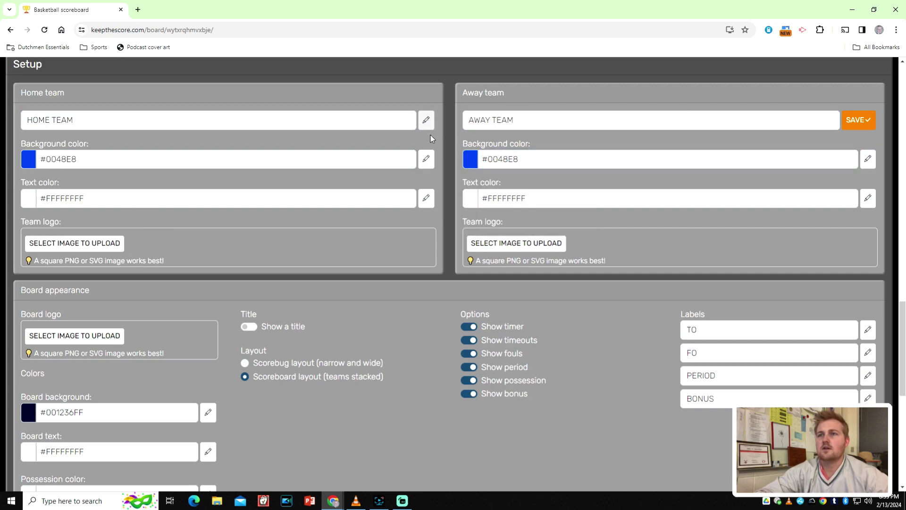
{"action": "left_click", "coordinate": [425, 124]}
{"action": "left_click_drag", "start_coordinate": [330, 121], "coordinate": [2, 128]}
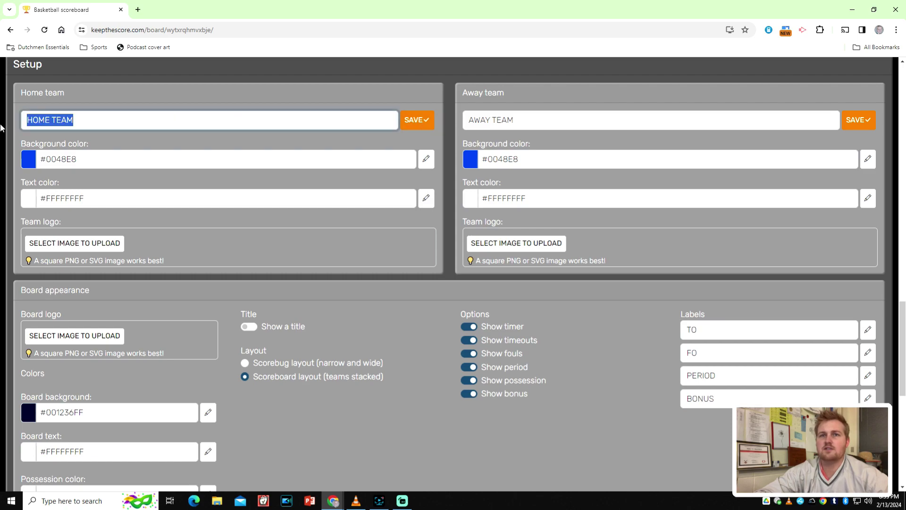
{"action": "type", "text": "Dutchmen"}
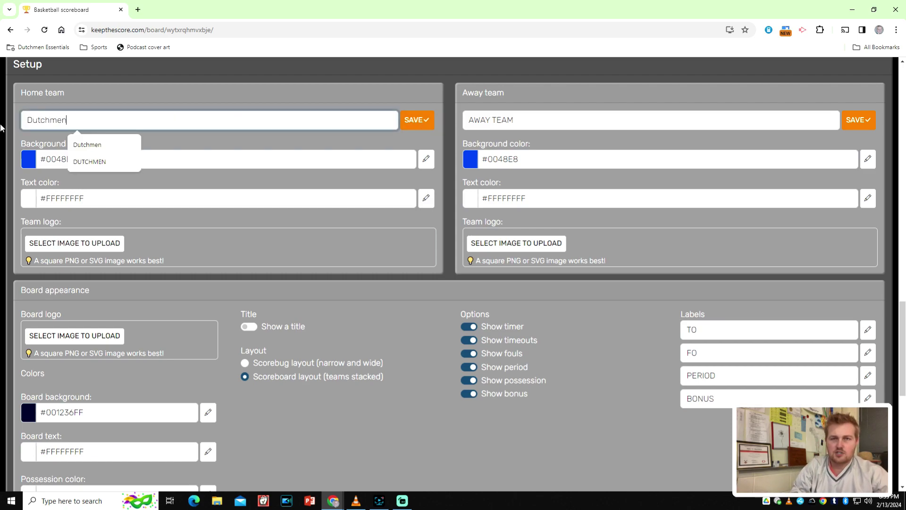
{"action": "left_click", "coordinate": [417, 120]}
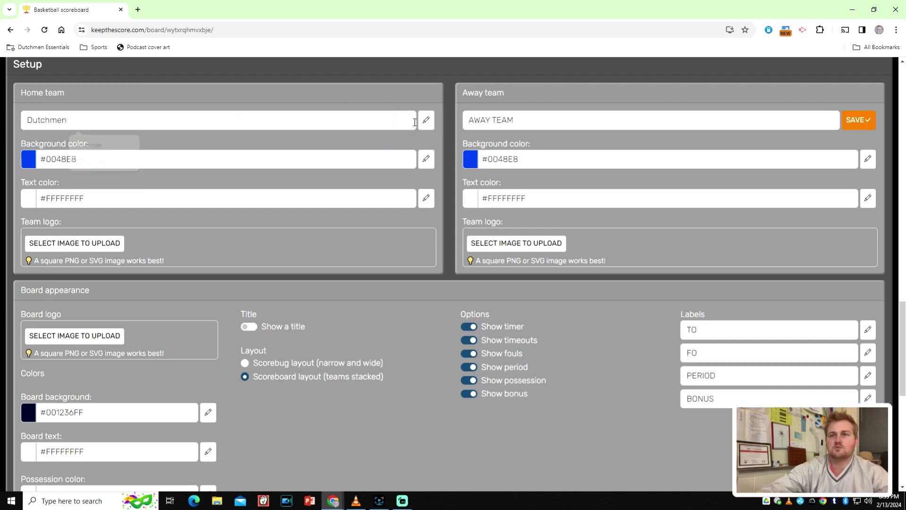
- Rename the away team to Eagles and save it
{"action": "left_click", "coordinate": [557, 121]}
{"action": "left_click_drag", "start_coordinate": [558, 122], "coordinate": [454, 124]}
{"action": "type", "text": "Eagles"}
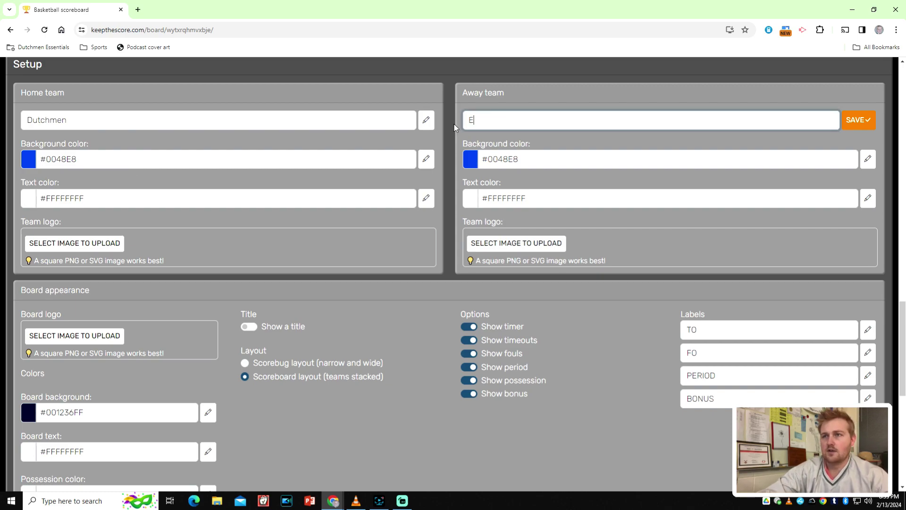
{"action": "left_click", "coordinate": [863, 124]}
{"action": "scroll", "coordinate": [614, 191], "scroll_direction": "up", "scroll_amount": 15}
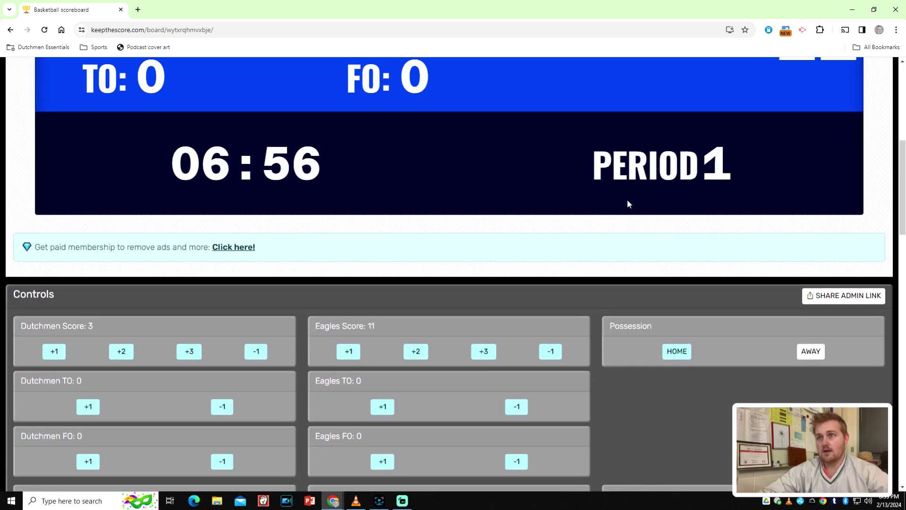
{"action": "scroll", "coordinate": [628, 204], "scroll_direction": "up", "scroll_amount": 6}
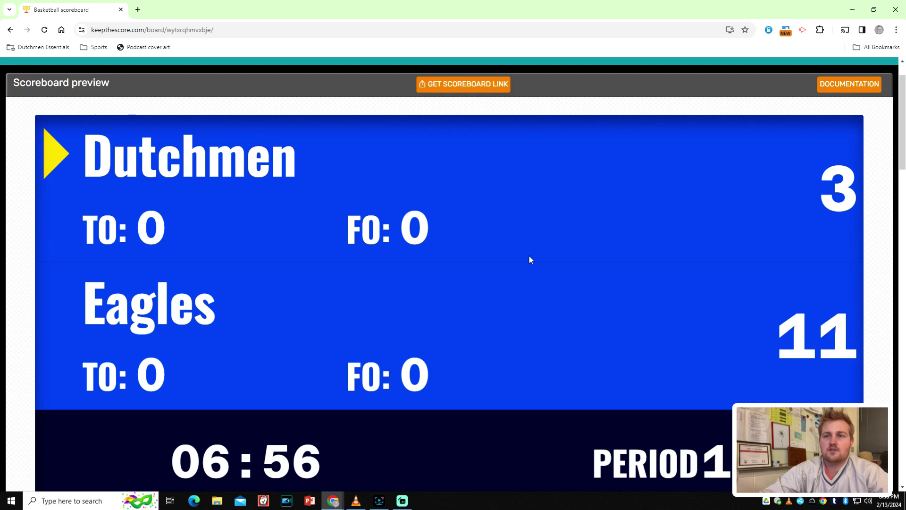
{"action": "scroll", "coordinate": [564, 306], "scroll_direction": "down", "scroll_amount": 15}
{"action": "scroll", "coordinate": [583, 348], "scroll_direction": "down", "scroll_amount": 2}
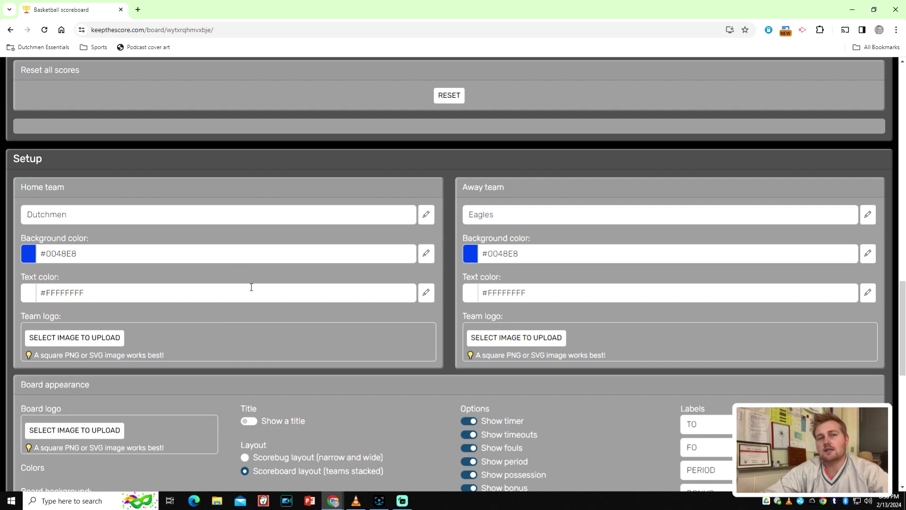
{"action": "scroll", "coordinate": [182, 287], "scroll_direction": "down", "scroll_amount": 1}
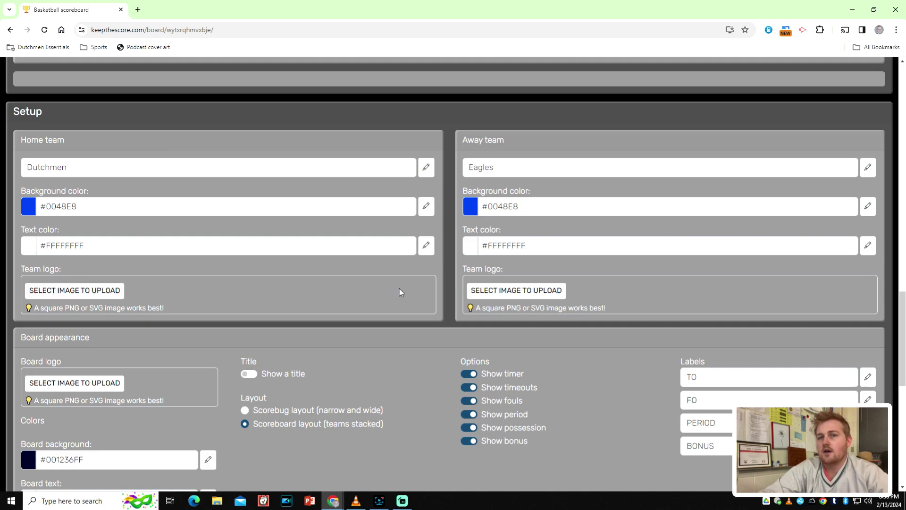
{"action": "scroll", "coordinate": [400, 291], "scroll_direction": "down", "scroll_amount": 2}
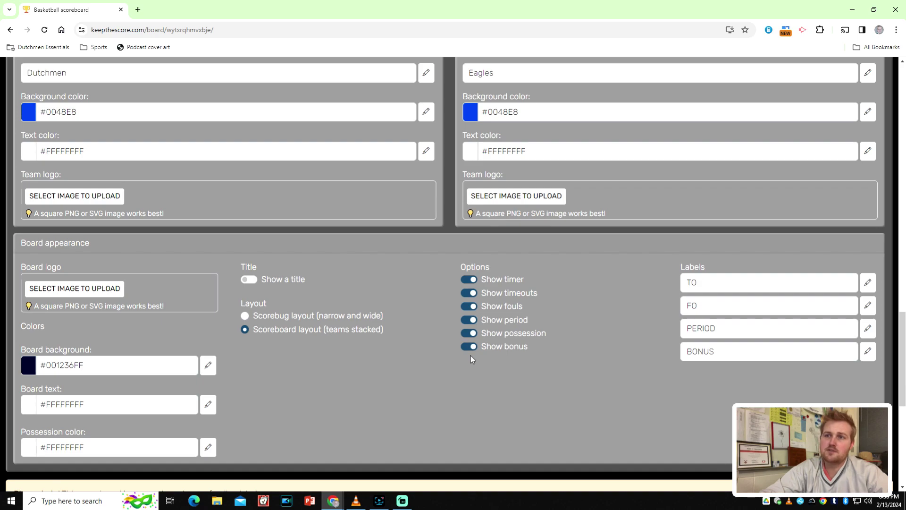
- Turn off Show possession and Show timeouts in the board options
{"action": "left_click", "coordinate": [468, 334]}
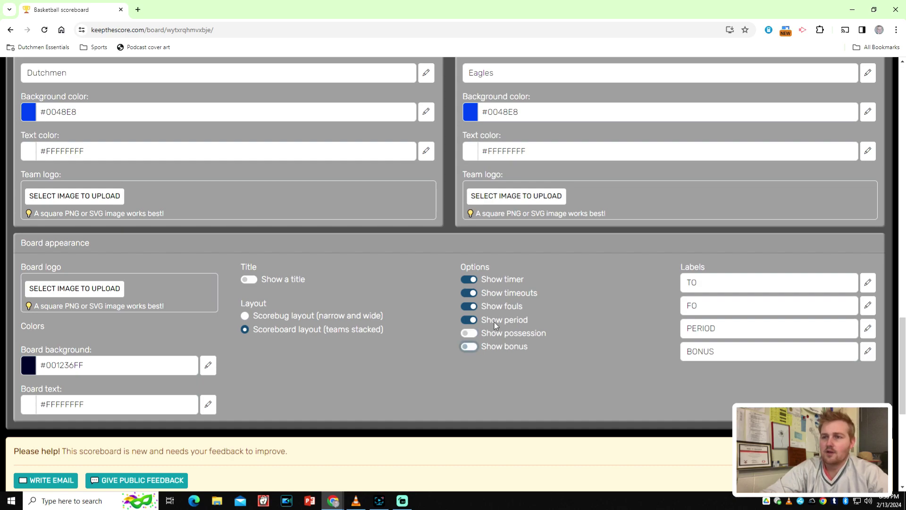
{"action": "left_click", "coordinate": [475, 293]}
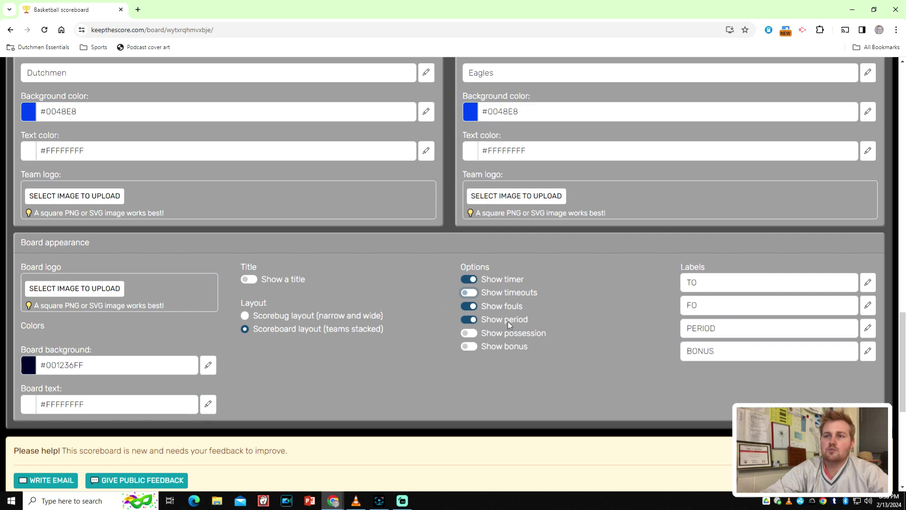
{"action": "scroll", "coordinate": [508, 322], "scroll_direction": "up", "scroll_amount": 20}
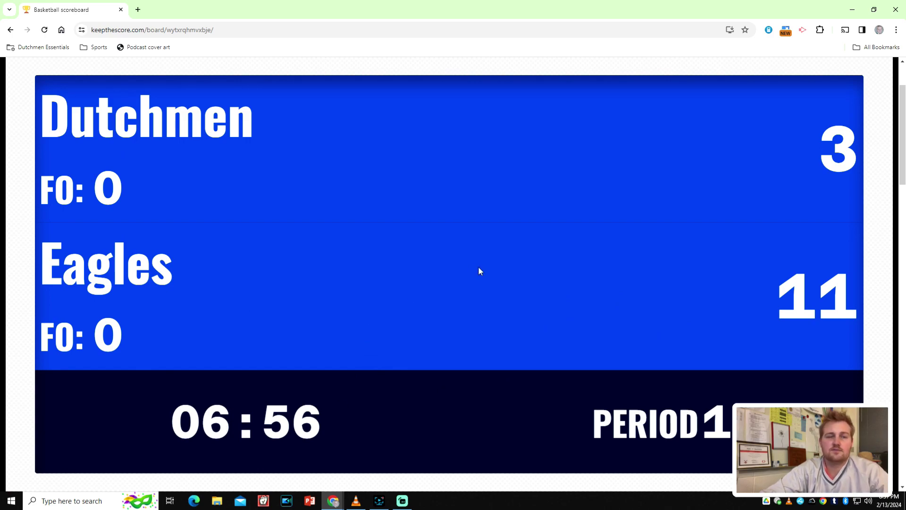
- Add 3 points to Dutchmen for a 12–11 score, briefly checking Streamlabs
{"action": "scroll", "coordinate": [417, 232], "scroll_direction": "down", "scroll_amount": 8}
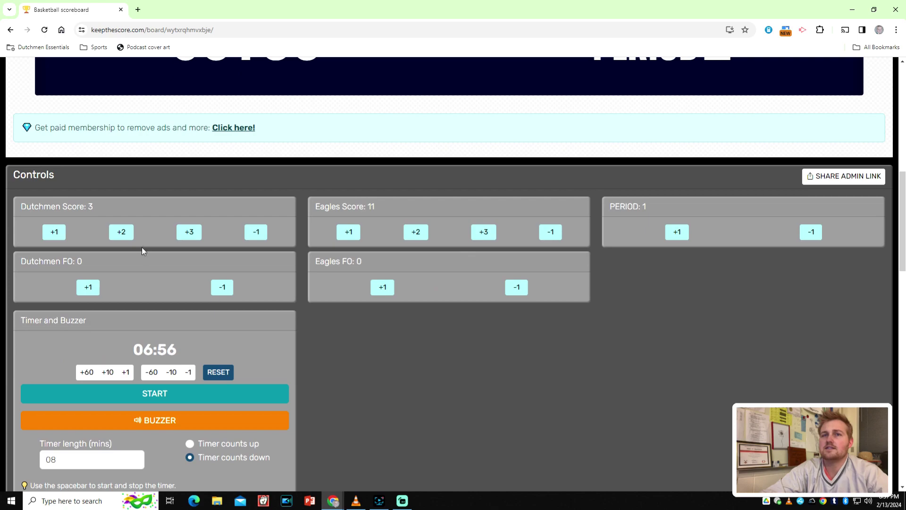
{"action": "left_click", "coordinate": [191, 232]}
{"action": "left_click", "coordinate": [191, 232]}
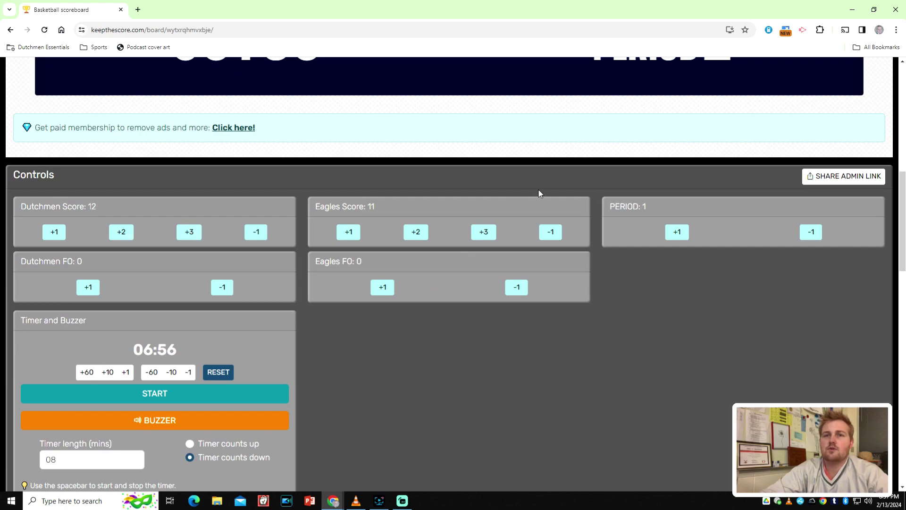
{"action": "scroll", "coordinate": [539, 190], "scroll_direction": "up", "scroll_amount": 8}
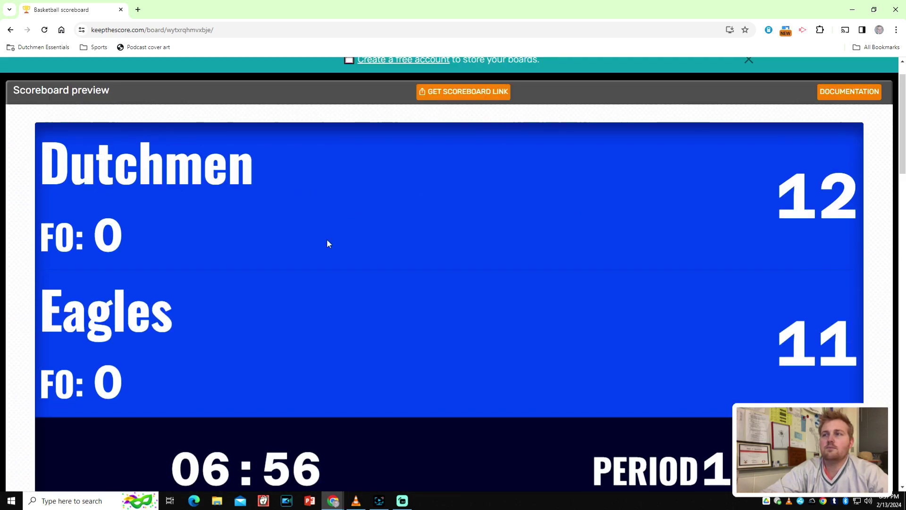
{"action": "scroll", "coordinate": [488, 277], "scroll_direction": "up", "scroll_amount": 2}
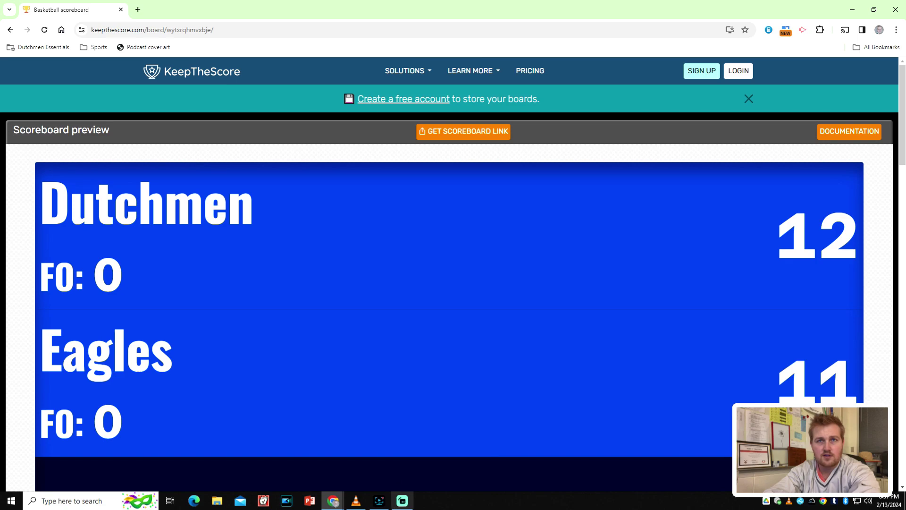
{"action": "left_click", "coordinate": [402, 501]}
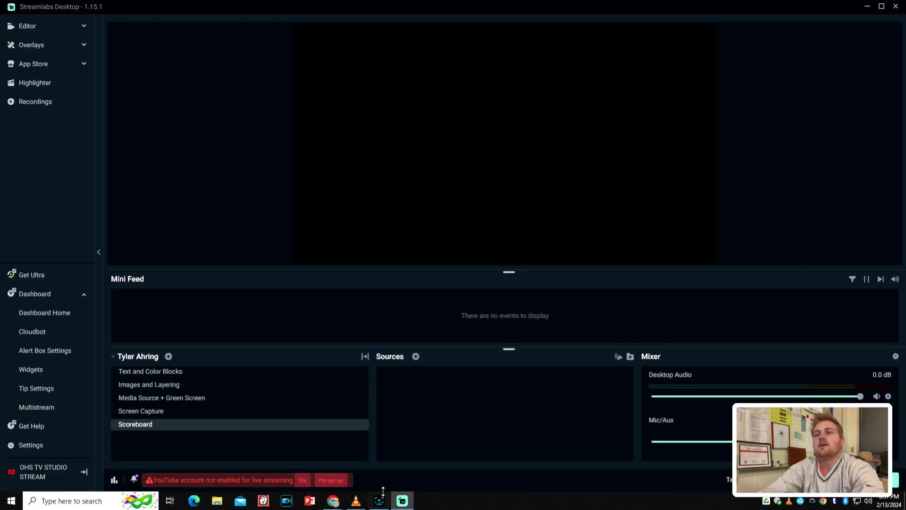
{"action": "mouse_move", "coordinate": [333, 501]}
{"action": "left_click", "coordinate": [398, 457]}
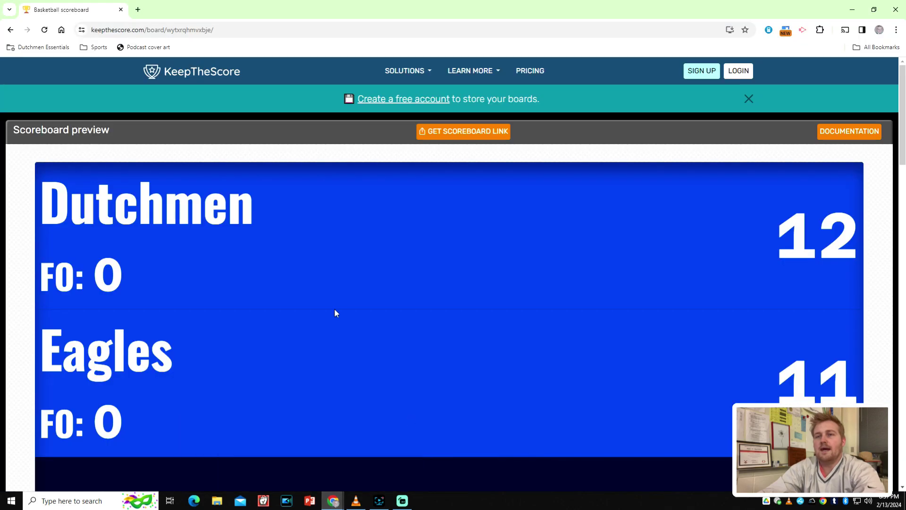
- Request the display scoreboard link, which leads to the signup form
{"action": "left_click", "coordinate": [472, 136]}
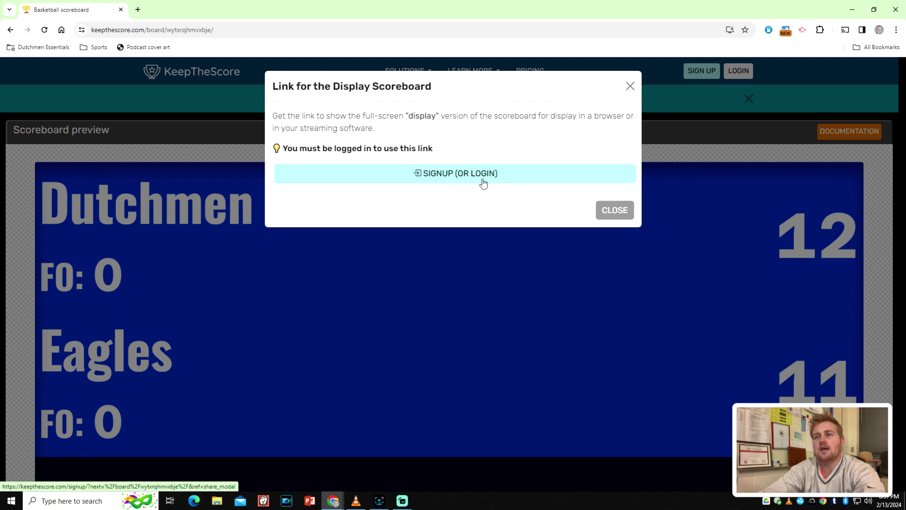
{"action": "left_click", "coordinate": [457, 180]}
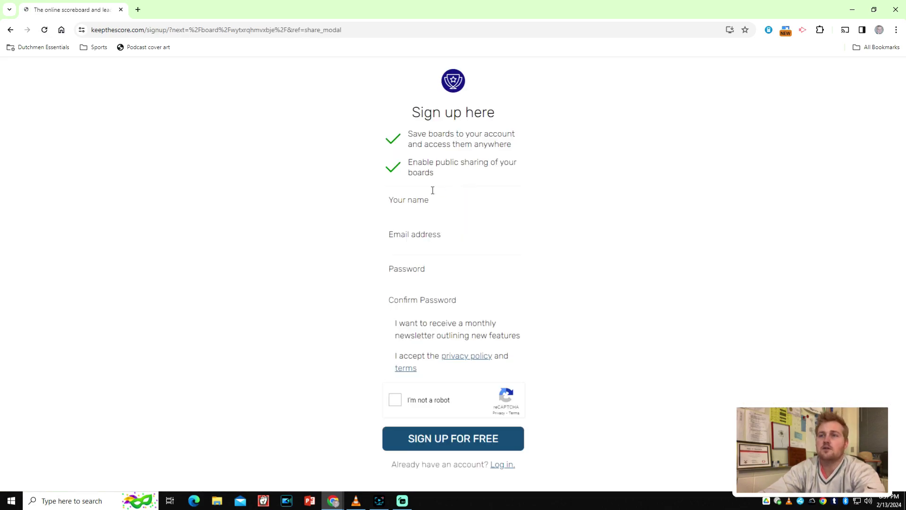
{"action": "left_click", "coordinate": [416, 203]}
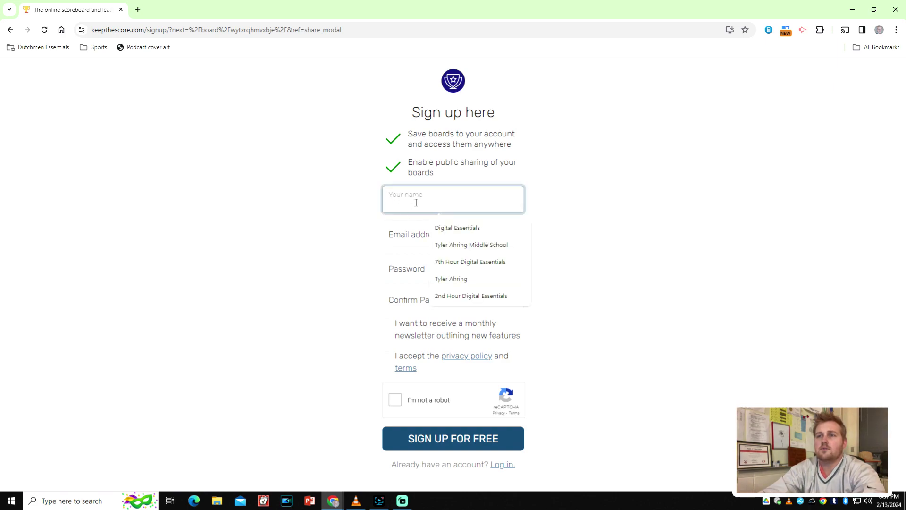
{"action": "left_click", "coordinate": [610, 387]}
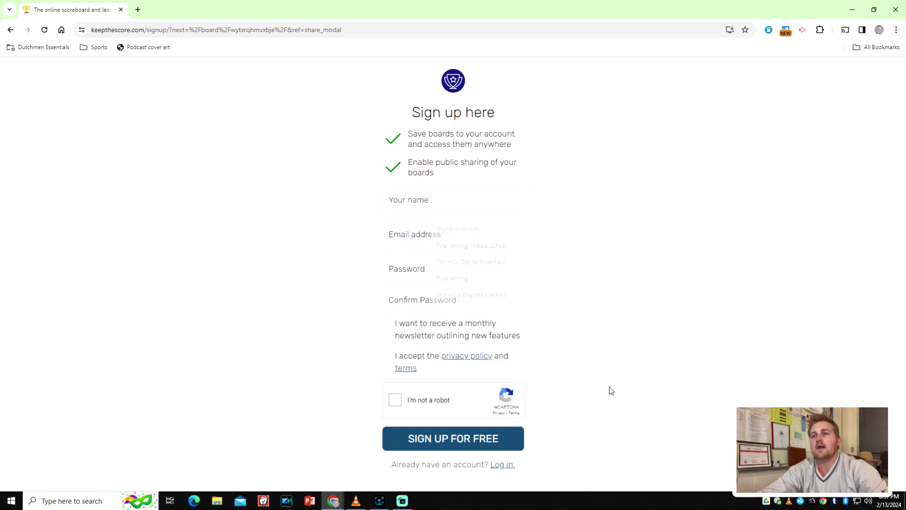
- Log in to the existing KeepTheScore account with its e-mail and password
{"action": "left_click", "coordinate": [503, 465]}
{"action": "left_click", "coordinate": [414, 181]}
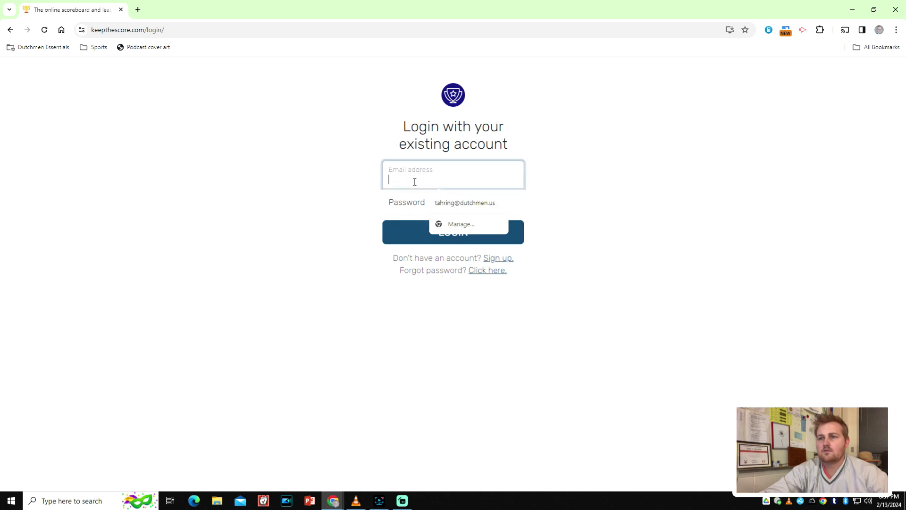
{"action": "left_click", "coordinate": [446, 204]}
{"action": "left_click", "coordinate": [431, 210]}
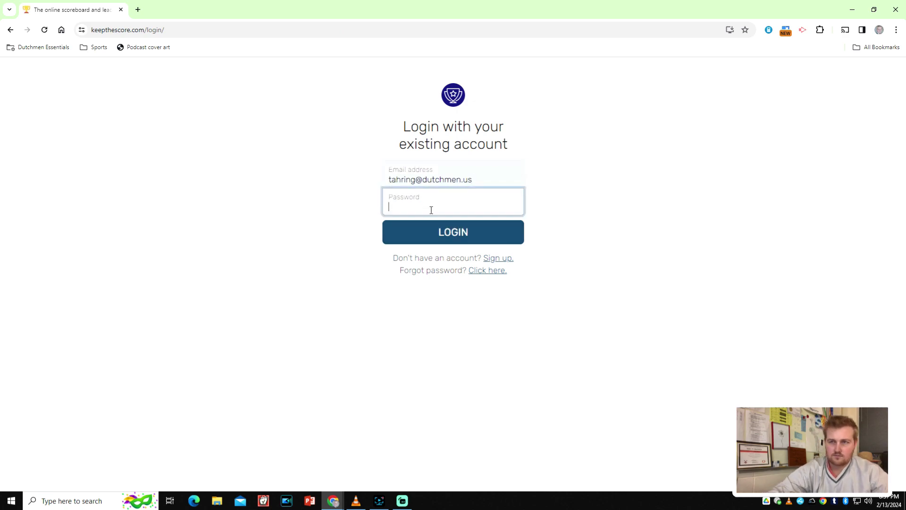
{"action": "type", "text": "*************"}
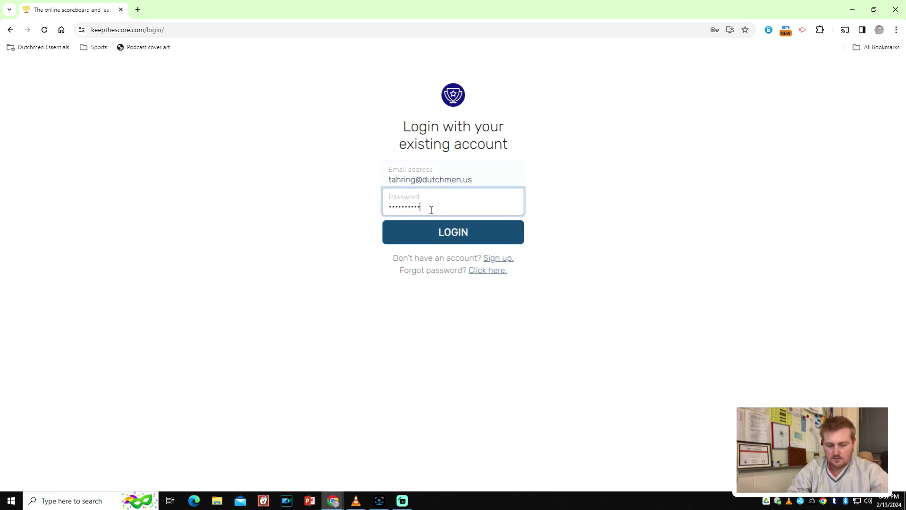
{"action": "type", "text": "******"}
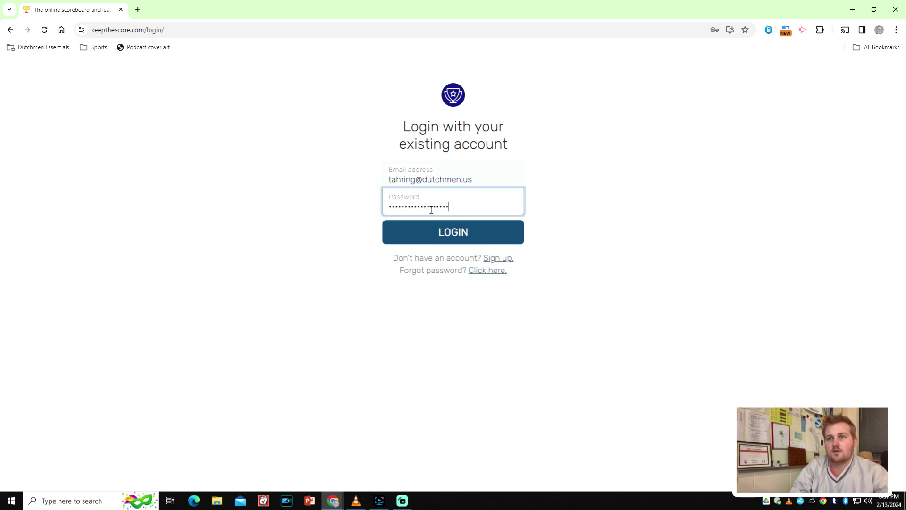
{"action": "key", "text": "Return"}
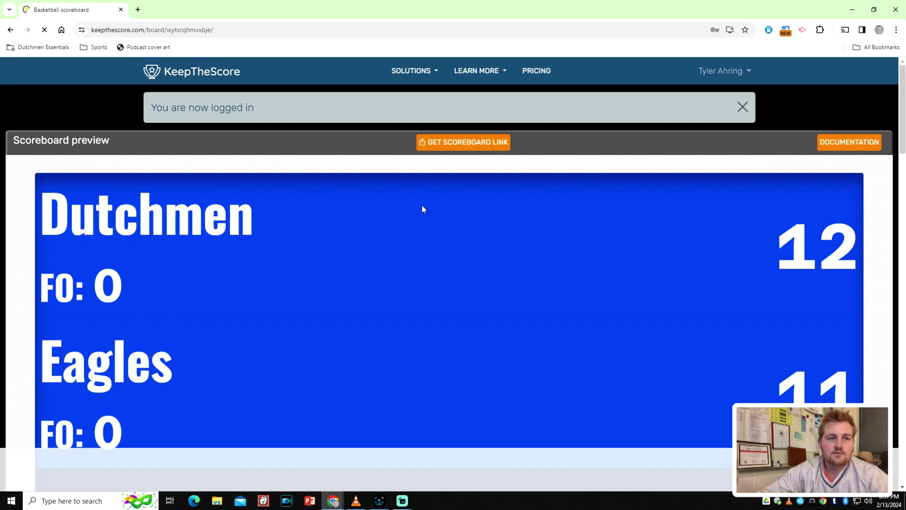
- Open the Link for the Display Scoreboard dialog
{"action": "scroll", "coordinate": [414, 283], "scroll_direction": "down", "scroll_amount": 7}
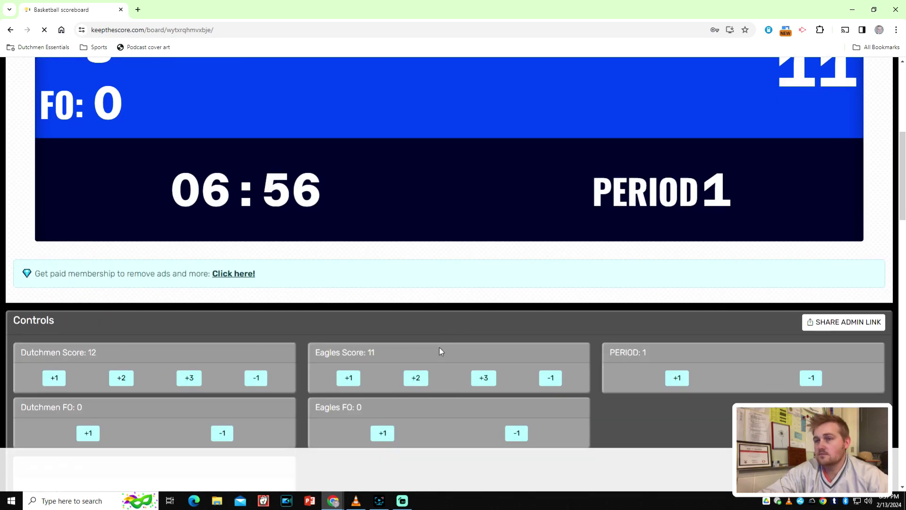
{"action": "scroll", "coordinate": [446, 325], "scroll_direction": "up", "scroll_amount": 6}
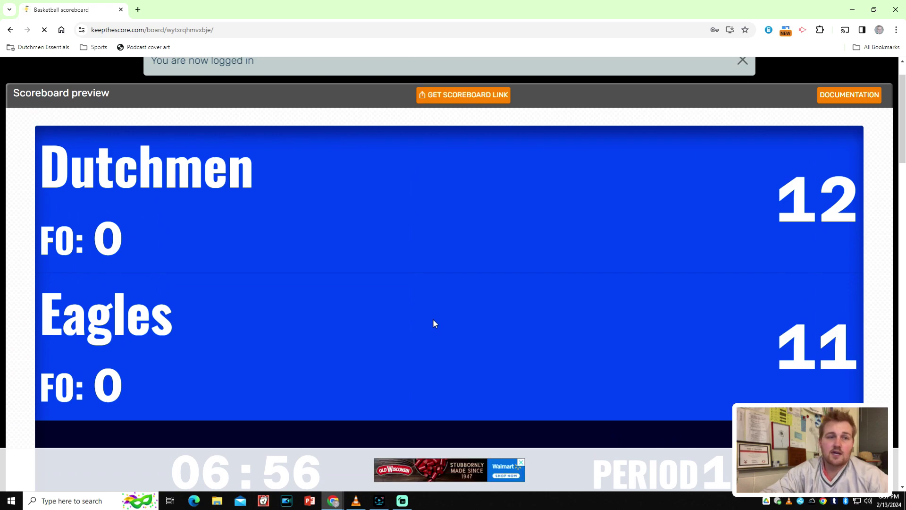
{"action": "scroll", "coordinate": [441, 212], "scroll_direction": "up", "scroll_amount": 1}
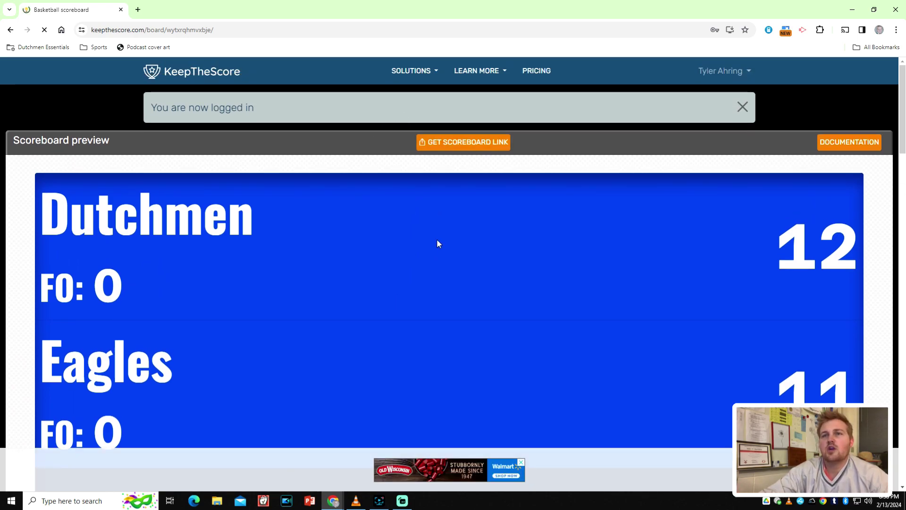
{"action": "left_click", "coordinate": [455, 144]}
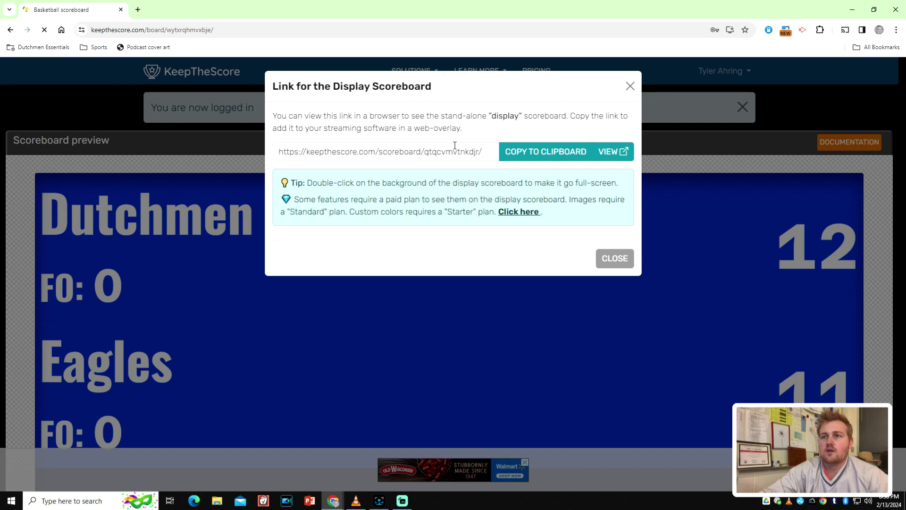
- Copy the display scoreboard URL and return to Streamlabs Desktop's Scoreboard scene
{"action": "left_click", "coordinate": [545, 154]}
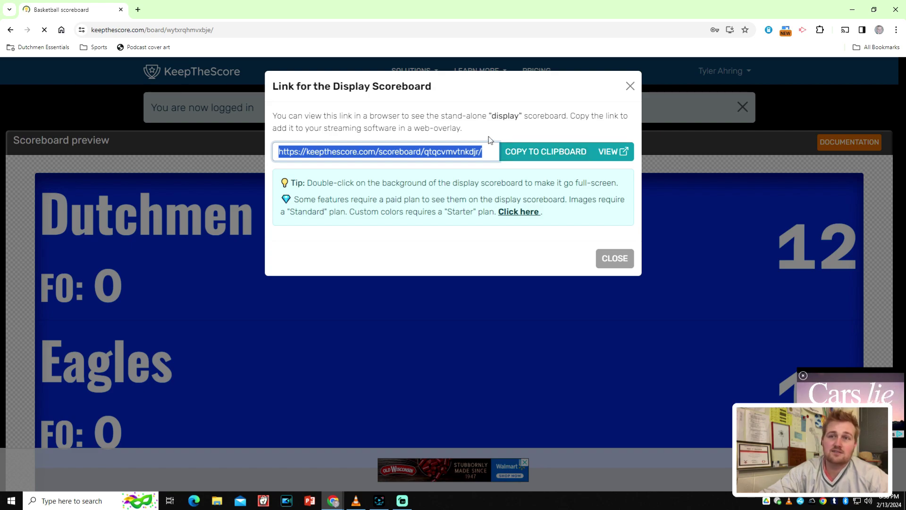
{"action": "left_click", "coordinate": [531, 156]}
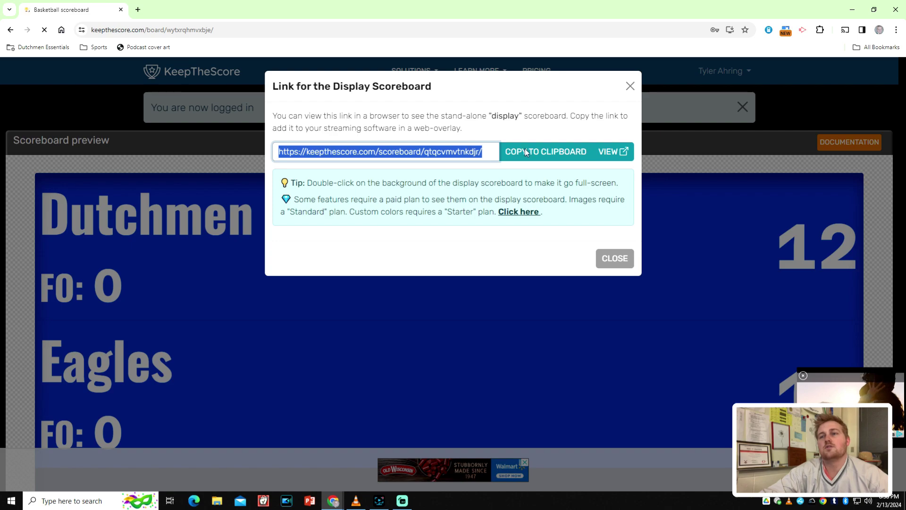
{"action": "left_click", "coordinate": [401, 499]}
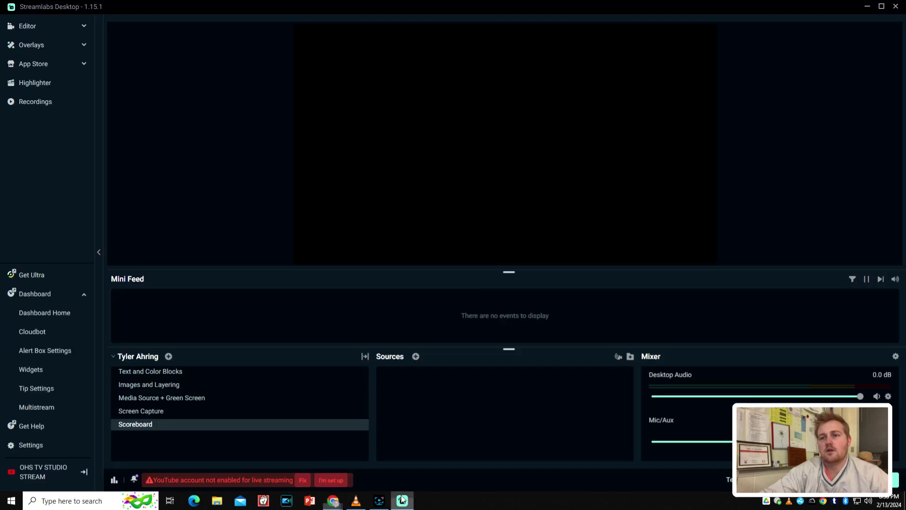
{"action": "left_click", "coordinate": [416, 356]}
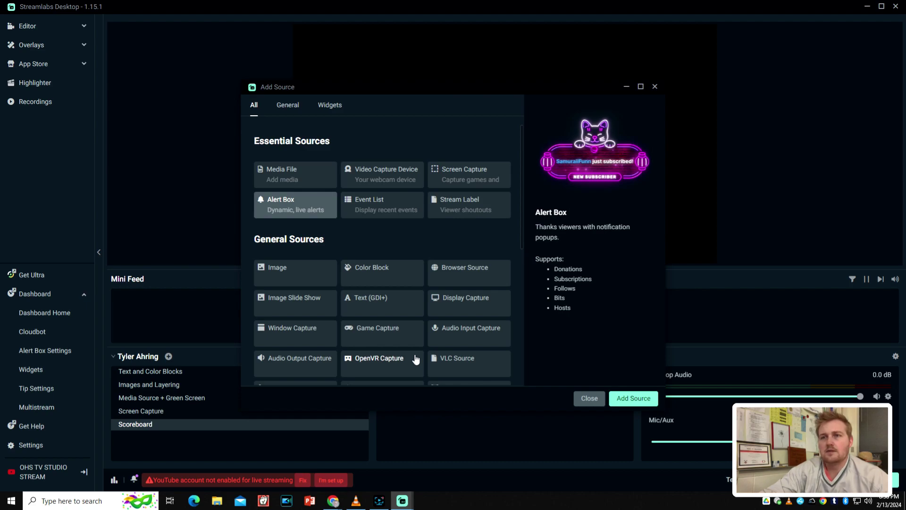
- Add a Browser Source to the Scoreboard scene and name it SCOREBOARD
{"action": "left_click", "coordinate": [450, 281]}
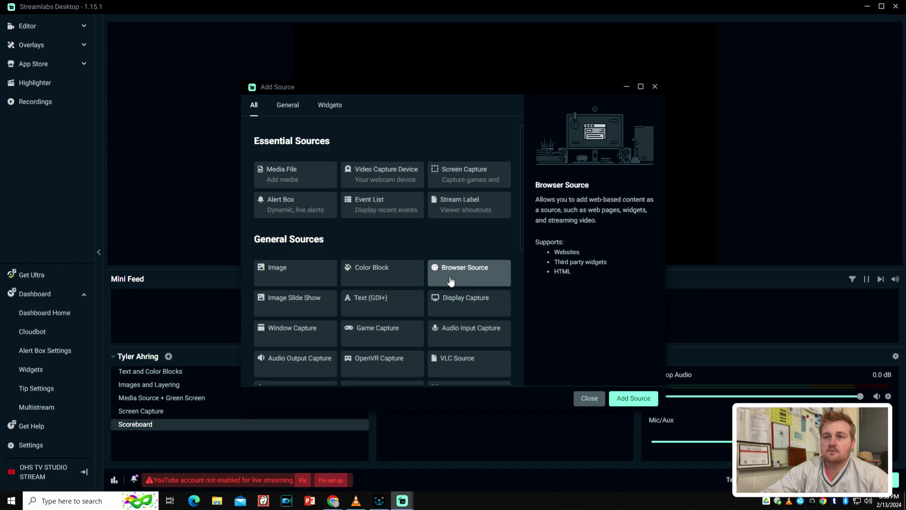
{"action": "left_click", "coordinate": [641, 399]}
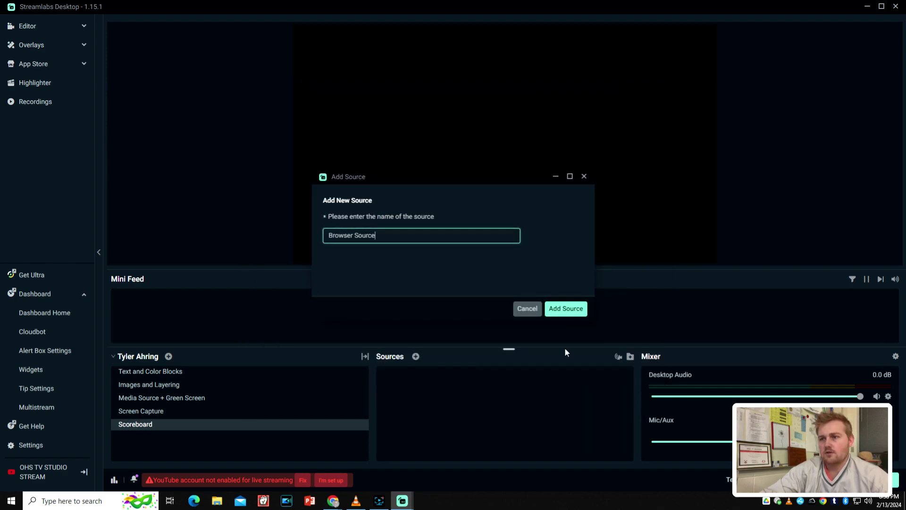
{"action": "left_click_drag", "start_coordinate": [406, 244], "coordinate": [310, 243]}
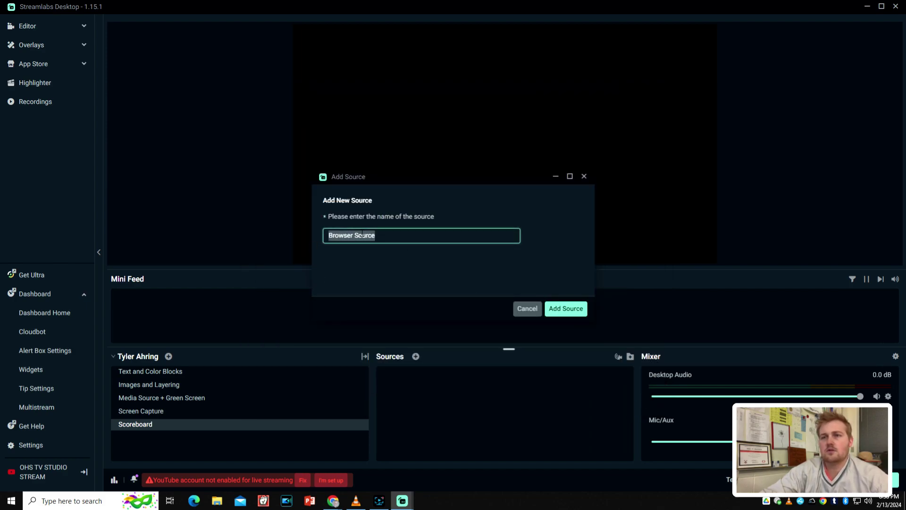
{"action": "type", "text": "SCOREBAOAR"}
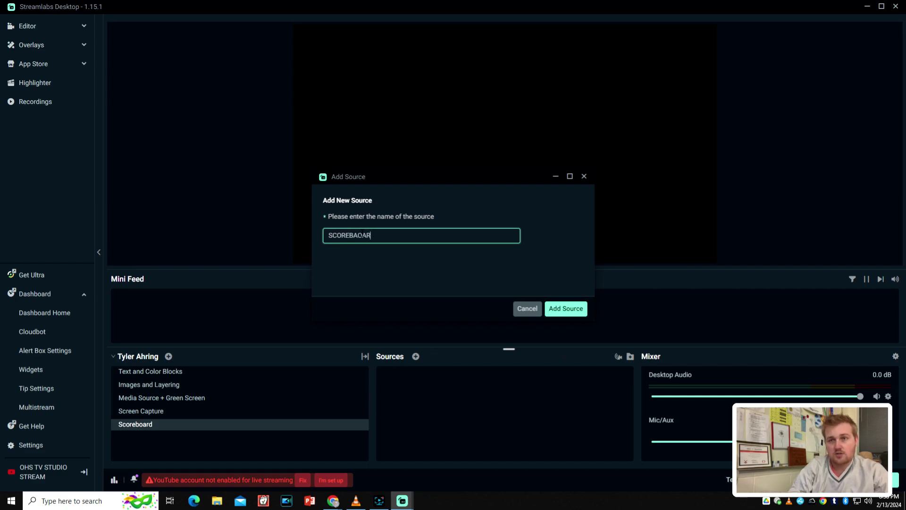
{"action": "key", "text": "BackSpace"}
{"action": "key", "text": "BackSpace"}
{"action": "key", "text": "BackSpace"}
{"action": "key", "text": "BackSpace"}
{"action": "type", "text": "OARD"}
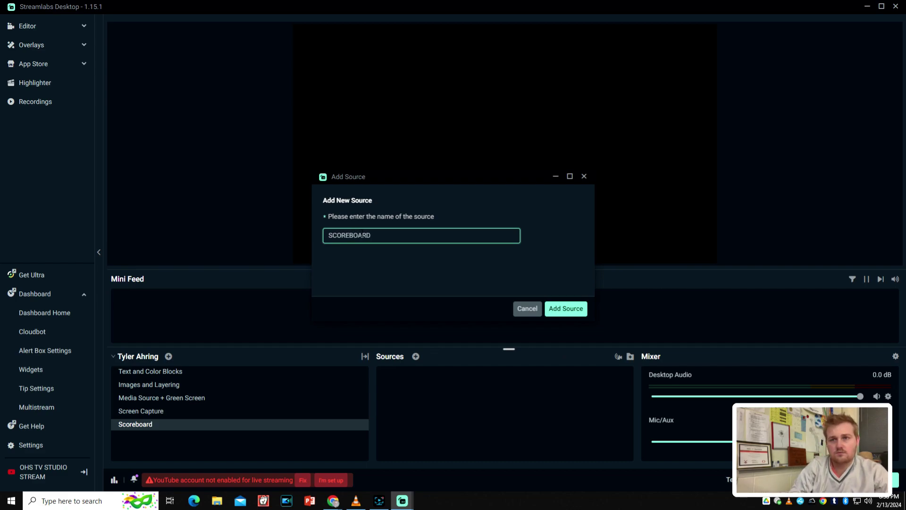
{"action": "left_click", "coordinate": [561, 312]}
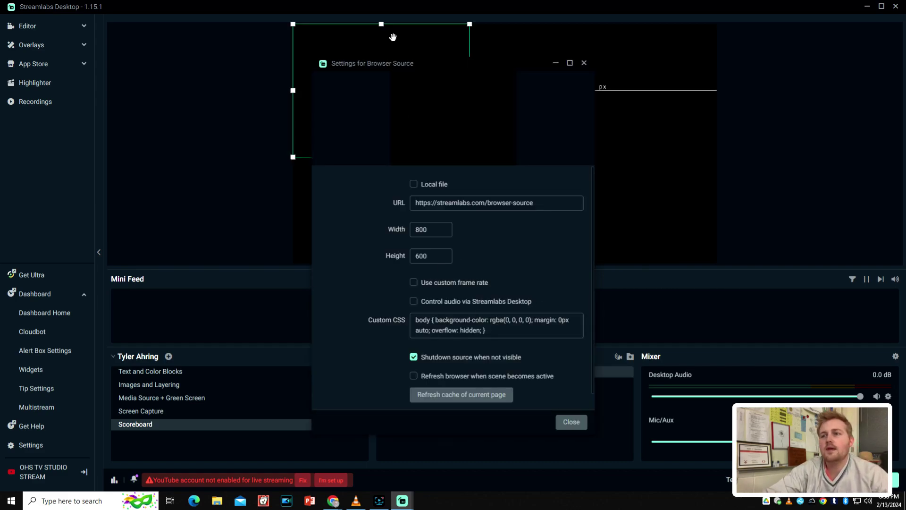
- Replace the SCOREBOARD source URL with the pasted KeepTheScore scoreboard link and close its settings
{"action": "left_click_drag", "start_coordinate": [457, 65], "coordinate": [708, 69]}
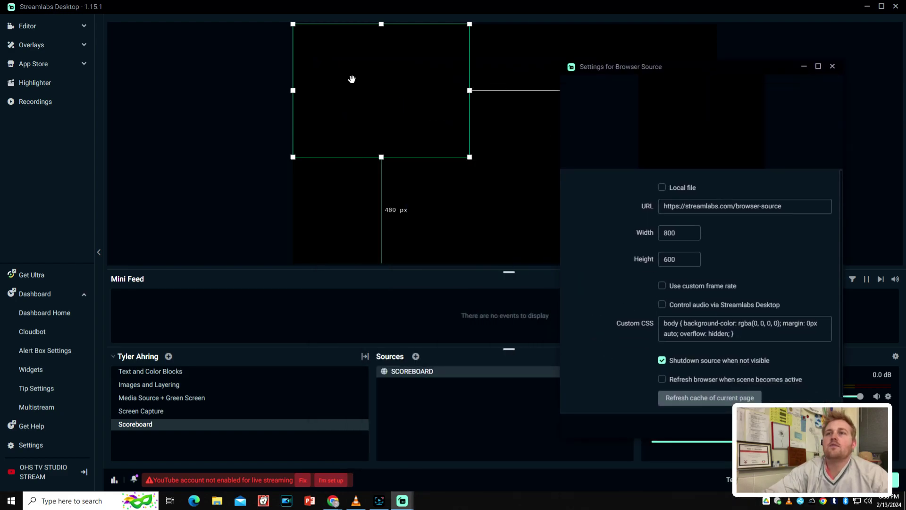
{"action": "left_click", "coordinate": [820, 206]}
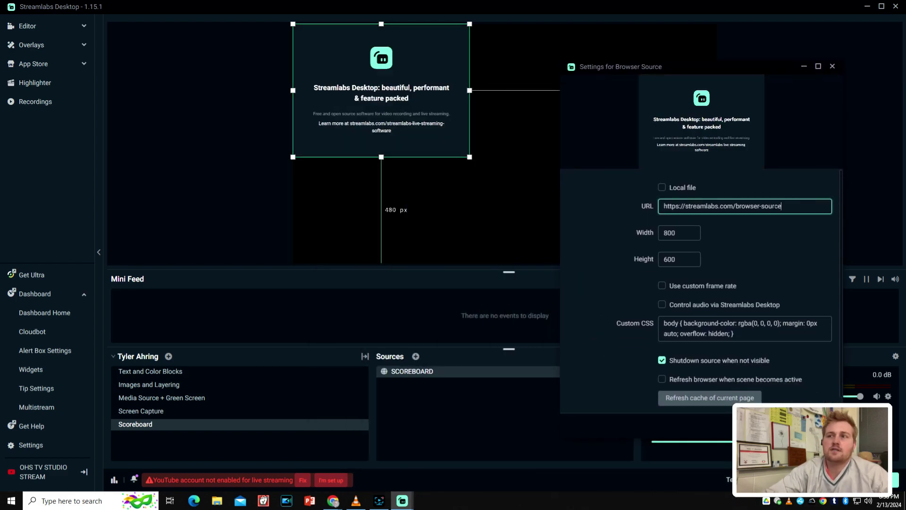
{"action": "left_click_drag", "start_coordinate": [820, 206], "coordinate": [651, 212]}
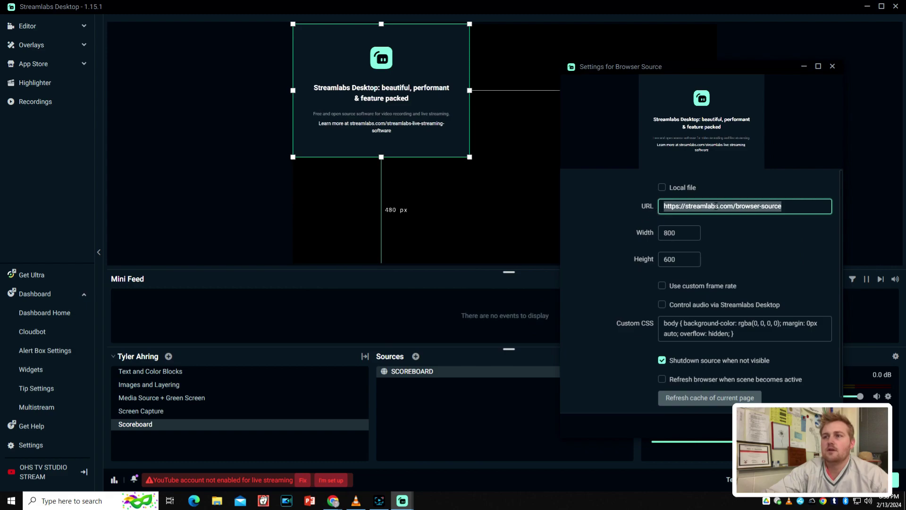
{"action": "key", "text": "ctrl+v"}
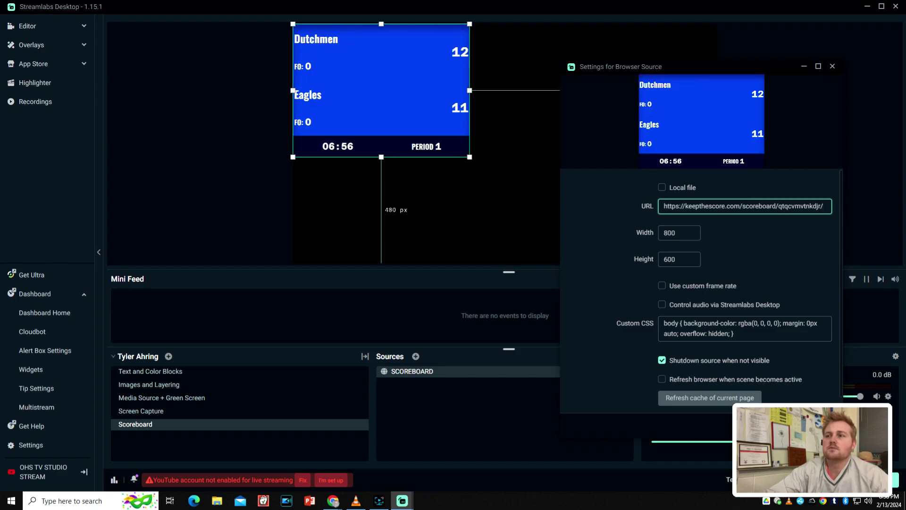
{"action": "left_click", "coordinate": [812, 424]}
{"action": "left_click_drag", "start_coordinate": [414, 131], "coordinate": [519, 179]}
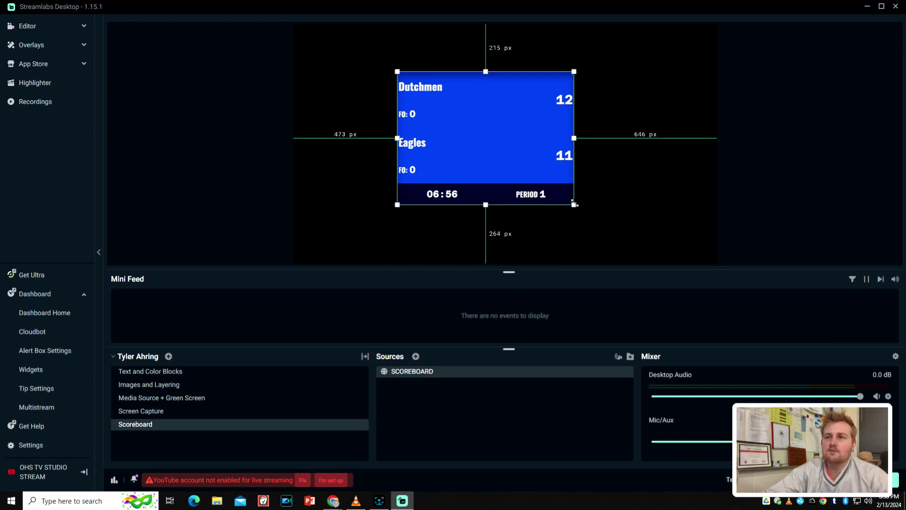
- Scale the KeepTheScore board down and fine-tune its size in the scene's lower-right corner
{"action": "left_click_drag", "start_coordinate": [574, 204], "coordinate": [660, 231]}
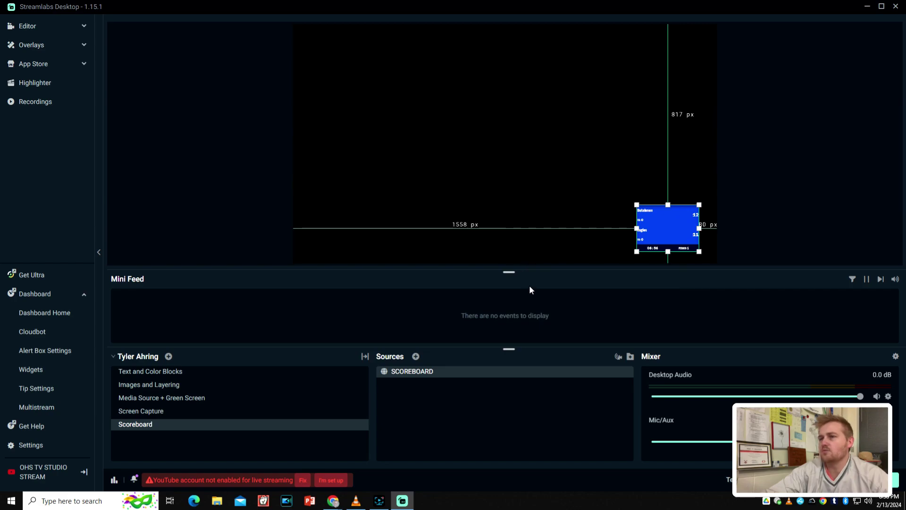
{"action": "left_click", "coordinate": [778, 226]}
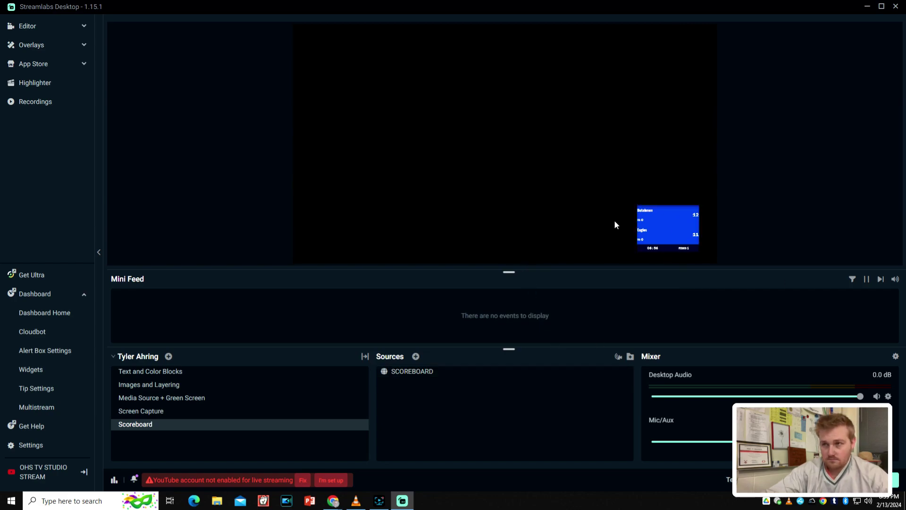
{"action": "left_click", "coordinate": [649, 227]}
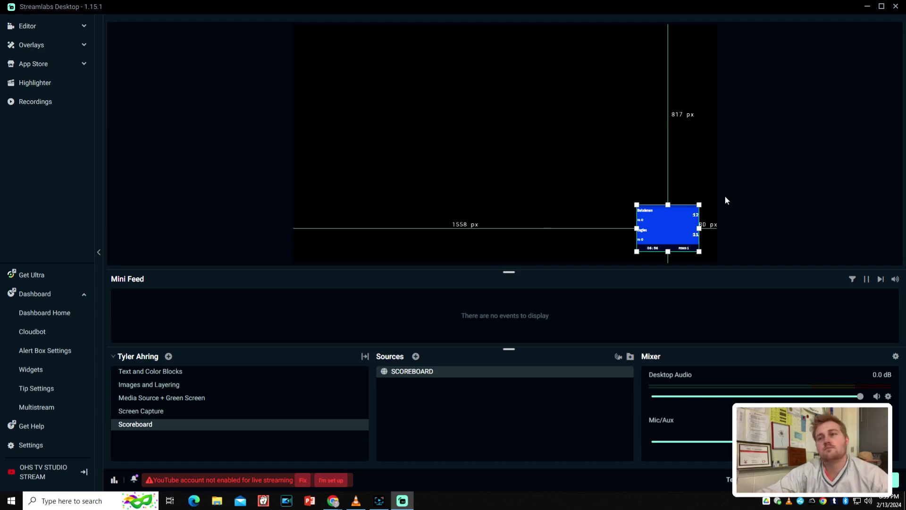
{"action": "left_click", "coordinate": [738, 200]}
{"action": "left_click", "coordinate": [666, 221]}
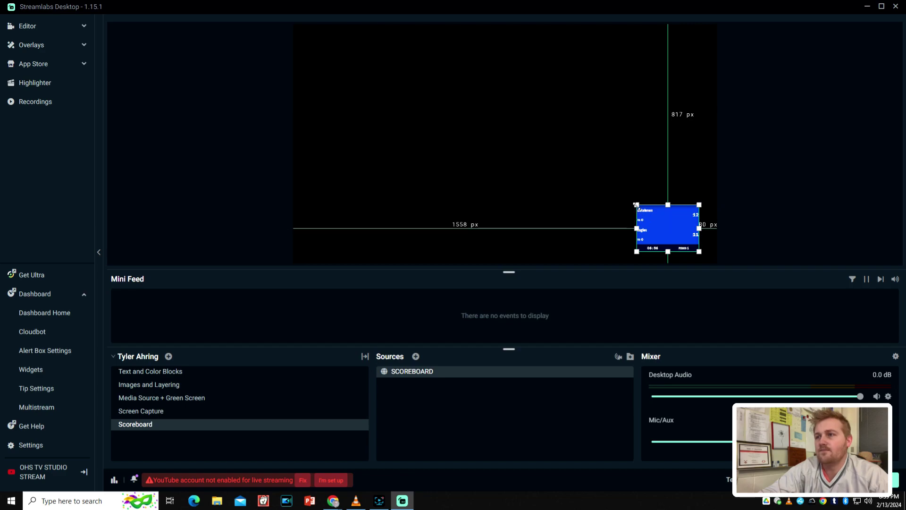
{"action": "left_click_drag", "start_coordinate": [637, 204], "coordinate": [646, 220]}
{"action": "left_click", "coordinate": [731, 222]}
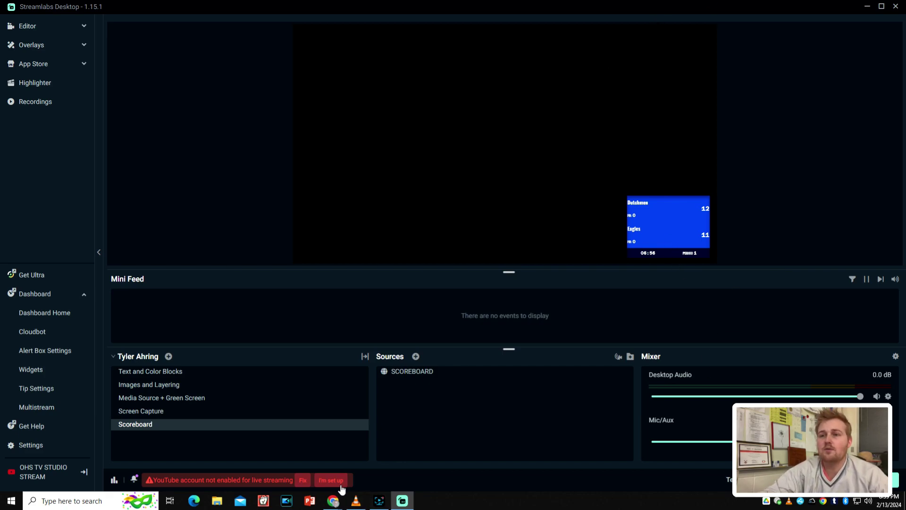
{"action": "mouse_move", "coordinate": [340, 500]}
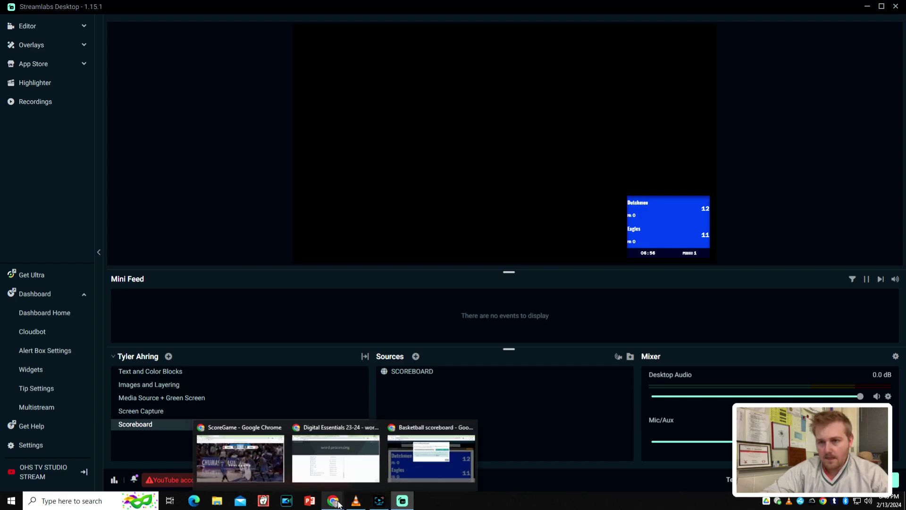
- Return to the full-screen ScoreGame page and go back four pages in its history
{"action": "left_click", "coordinate": [340, 482]}
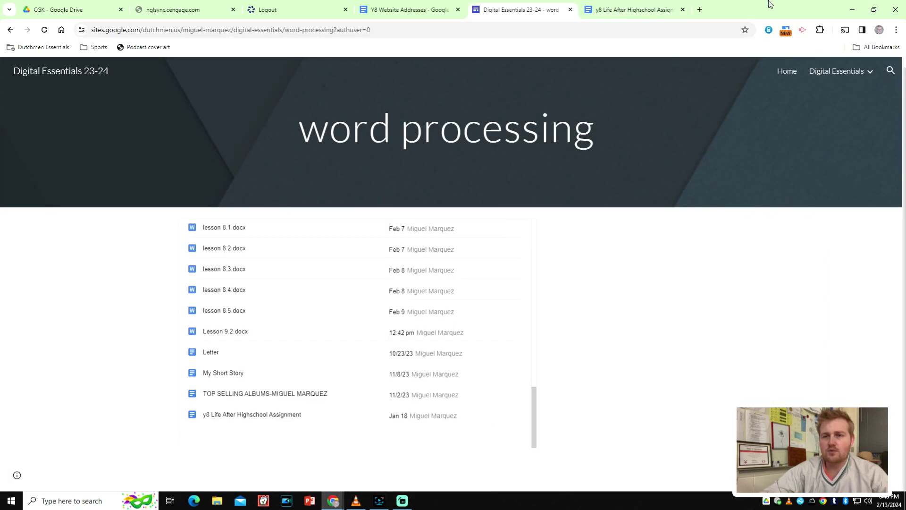
{"action": "left_click", "coordinate": [852, 9]}
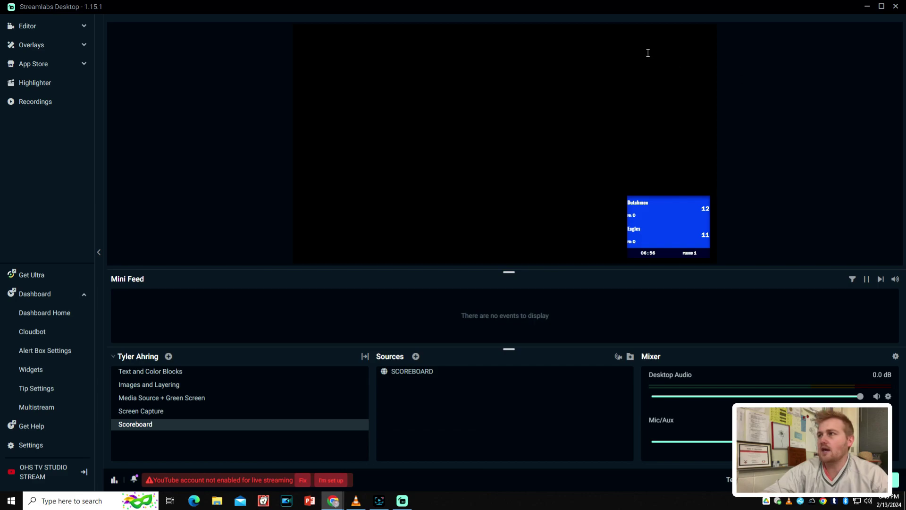
{"action": "key", "text": "alt+Tab"}
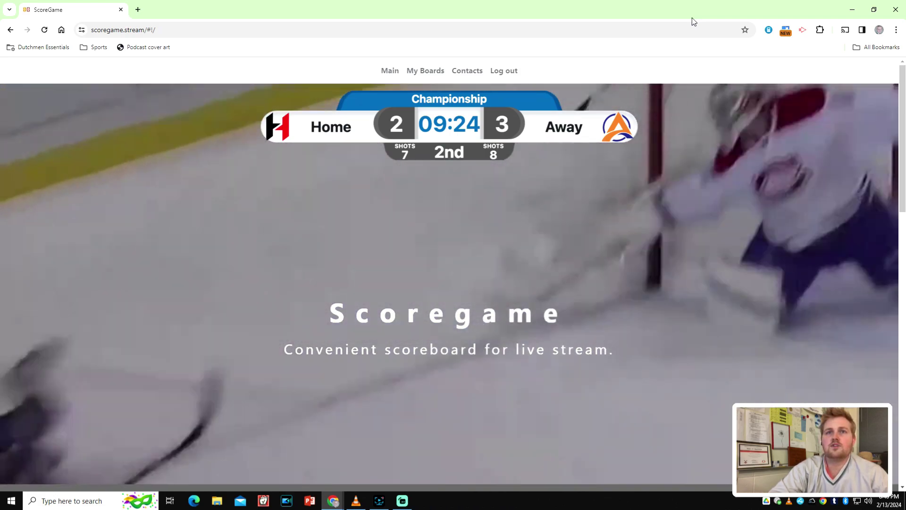
{"action": "left_click", "coordinate": [10, 30]}
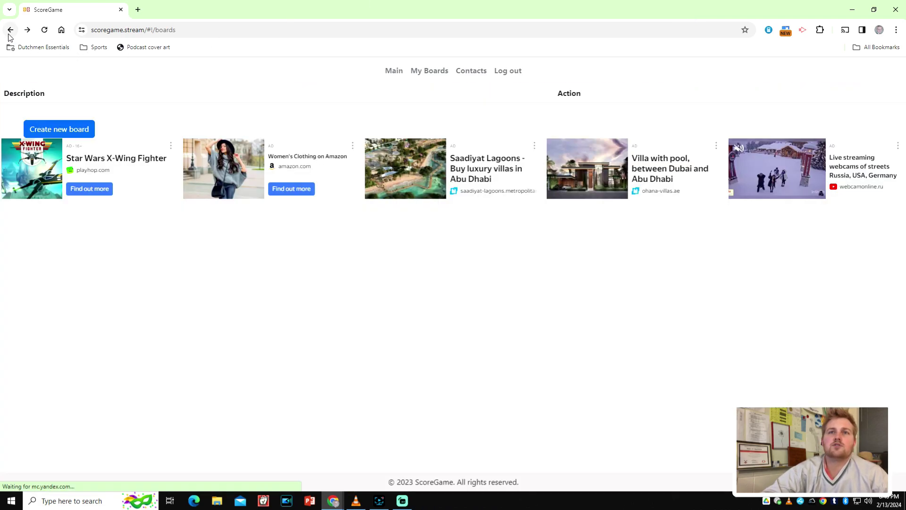
{"action": "left_click", "coordinate": [10, 30]}
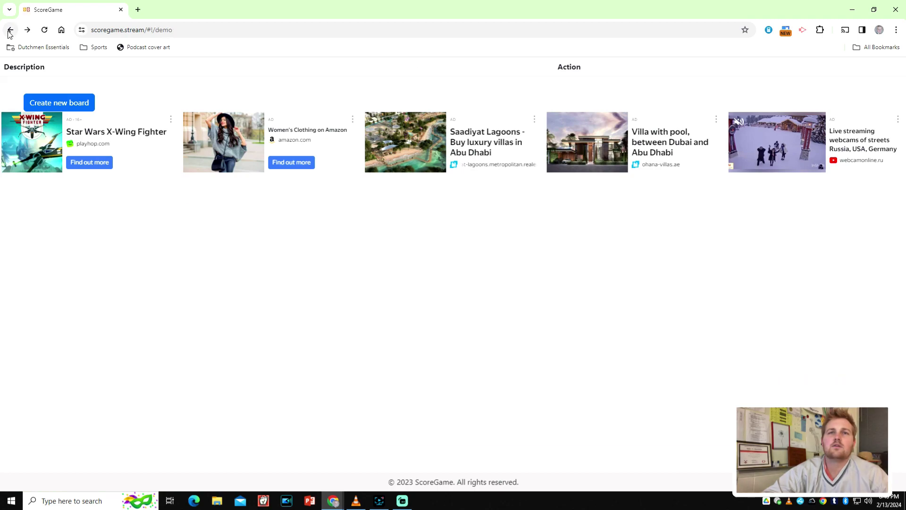
{"action": "left_click", "coordinate": [10, 30]}
{"action": "left_click", "coordinate": [10, 30]}
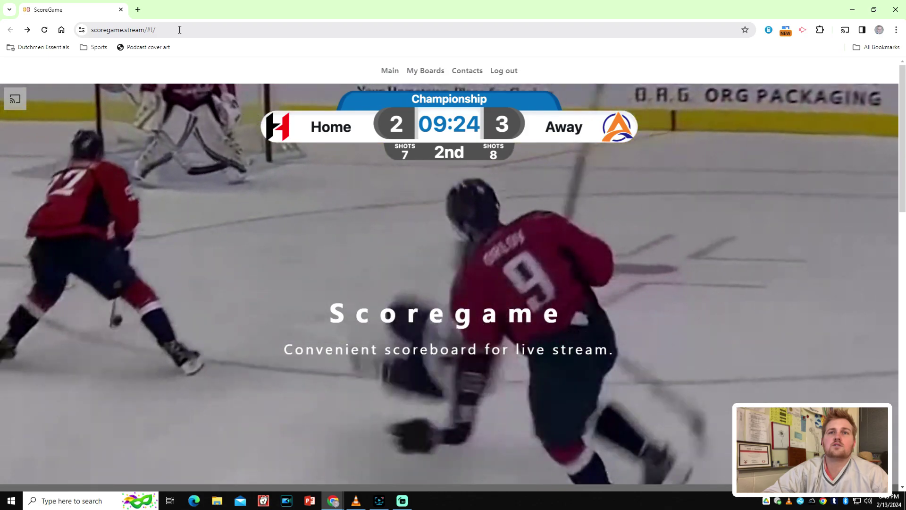
- Remove the trailing '#!/' from the address and reload scoregame.stream
{"action": "left_click", "coordinate": [180, 30]}
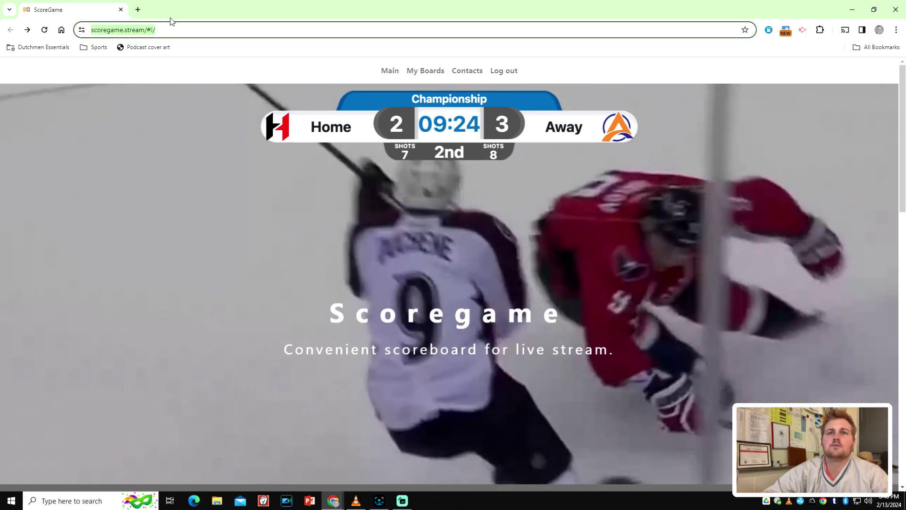
{"action": "left_click", "coordinate": [189, 30]}
{"action": "left_click_drag", "start_coordinate": [193, 30], "coordinate": [166, 30]}
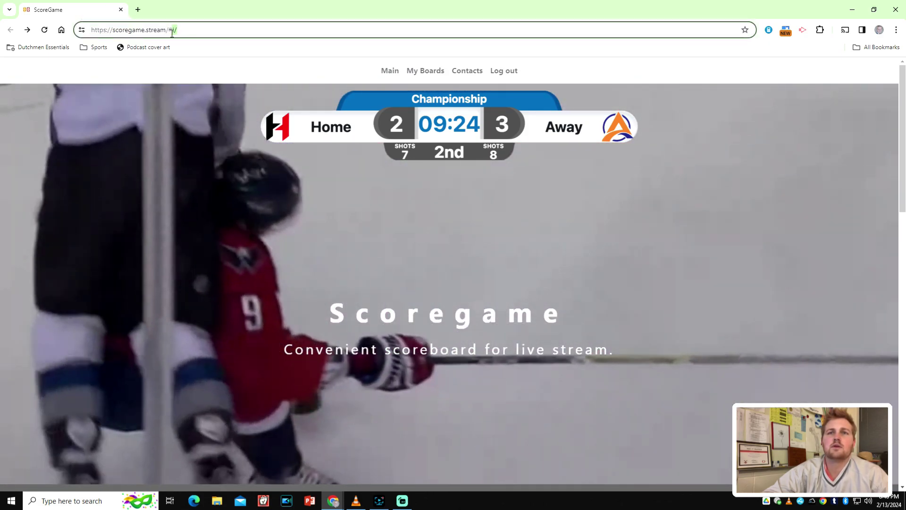
{"action": "key", "text": "BackSpace"}
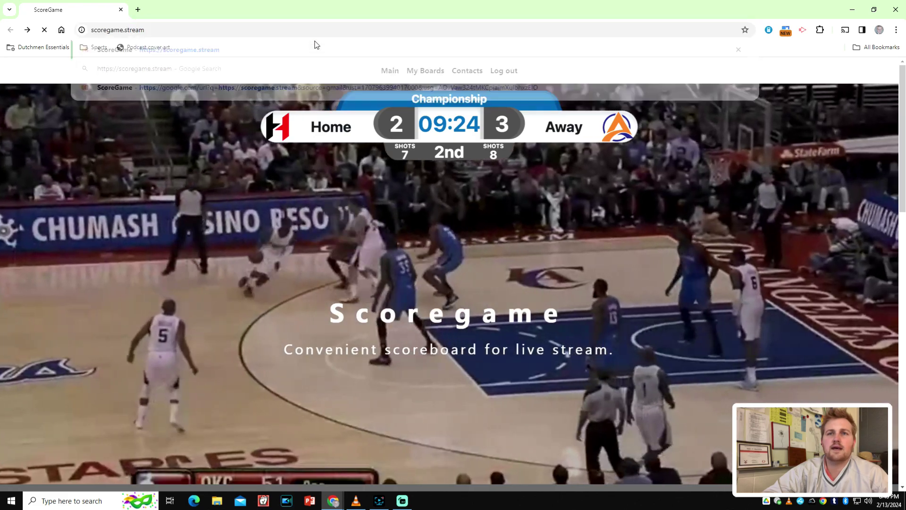
{"action": "key", "text": "Return"}
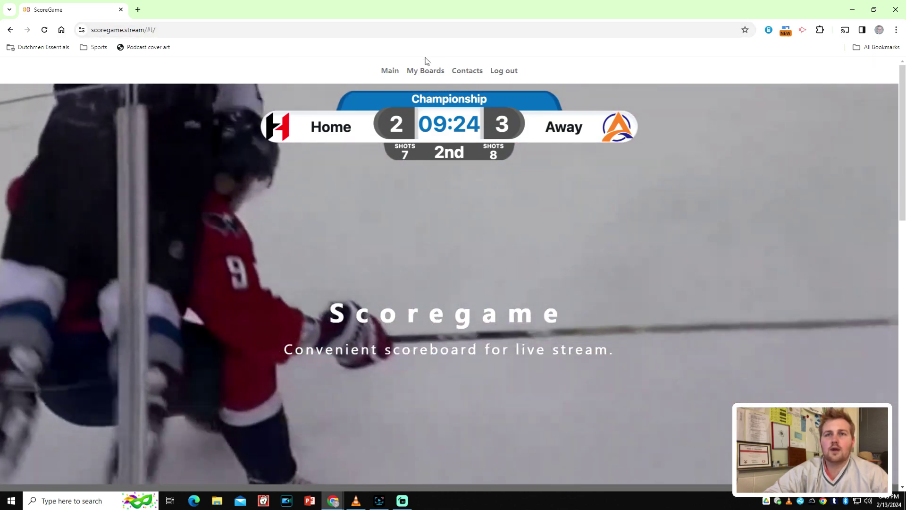
- Create a new board from My Boards and rename the home team to Dutchgirls
{"action": "left_click", "coordinate": [425, 72]}
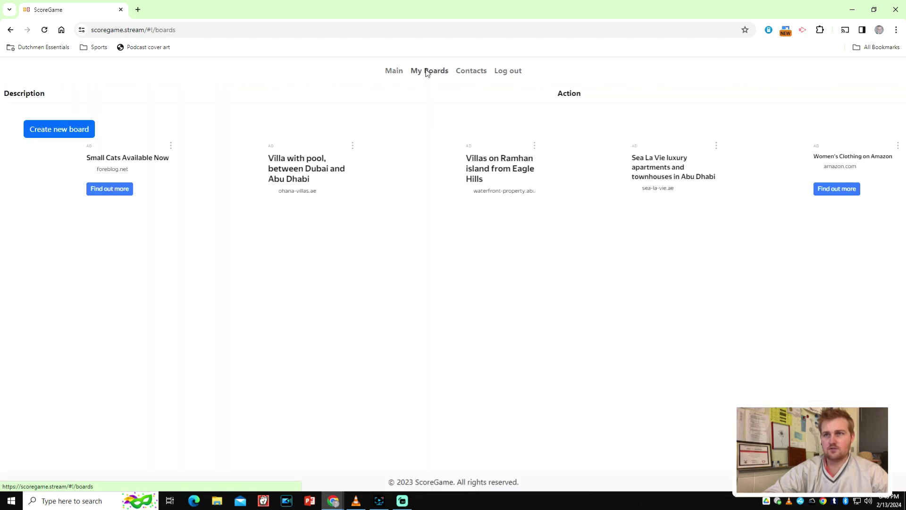
{"action": "left_click", "coordinate": [65, 130]}
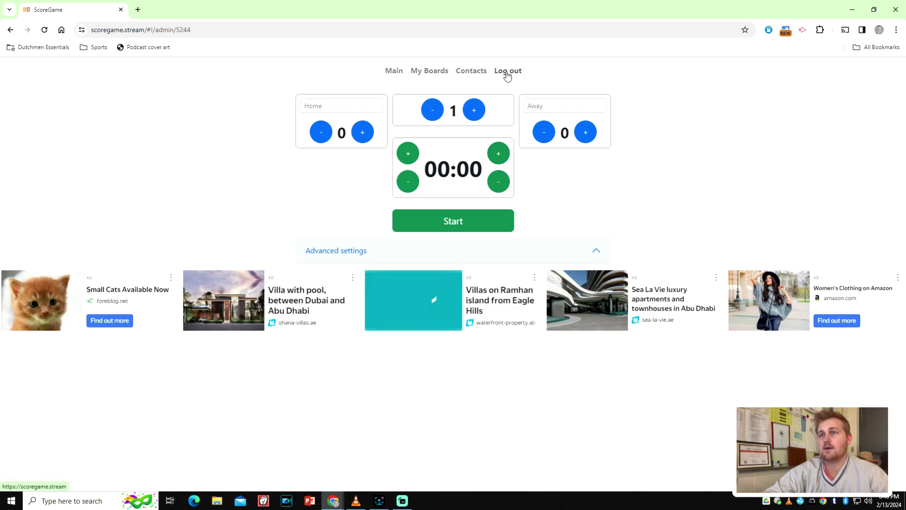
{"action": "left_click", "coordinate": [331, 107]}
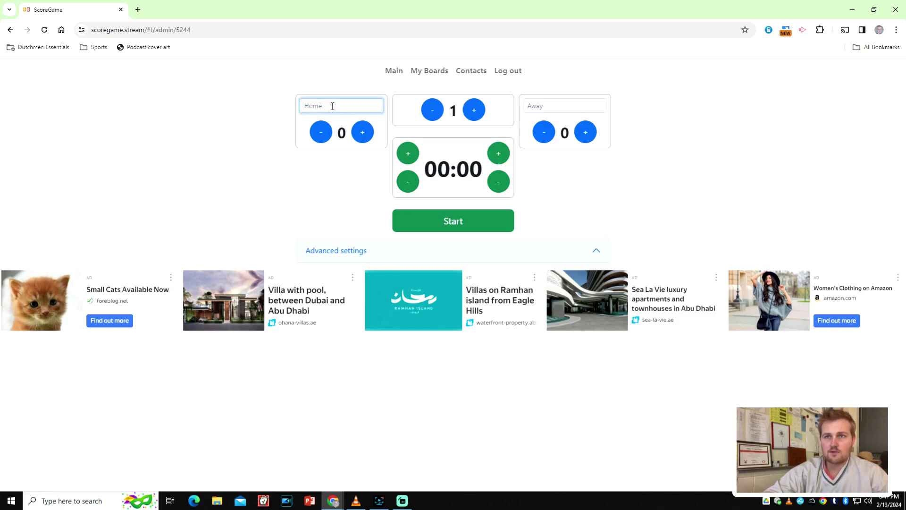
{"action": "type", "text": "Dutchmen"}
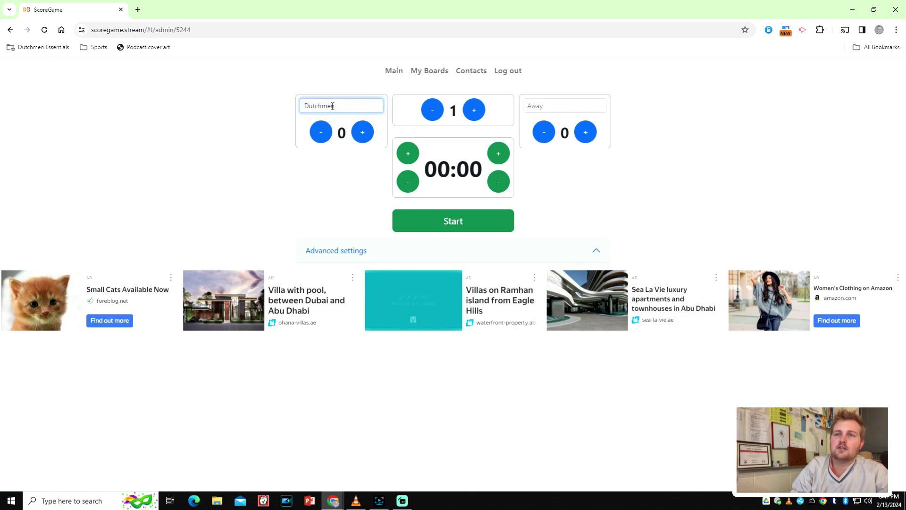
{"action": "left_click_drag", "start_coordinate": [326, 106], "coordinate": [321, 108]}
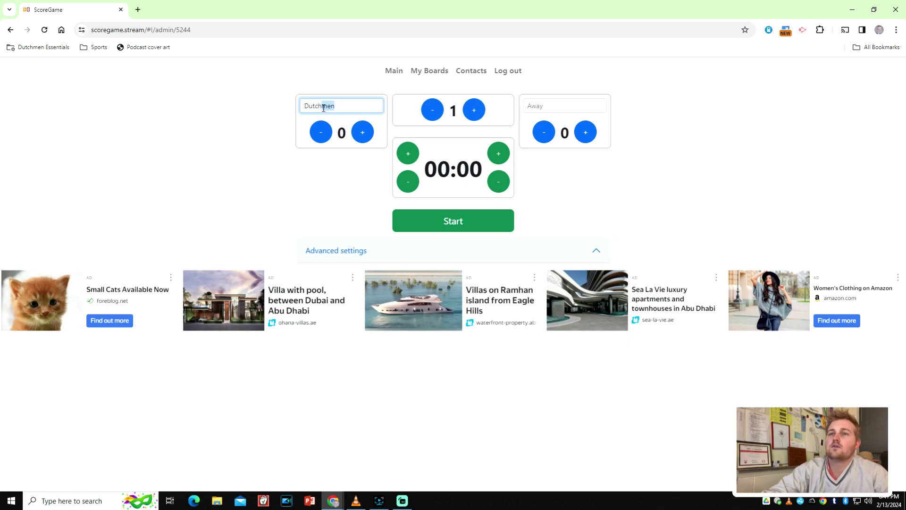
{"action": "type", "text": "irls"}
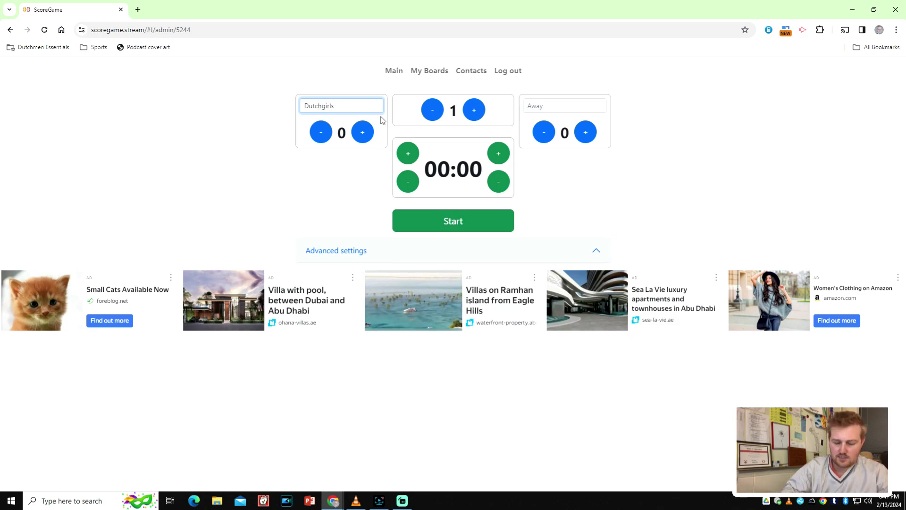
- Name the away team Tigers
{"action": "left_click", "coordinate": [560, 107]}
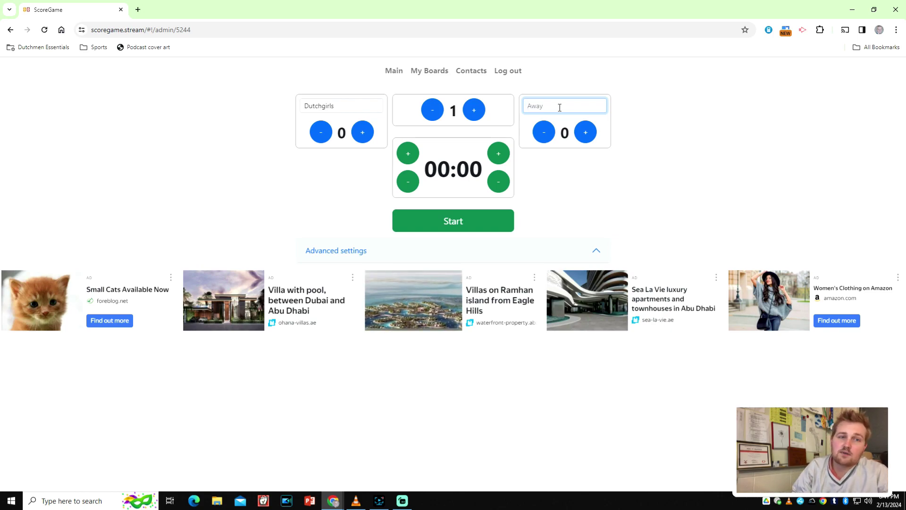
{"action": "type", "text": "Tigers"}
{"action": "left_click", "coordinate": [732, 176]}
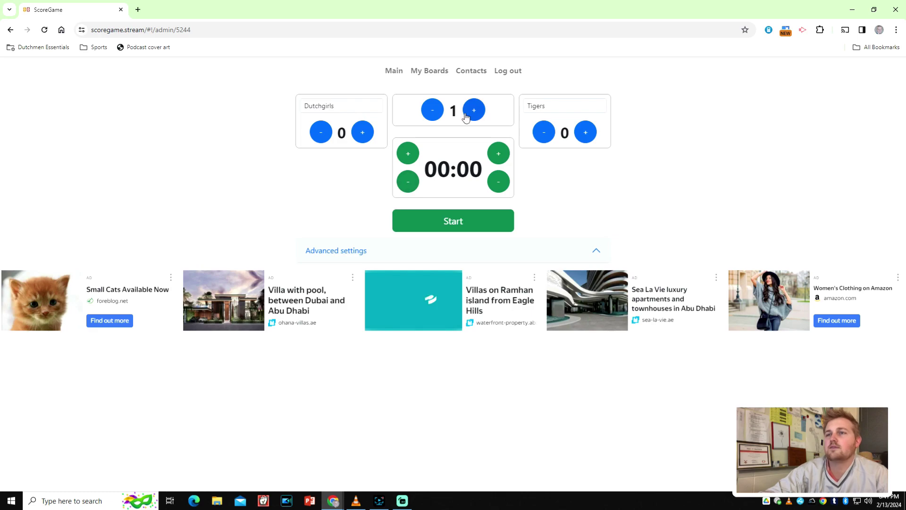
{"action": "left_click", "coordinate": [531, 253]}
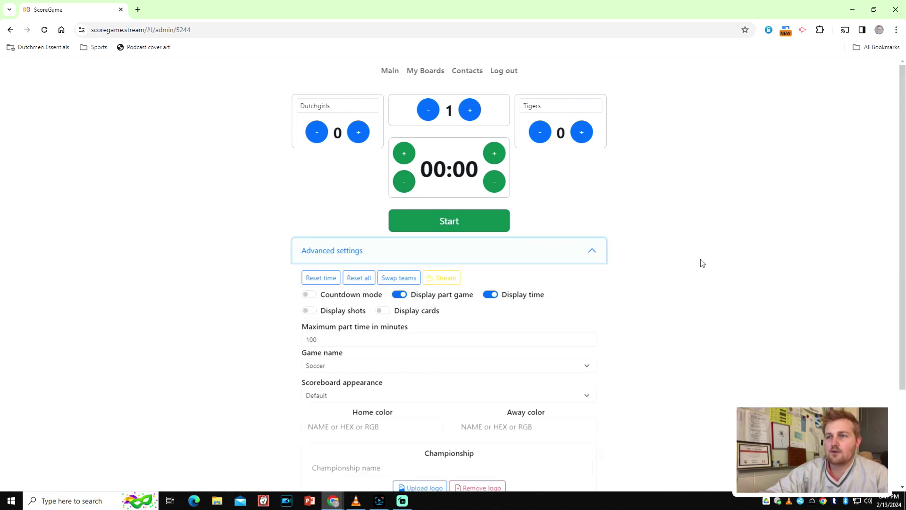
- Upload a home team logo from the Desktop LOGOS folder
{"action": "scroll", "coordinate": [702, 263], "scroll_direction": "down", "scroll_amount": 2}
{"action": "scroll", "coordinate": [658, 264], "scroll_direction": "down", "scroll_amount": 1}
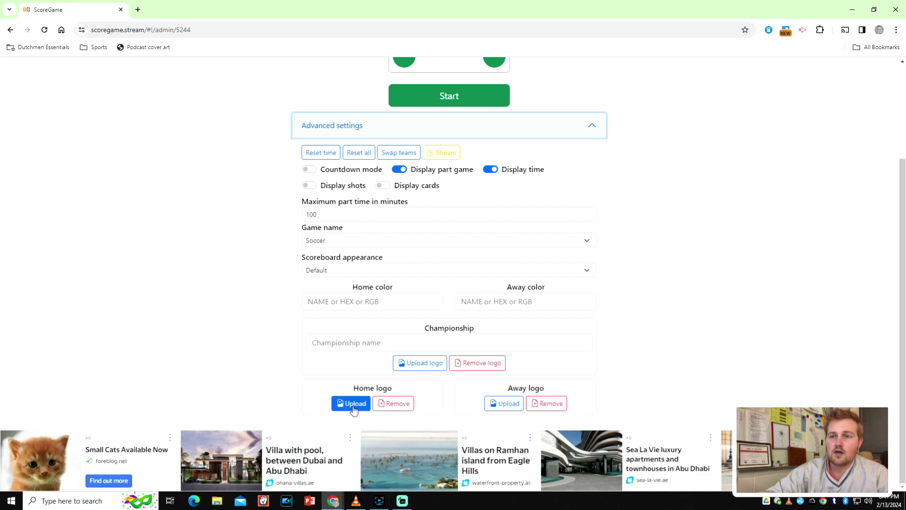
{"action": "left_click", "coordinate": [354, 406]}
{"action": "left_click", "coordinate": [47, 81]}
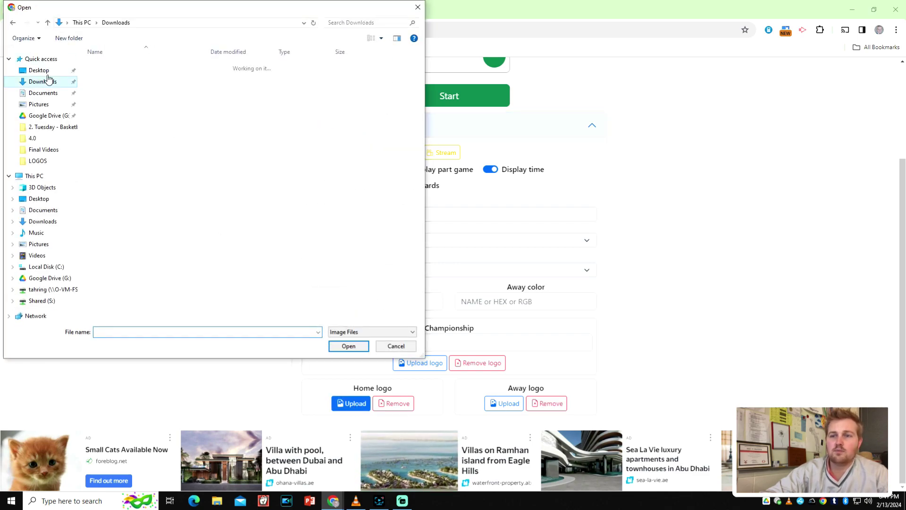
{"action": "left_click", "coordinate": [49, 73]}
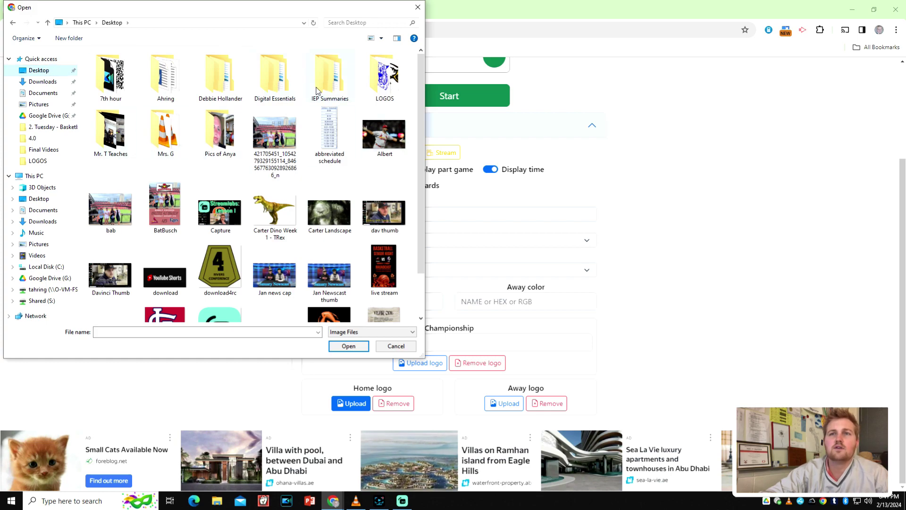
{"action": "double_click", "coordinate": [373, 81]}
{"action": "double_click", "coordinate": [333, 76]}
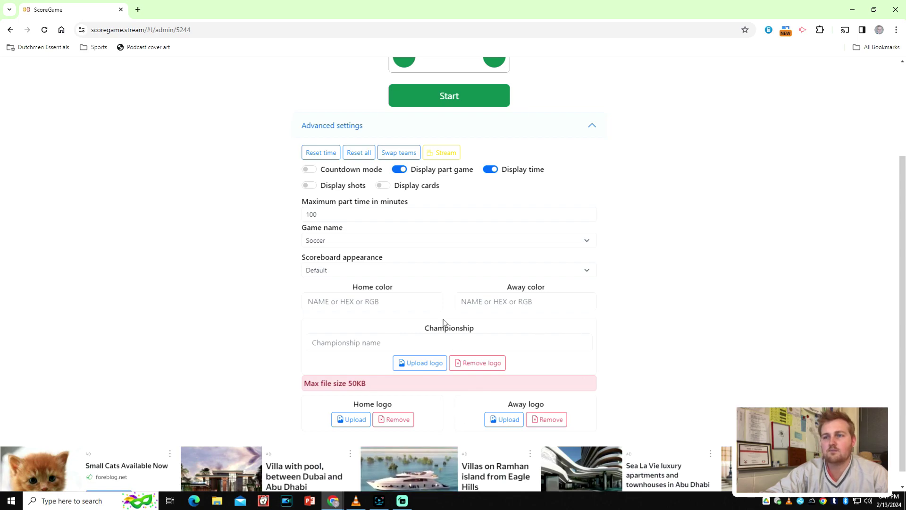
- Set the home team colour to Orange and the away team colour to Yellow
{"action": "left_click", "coordinate": [332, 306]}
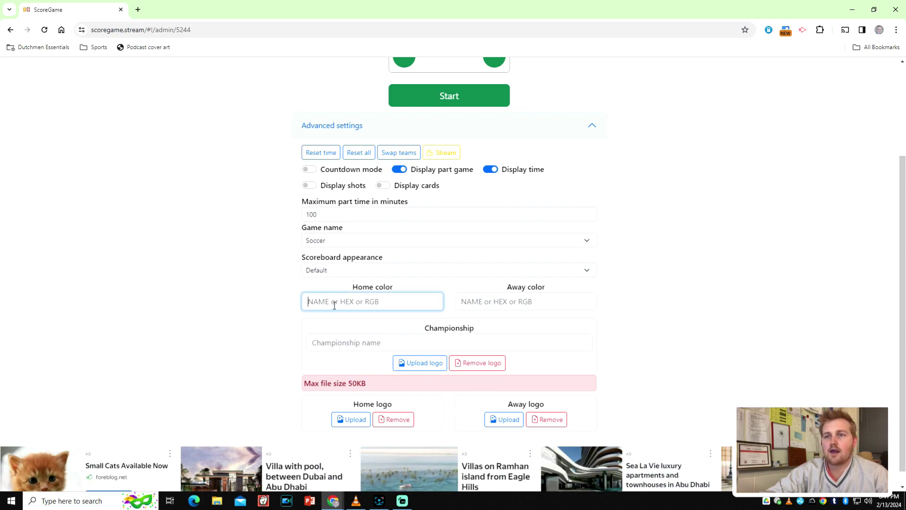
{"action": "type", "text": "Orange"}
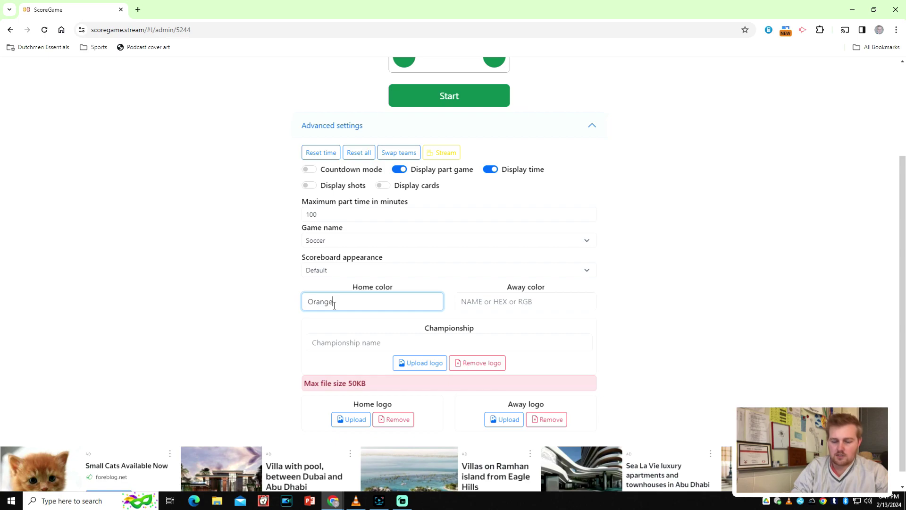
{"action": "left_click", "coordinate": [495, 304]}
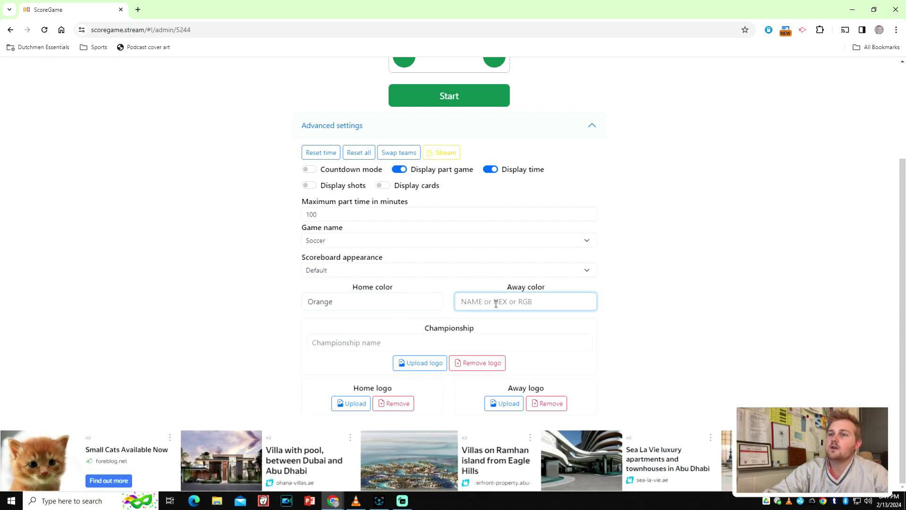
{"action": "type", "text": "Yellow"}
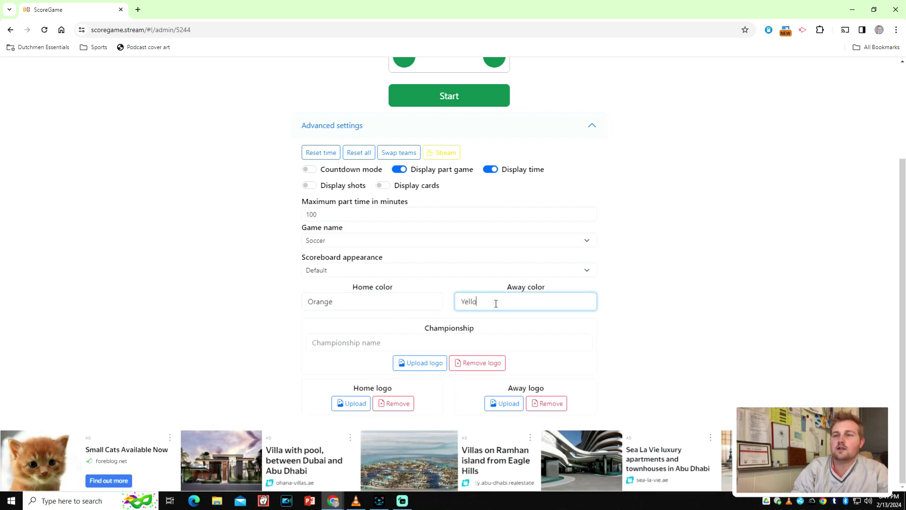
- Rename the away team from Tigers to Eagles
{"action": "scroll", "coordinate": [706, 219], "scroll_direction": "up", "scroll_amount": 3}
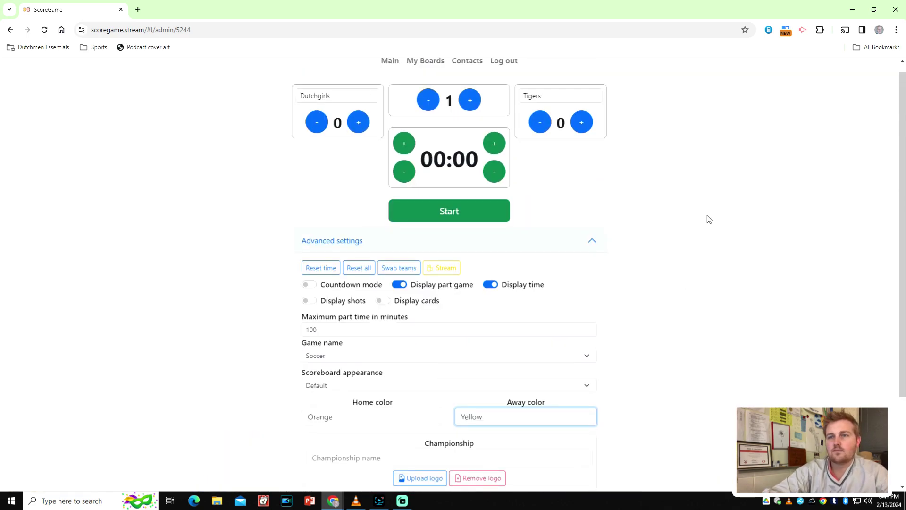
{"action": "left_click", "coordinate": [533, 106]}
{"action": "type", "text": "E"}
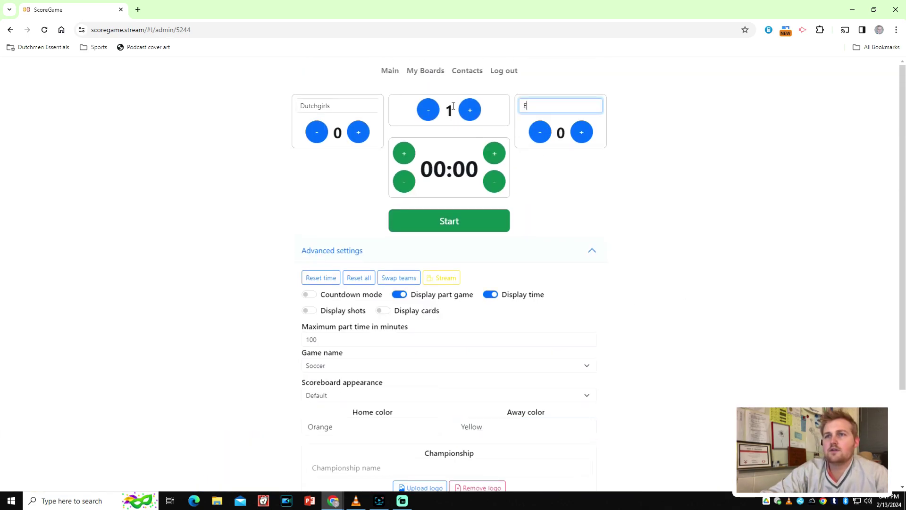
{"action": "type", "text": "agles"}
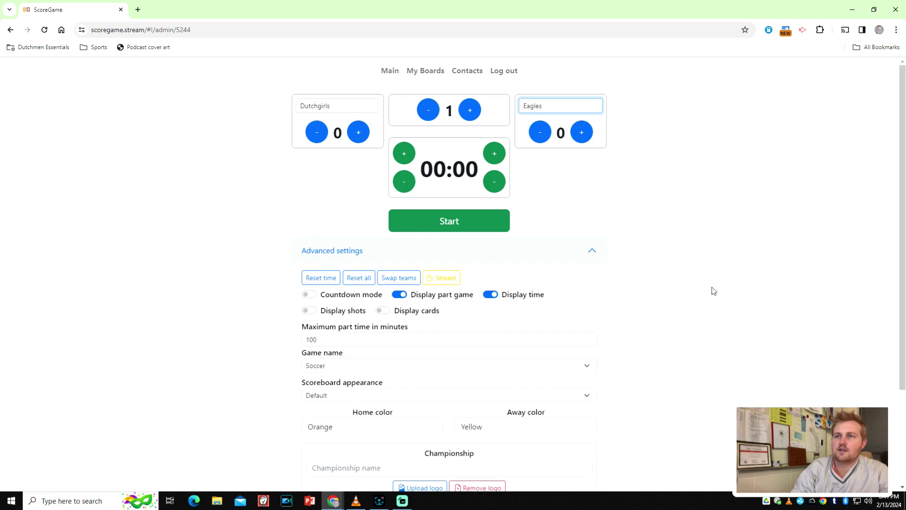
{"action": "left_click", "coordinate": [704, 293]}
- Start the game clock and then stop it
{"action": "scroll", "coordinate": [592, 180], "scroll_direction": "down", "scroll_amount": 1}
{"action": "scroll", "coordinate": [607, 184], "scroll_direction": "down", "scroll_amount": 1}
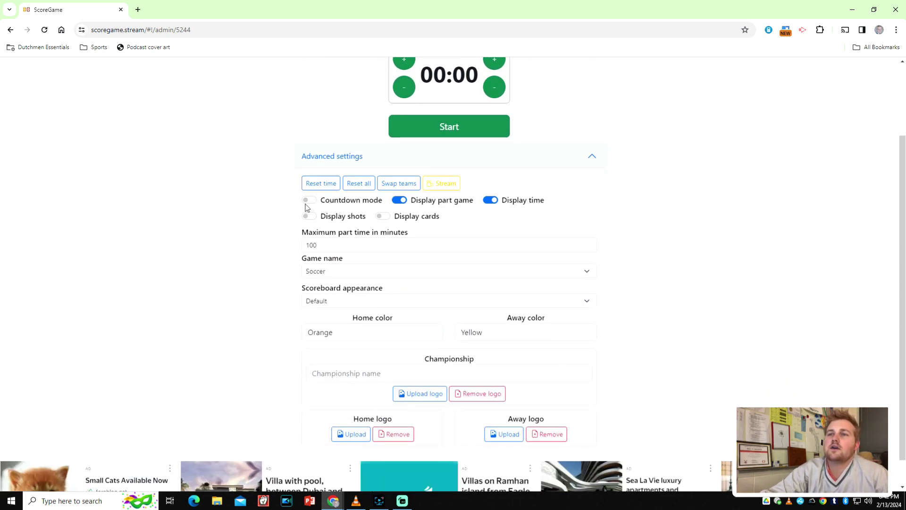
{"action": "scroll", "coordinate": [333, 208], "scroll_direction": "up", "scroll_amount": 2}
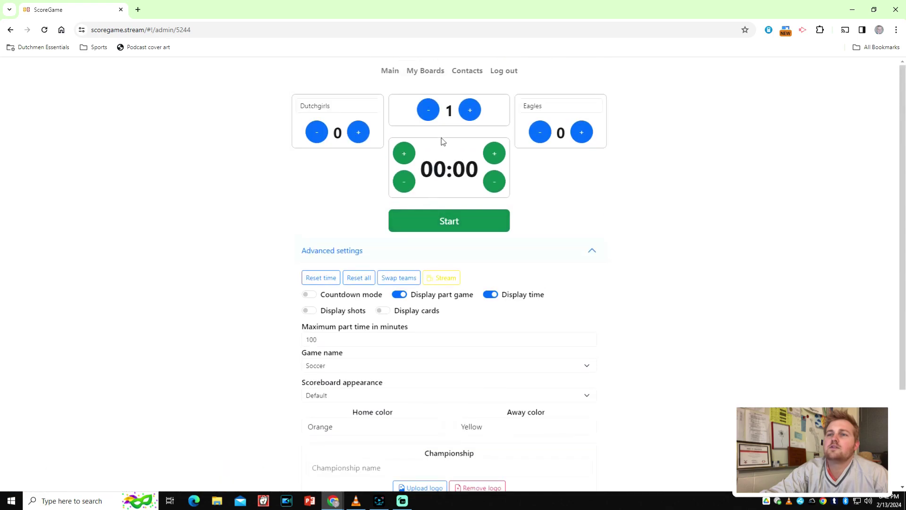
{"action": "left_click", "coordinate": [445, 229]}
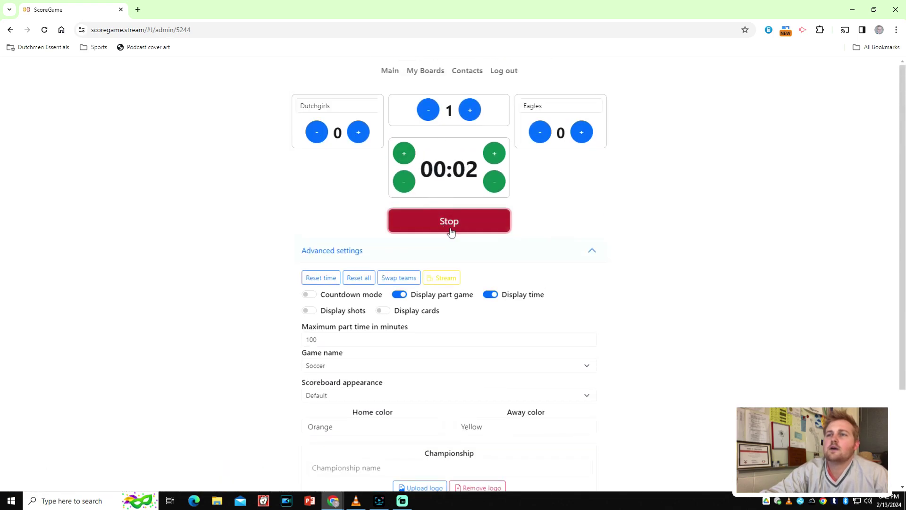
{"action": "left_click", "coordinate": [451, 231]}
- Switch the clock to count down and take several minutes off it
{"action": "left_click", "coordinate": [310, 294]}
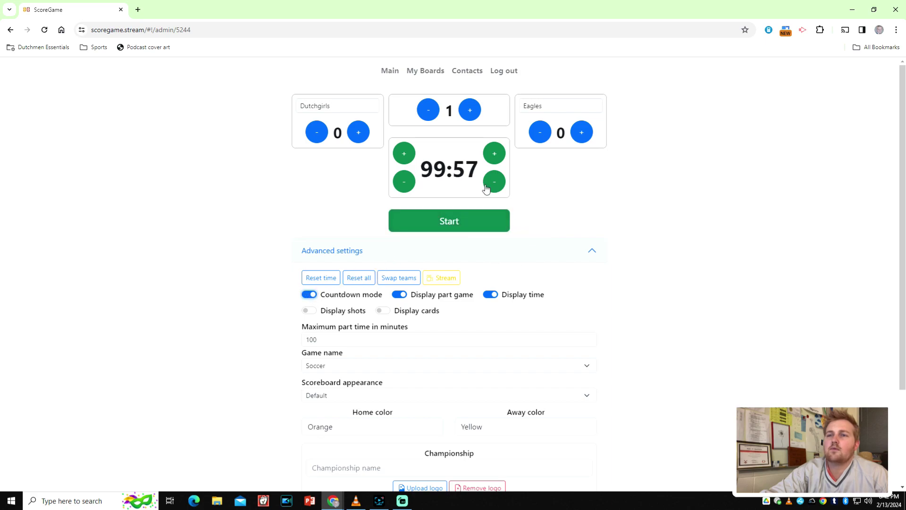
{"action": "left_click", "coordinate": [404, 188]}
{"action": "left_click", "coordinate": [404, 189]}
{"action": "left_click", "coordinate": [405, 189]}
{"action": "left_click", "coordinate": [404, 188]}
{"action": "left_click", "coordinate": [404, 188]}
{"action": "left_click", "coordinate": [405, 189]}
{"action": "left_click", "coordinate": [405, 189]}
{"action": "left_click", "coordinate": [404, 189]}
{"action": "left_click", "coordinate": [405, 189]}
{"action": "left_click", "coordinate": [405, 189]}
{"action": "left_click", "coordinate": [405, 189]}
{"action": "left_click_drag", "start_coordinate": [445, 183], "coordinate": [426, 187]}
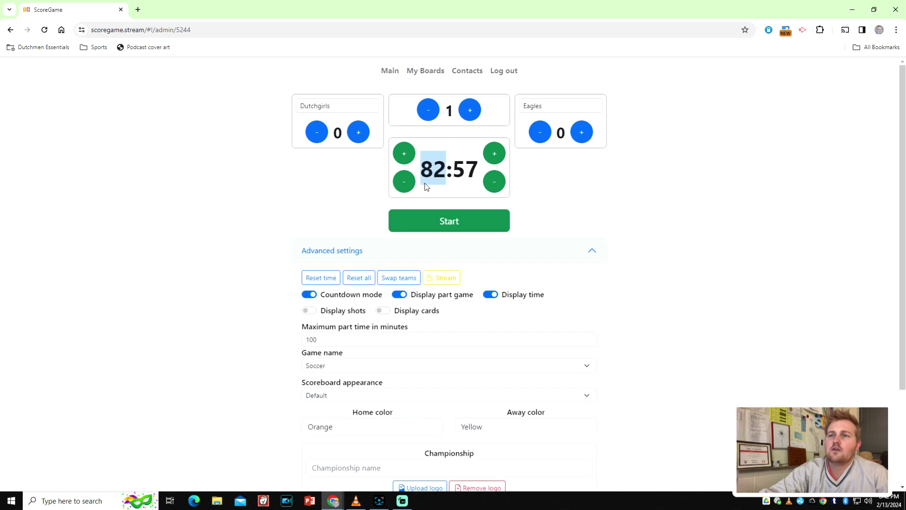
{"action": "left_click", "coordinate": [406, 184]}
{"action": "left_click", "coordinate": [406, 184]}
{"action": "left_click", "coordinate": [405, 184]}
{"action": "left_click", "coordinate": [406, 184]}
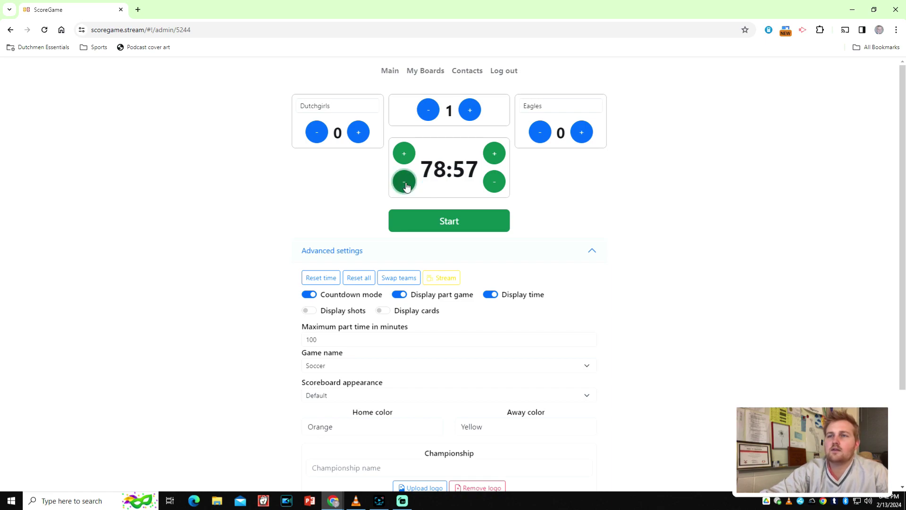
{"action": "left_click", "coordinate": [406, 184]}
{"action": "left_click", "coordinate": [405, 184]}
{"action": "left_click", "coordinate": [405, 184]}
- Change the maximum part time from 100 to 8 minutes
{"action": "left_click", "coordinate": [405, 184]}
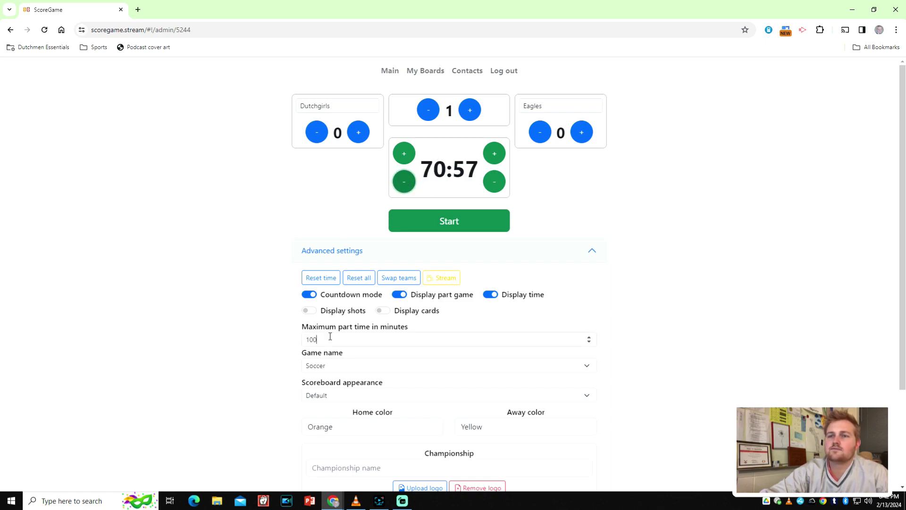
{"action": "left_click_drag", "start_coordinate": [325, 339], "coordinate": [300, 339]}
{"action": "type", "text": "8"}
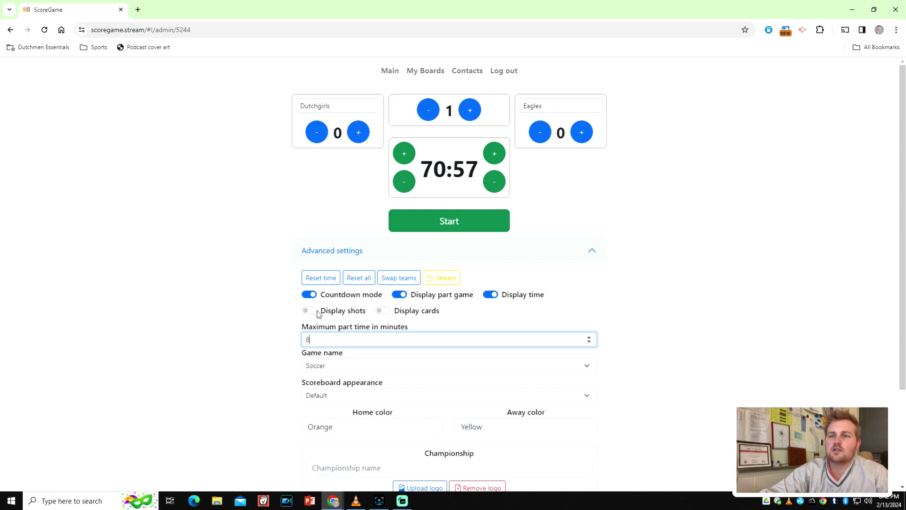
{"action": "left_click", "coordinate": [686, 293]}
- Lower the game clock minutes repeatedly until it drops below eight minutes
{"action": "left_click", "coordinate": [409, 185]}
{"action": "left_click", "coordinate": [409, 185]}
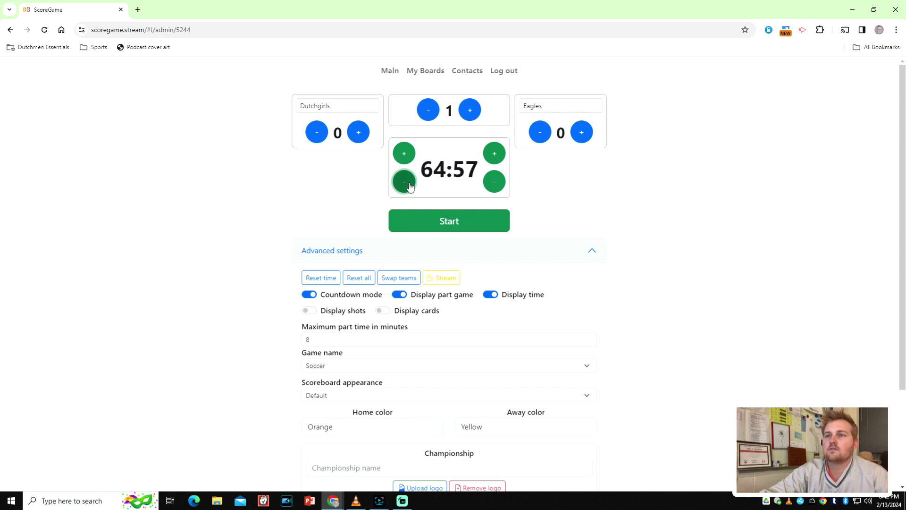
{"action": "left_click", "coordinate": [409, 185]}
{"action": "left_click", "coordinate": [408, 185]}
{"action": "left_click", "coordinate": [409, 185]}
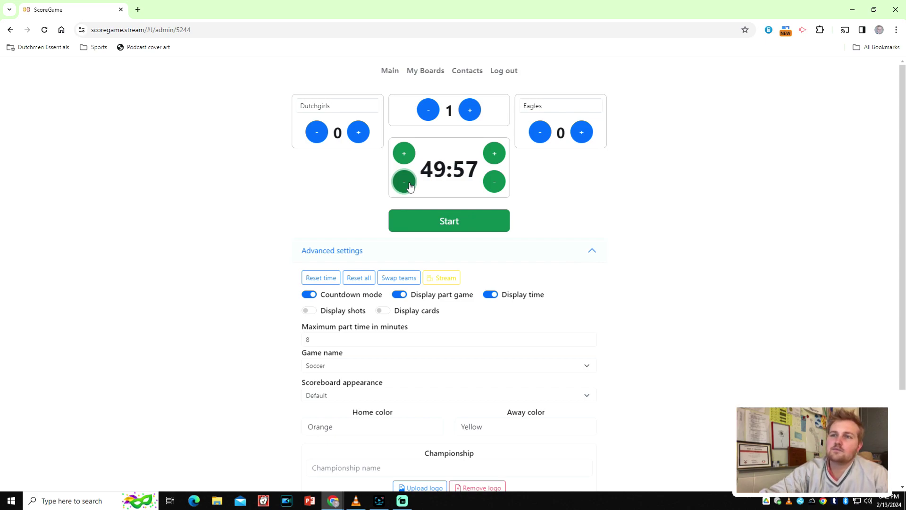
{"action": "left_click", "coordinate": [408, 185]}
{"action": "left_click", "coordinate": [404, 182]}
{"action": "left_click", "coordinate": [404, 181]}
{"action": "left_click", "coordinate": [404, 181]}
{"action": "left_click", "coordinate": [404, 182]}
{"action": "double_click", "coordinate": [404, 182]}
{"action": "double_click", "coordinate": [404, 182]}
{"action": "left_click", "coordinate": [404, 182]}
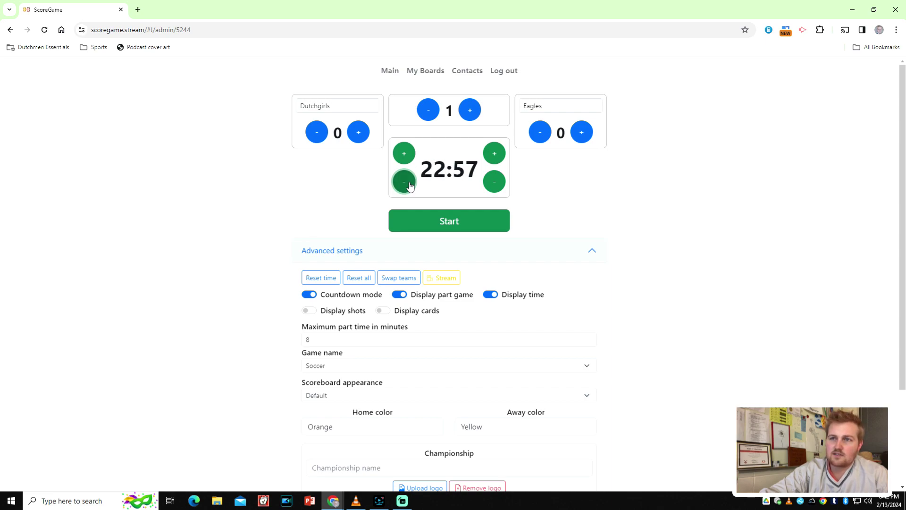
{"action": "double_click", "coordinate": [405, 182]}
{"action": "left_click", "coordinate": [404, 182]}
{"action": "double_click", "coordinate": [405, 182]}
{"action": "left_click", "coordinate": [405, 182]}
{"action": "triple_click", "coordinate": [405, 181]}
{"action": "triple_click", "coordinate": [404, 182]}
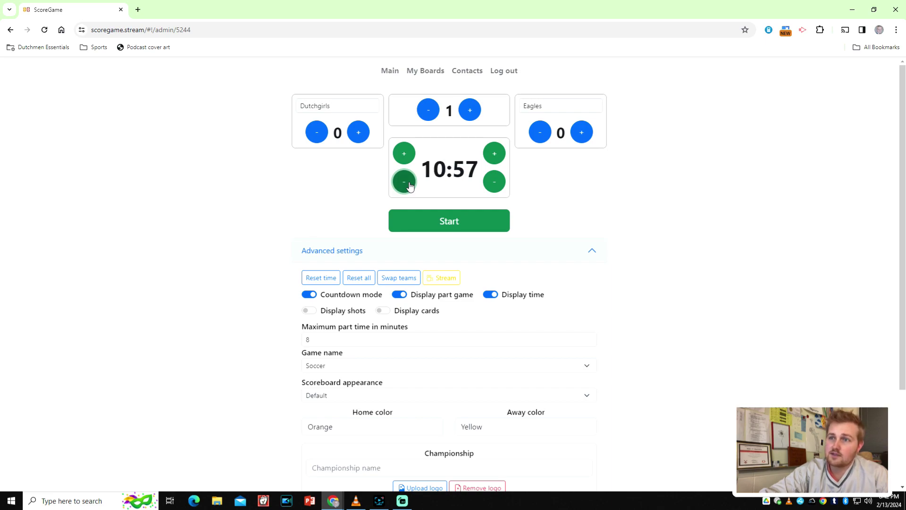
{"action": "triple_click", "coordinate": [404, 182]}
{"action": "double_click", "coordinate": [405, 182]}
- Add minutes and seconds back so the clock reads 08:00, then test and remove a Dutchgirls goal
{"action": "left_click", "coordinate": [404, 154]}
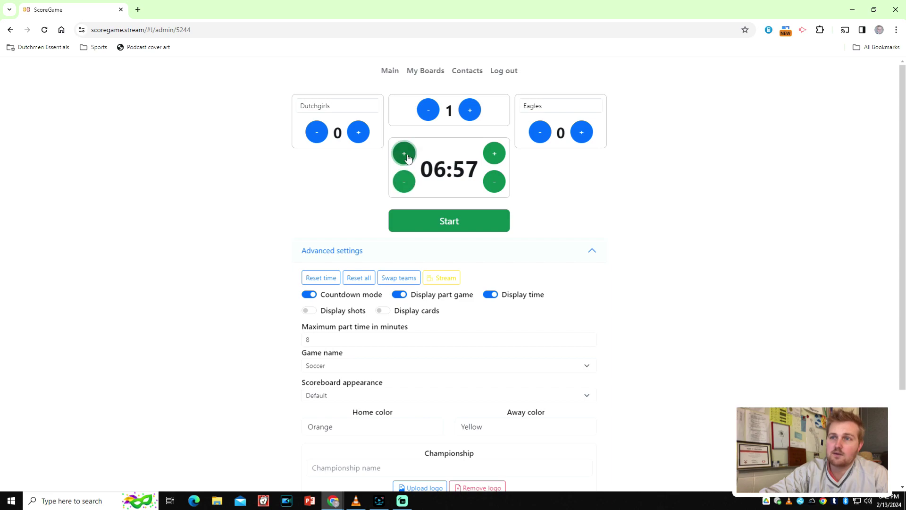
{"action": "left_click", "coordinate": [404, 153]}
{"action": "double_click", "coordinate": [491, 152]}
{"action": "left_click", "coordinate": [491, 152]}
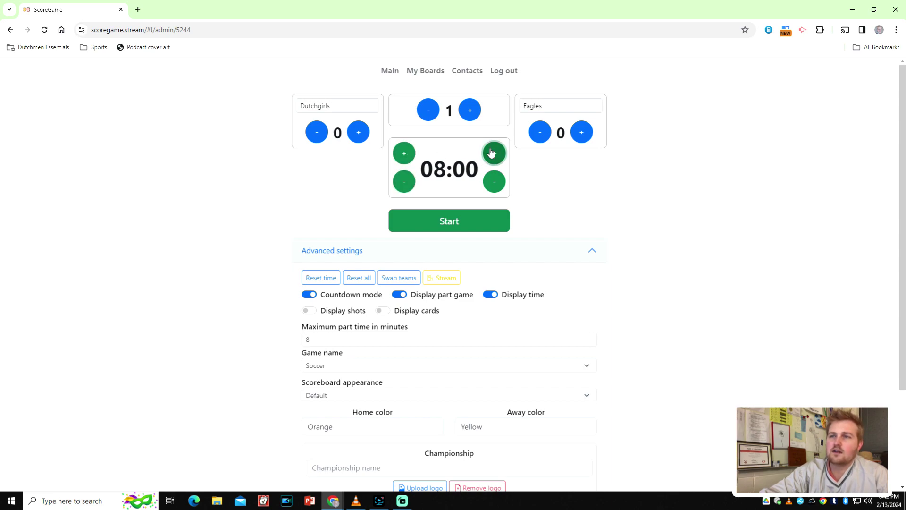
{"action": "left_click", "coordinate": [358, 132]}
{"action": "double_click", "coordinate": [357, 132]}
{"action": "double_click", "coordinate": [318, 131]}
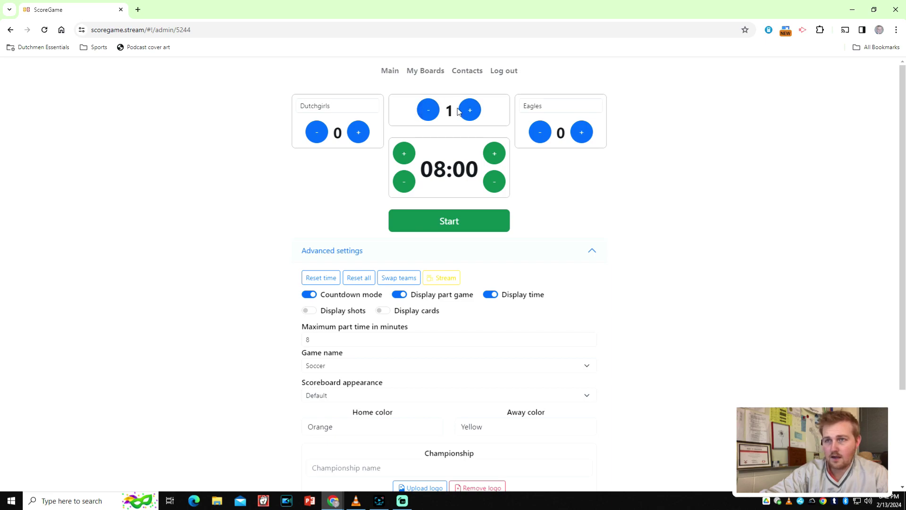
{"action": "scroll", "coordinate": [705, 288], "scroll_direction": "down", "scroll_amount": 1}
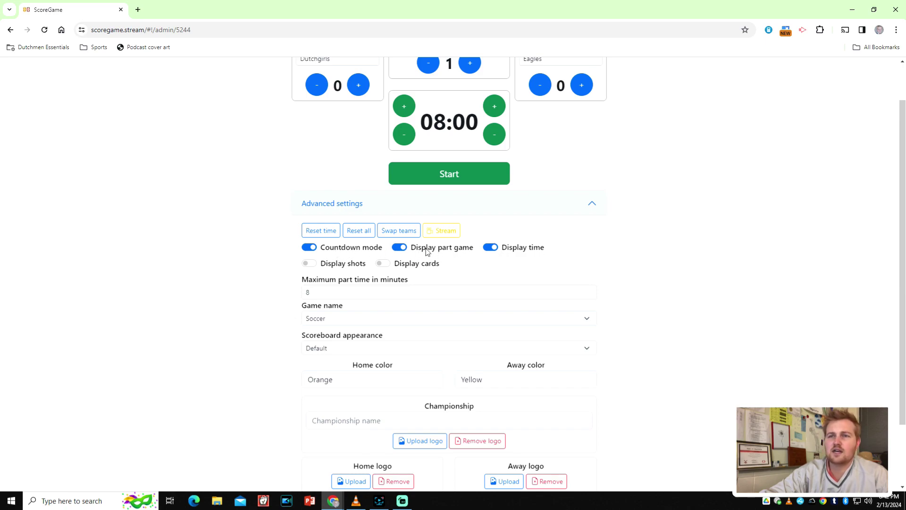
{"action": "left_click", "coordinate": [313, 265]}
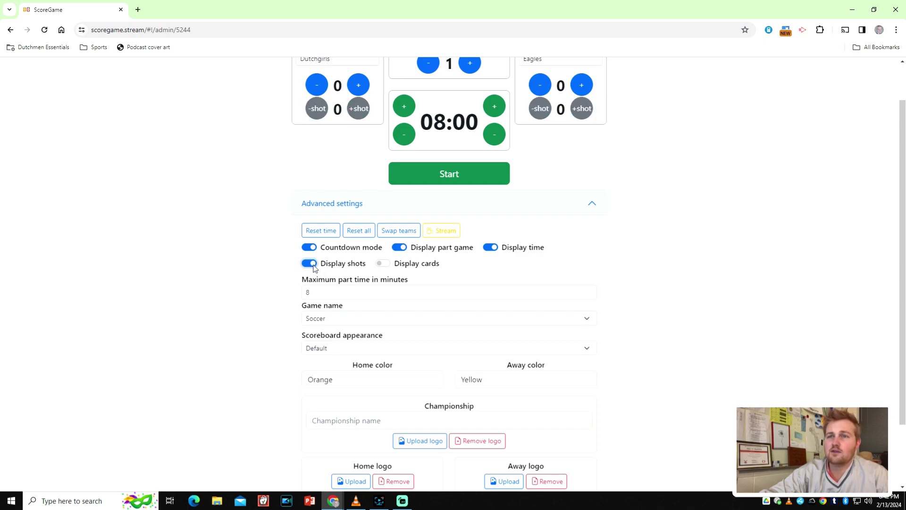
{"action": "left_click", "coordinate": [315, 267]}
{"action": "left_click", "coordinate": [382, 264]}
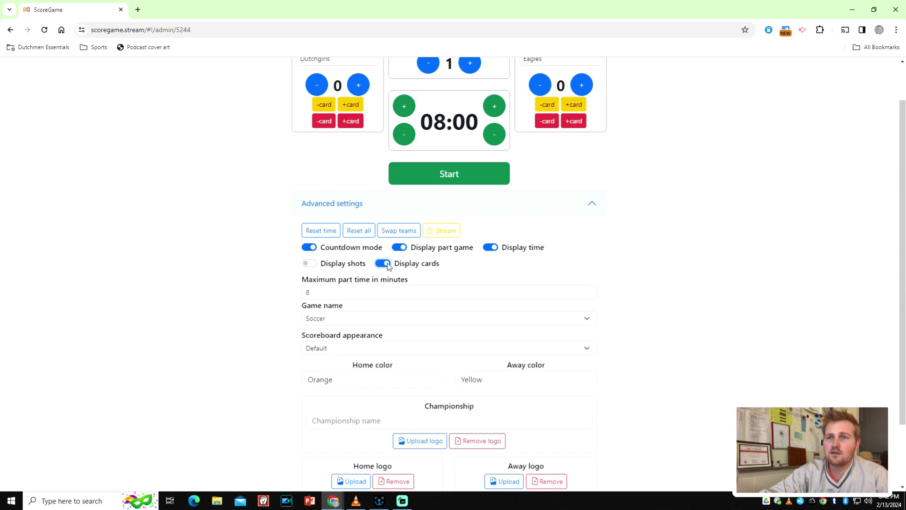
{"action": "left_click", "coordinate": [387, 265]}
{"action": "left_click", "coordinate": [387, 265]}
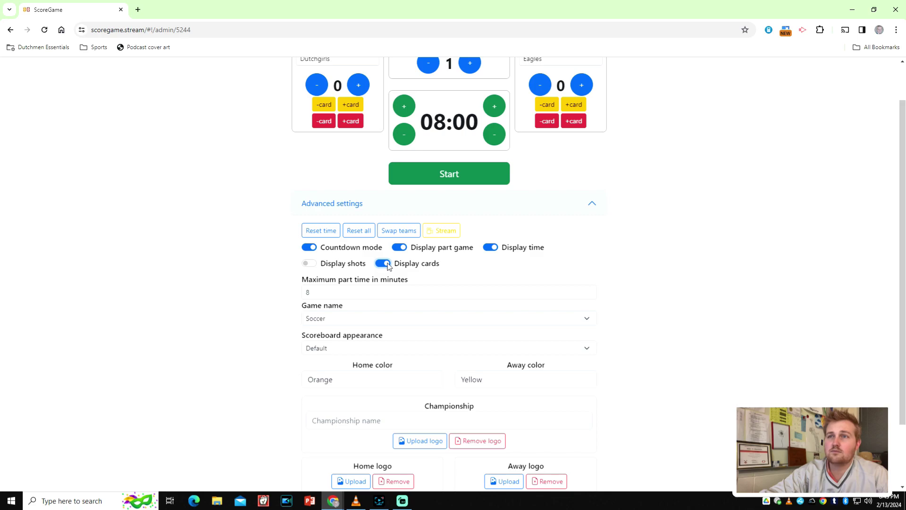
{"action": "left_click", "coordinate": [383, 264]}
{"action": "scroll", "coordinate": [676, 257], "scroll_direction": "up", "scroll_amount": 1}
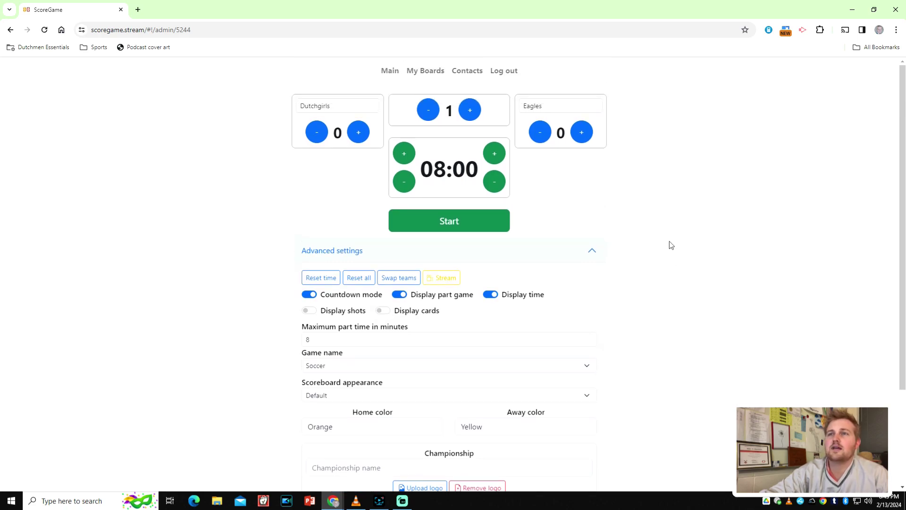
{"action": "scroll", "coordinate": [671, 244], "scroll_direction": "down", "scroll_amount": 3}
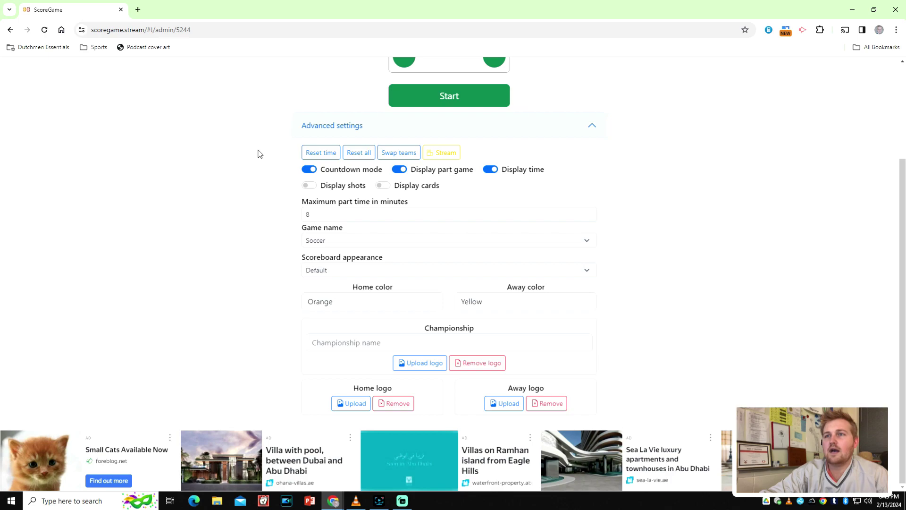
- Open the broadcast/5244 view in a new tab and copy its address
{"action": "left_click", "coordinate": [442, 153]}
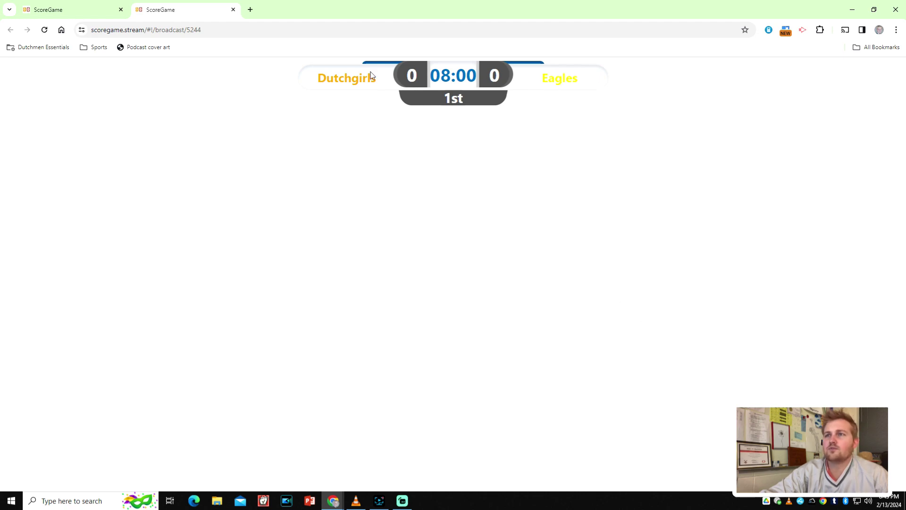
{"action": "left_click", "coordinate": [141, 31]}
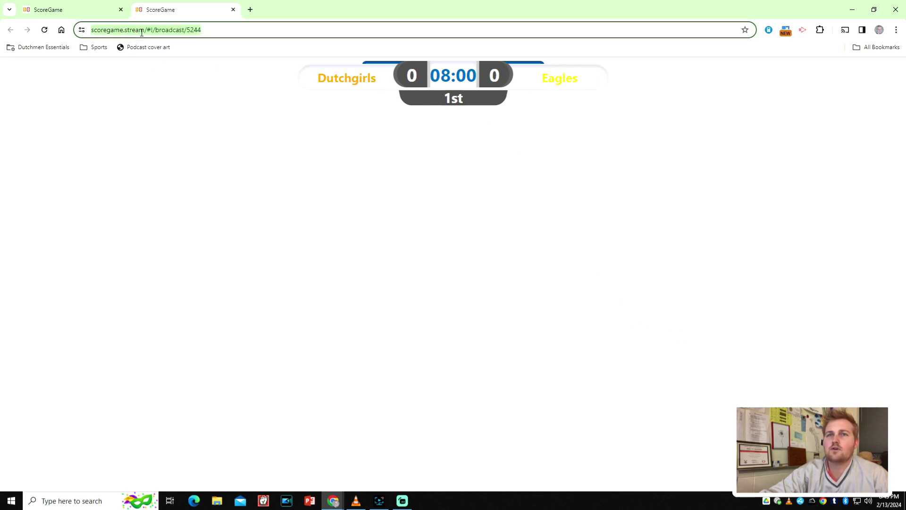
{"action": "right_click", "coordinate": [144, 32]}
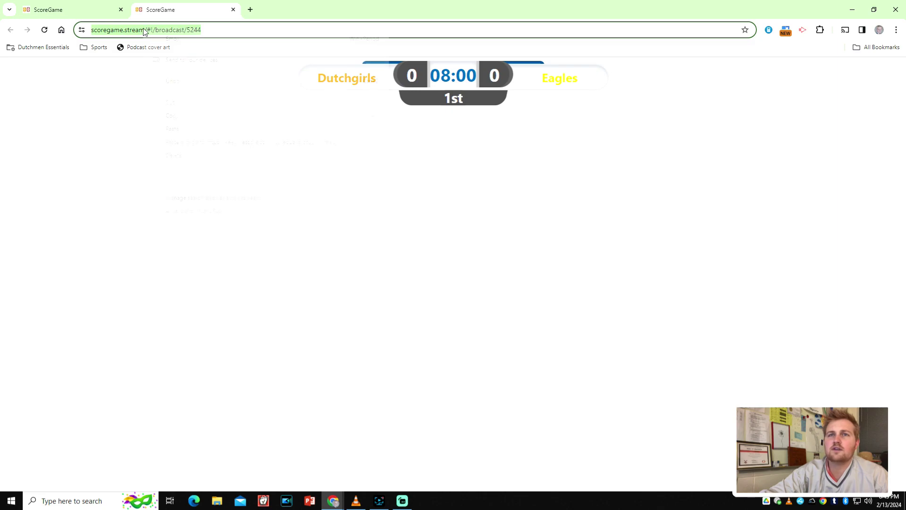
{"action": "left_click", "coordinate": [180, 115]}
{"action": "left_click", "coordinate": [402, 501]}
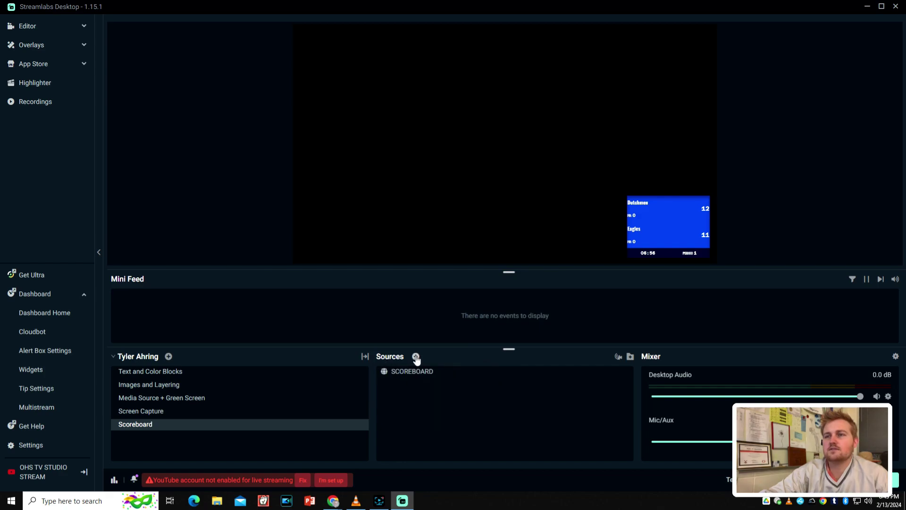
- Add a separate new Browser Source named Scoreboard 2 rather than reusing SCOREBOARD
{"action": "left_click", "coordinate": [415, 356]}
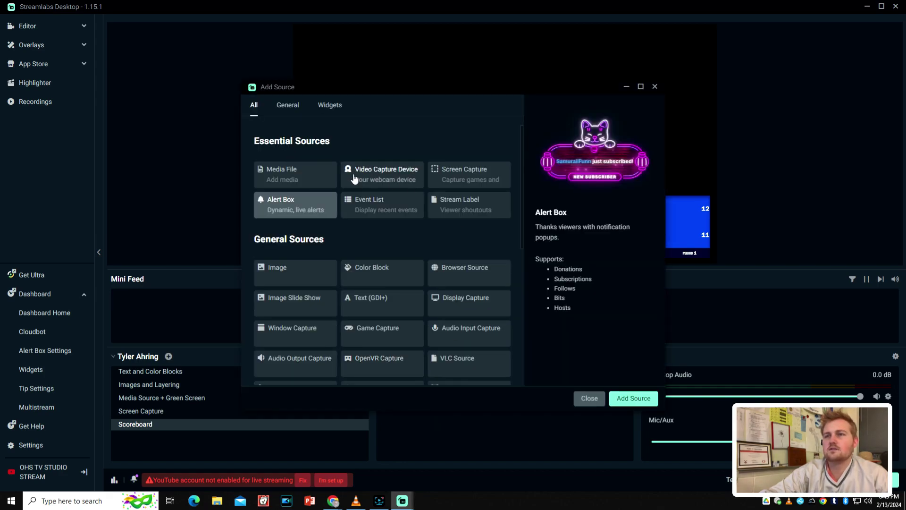
{"action": "left_click", "coordinate": [465, 271]}
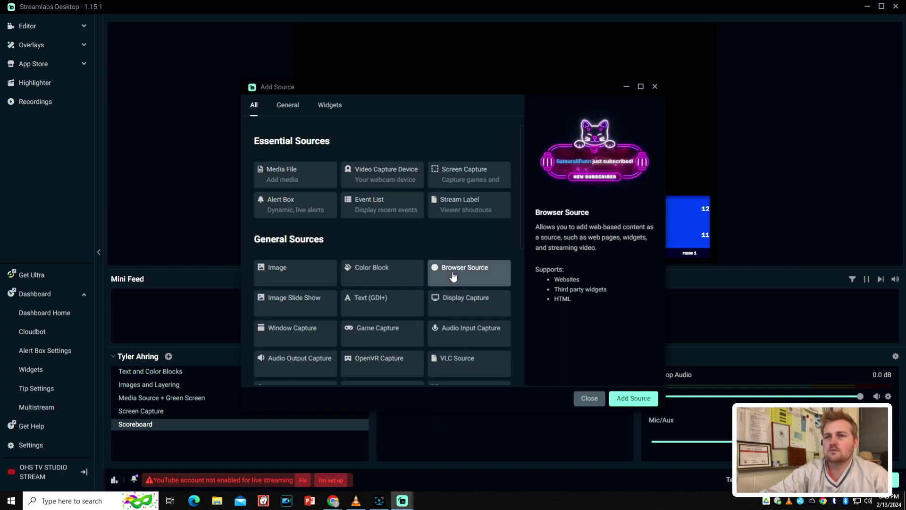
{"action": "left_click", "coordinate": [632, 401]}
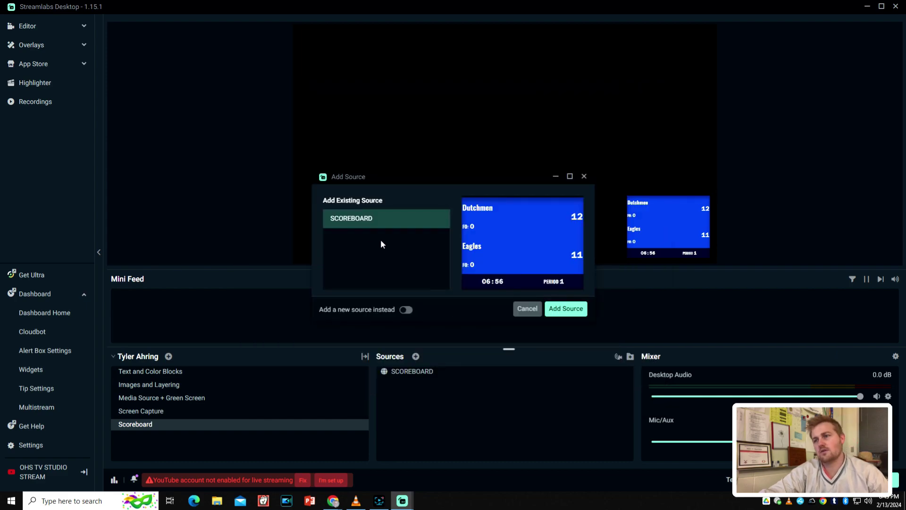
{"action": "left_click", "coordinate": [406, 310]}
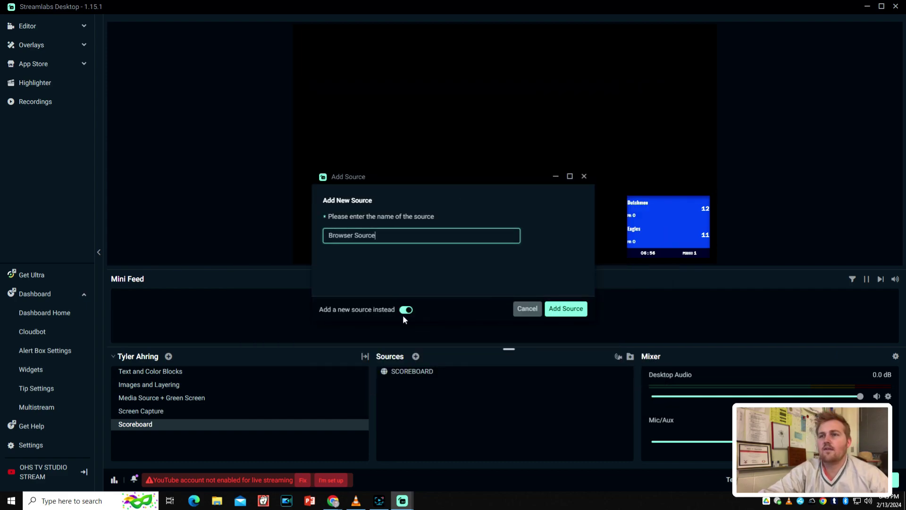
{"action": "left_click", "coordinate": [406, 310]}
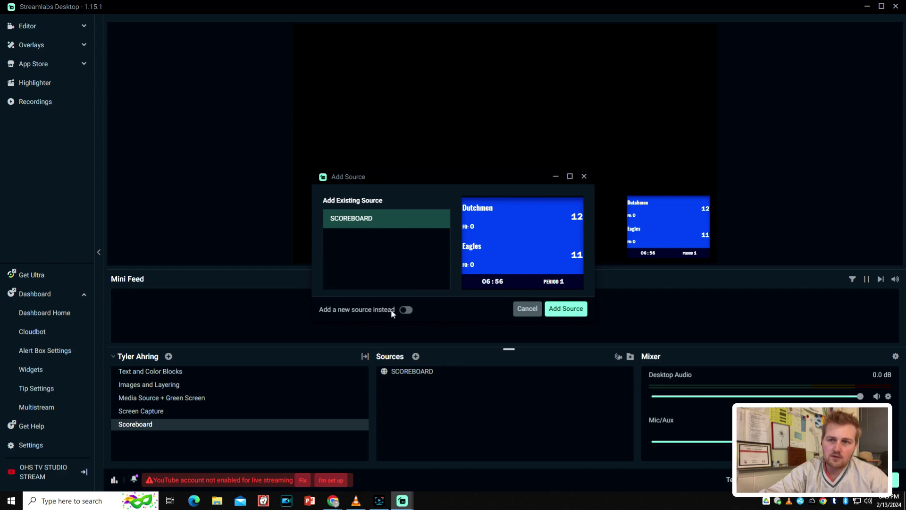
{"action": "left_click", "coordinate": [406, 310]}
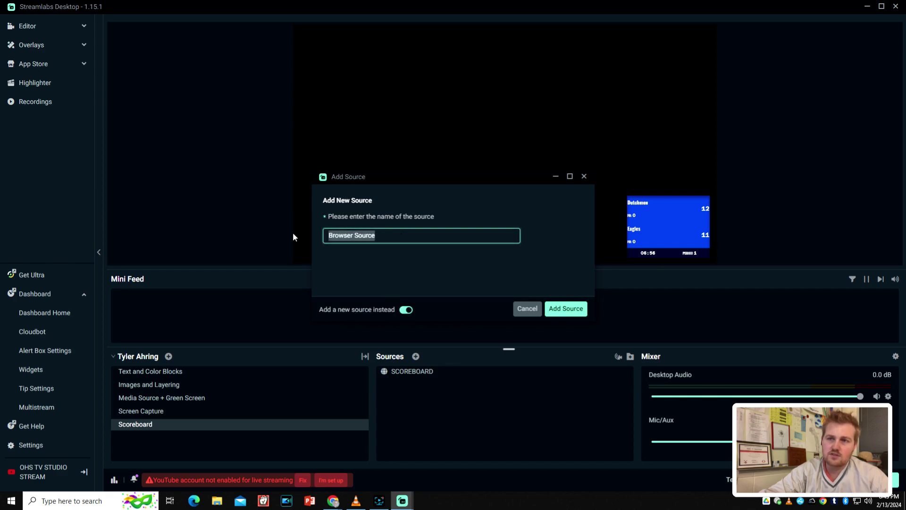
{"action": "type", "text": "Scoreboa"}
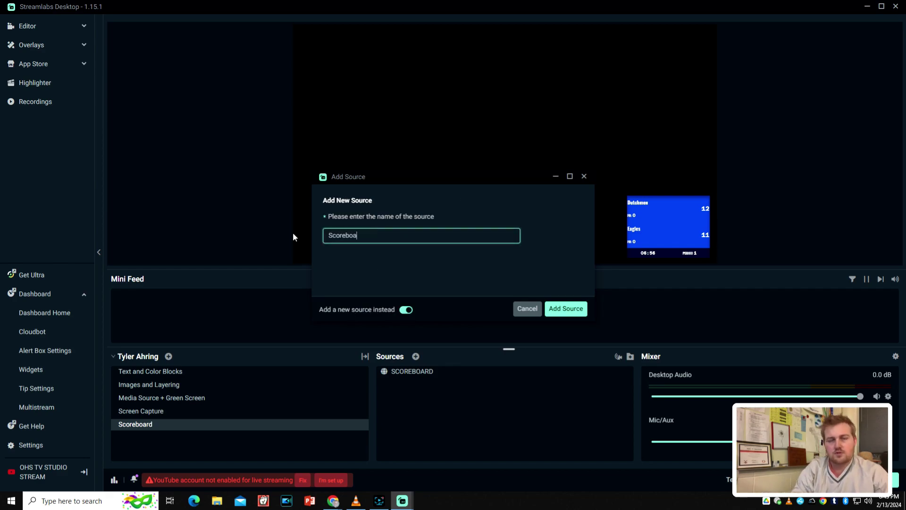
{"action": "type", "text": "rd 2"}
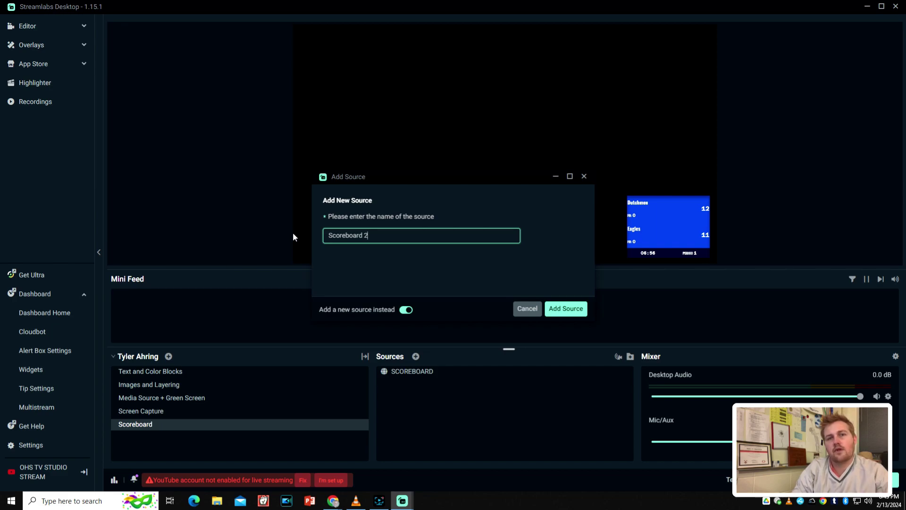
{"action": "left_click", "coordinate": [572, 308]}
- Set the Scoreboard 2 URL to the pasted ScoreGame broadcast address and close settings
{"action": "triple_click", "coordinate": [543, 206]}
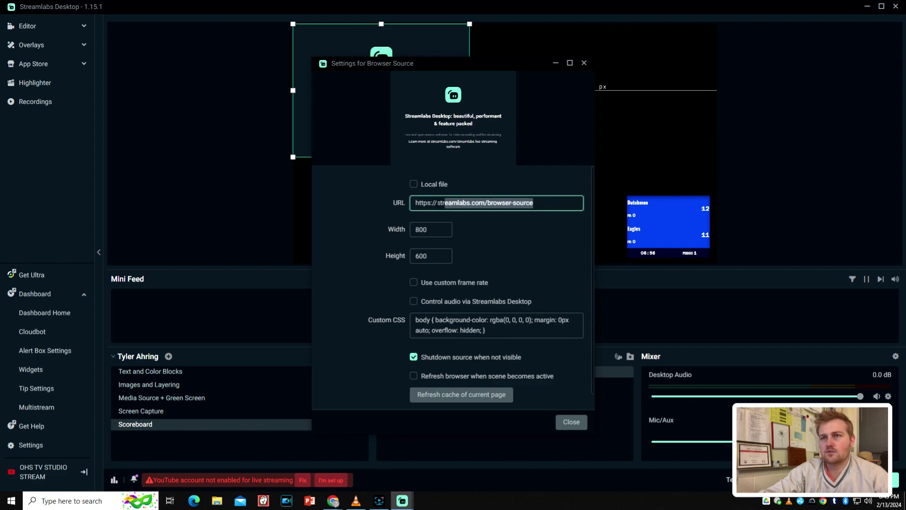
{"action": "key", "text": "ctrl+v"}
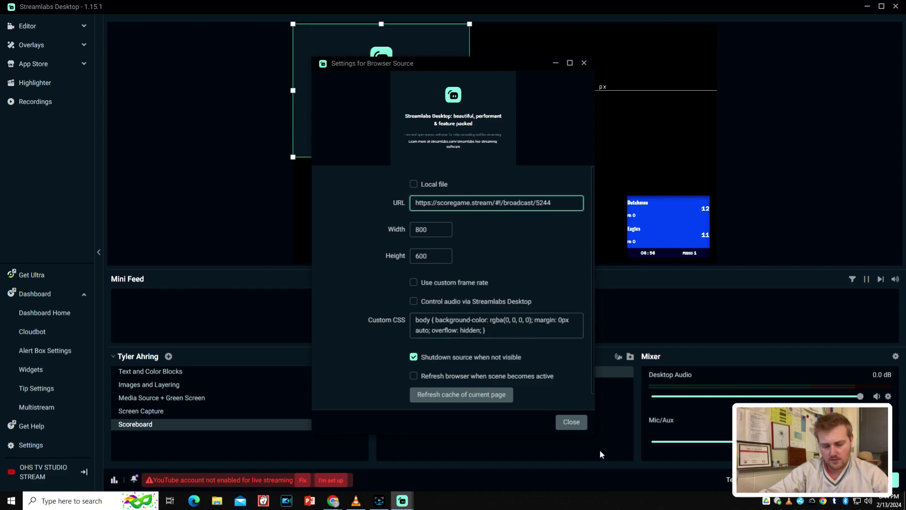
{"action": "left_click", "coordinate": [571, 422]}
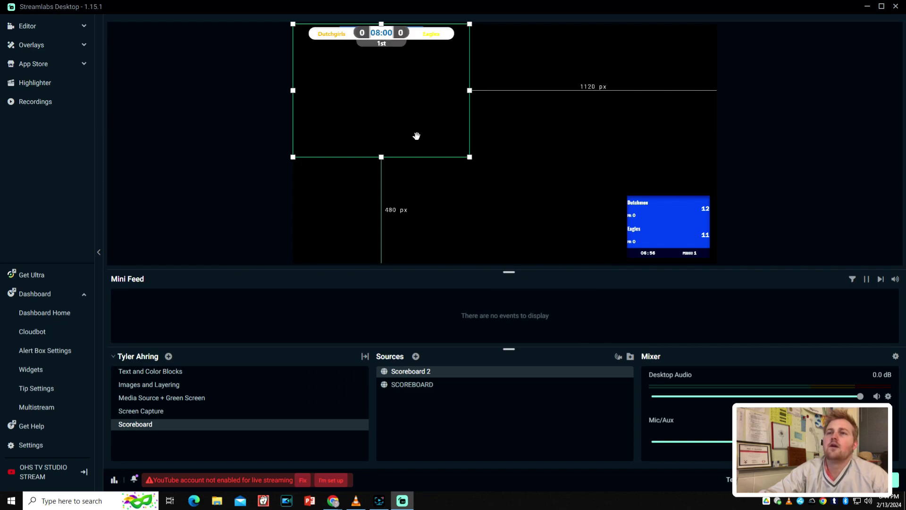
- Enlarge the Dutchgirls vs Eagles bar and centre it along the top of the scene
{"action": "left_click_drag", "start_coordinate": [417, 133], "coordinate": [534, 140]}
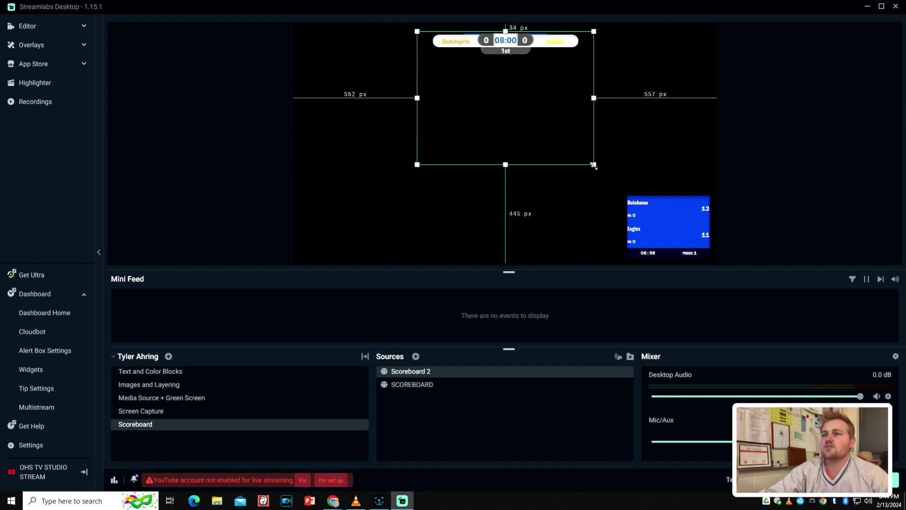
{"action": "left_click_drag", "start_coordinate": [594, 165], "coordinate": [661, 195]}
{"action": "left_click_drag", "start_coordinate": [562, 163], "coordinate": [536, 162]}
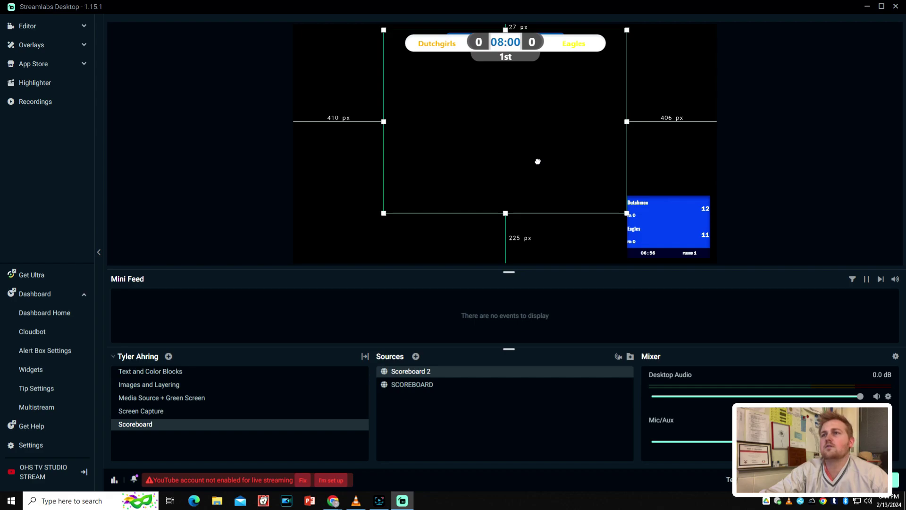
{"action": "left_click", "coordinate": [752, 126]}
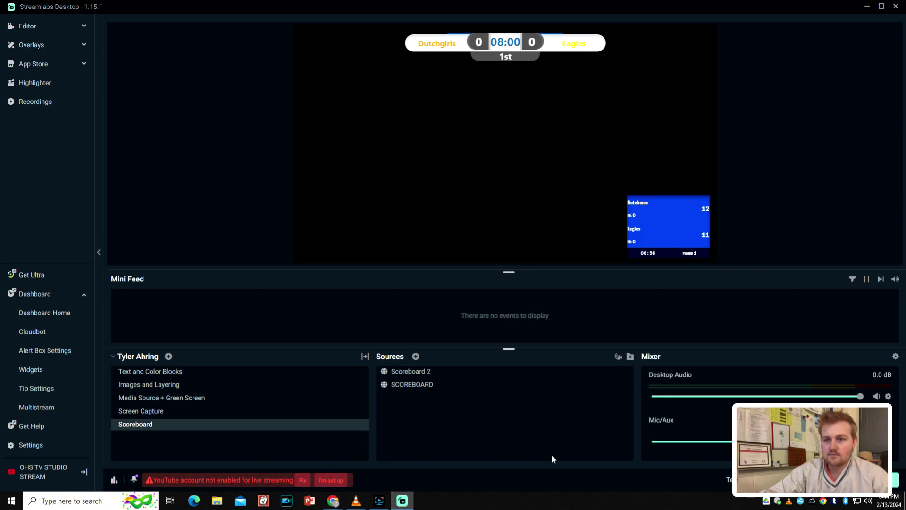
{"action": "mouse_move", "coordinate": [333, 500]}
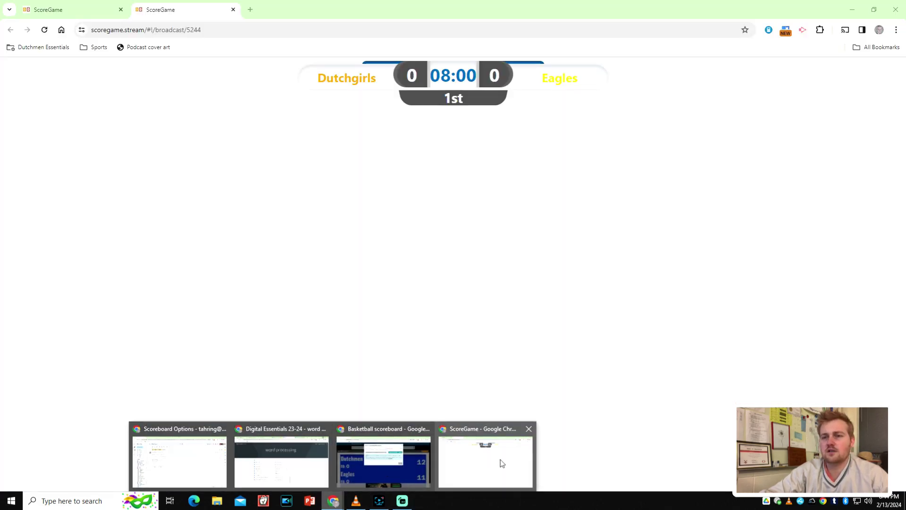
- Open the Dutchgirls-Eagles board's controls from My Boards in ScoreGame
{"action": "left_click", "coordinate": [500, 460]}
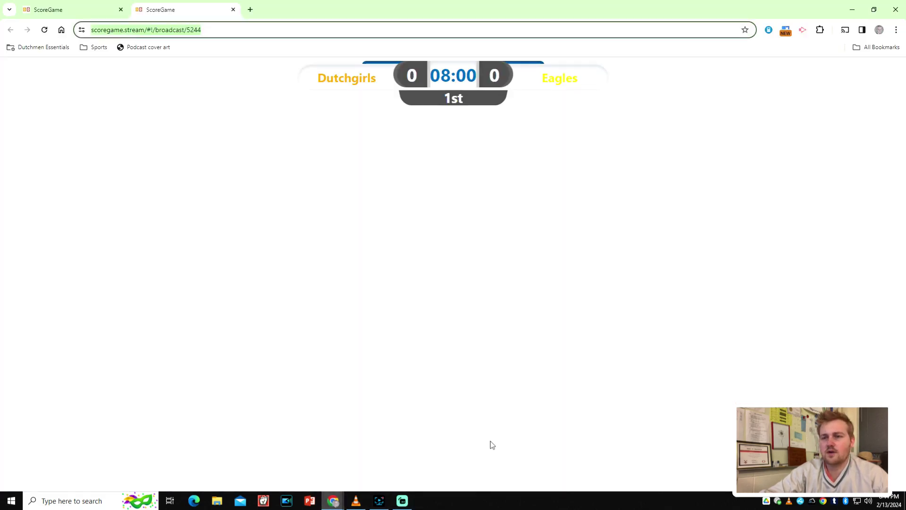
{"action": "left_click", "coordinate": [66, 9]}
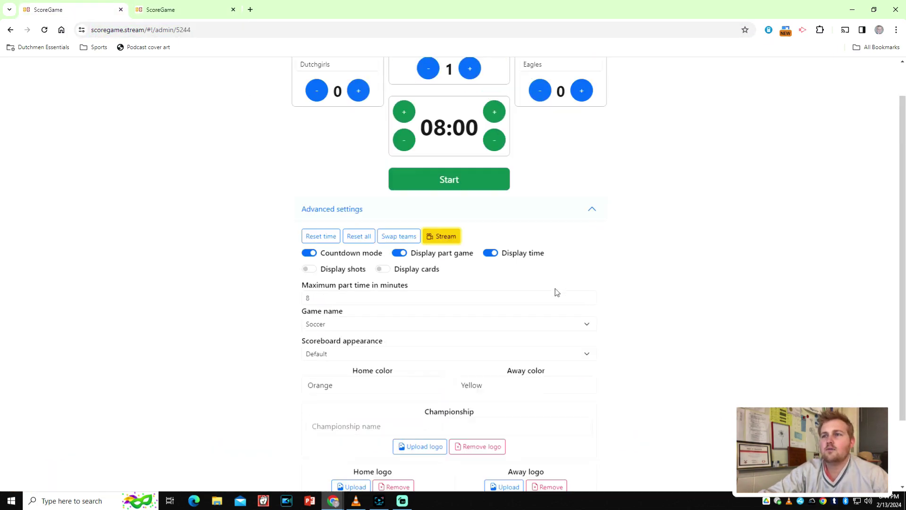
{"action": "left_click", "coordinate": [422, 71]}
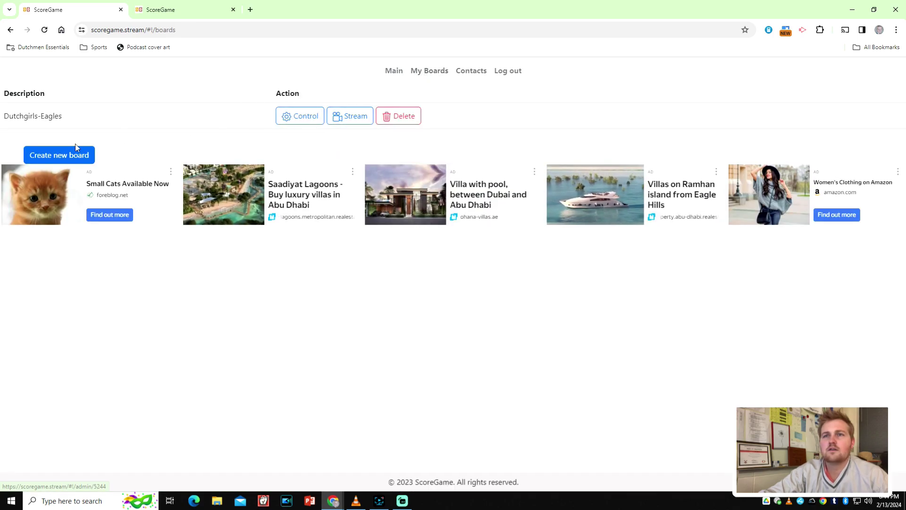
{"action": "left_click", "coordinate": [290, 121]}
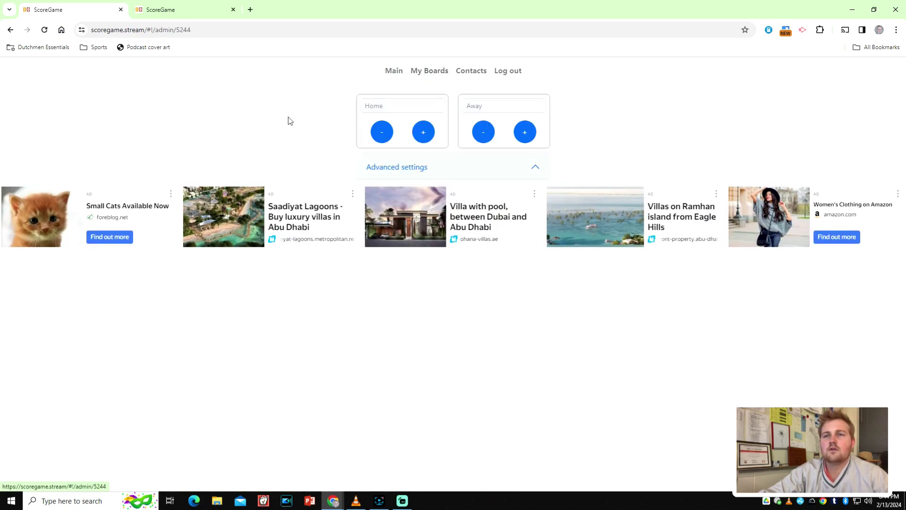
- Set Scoreboard appearance to Row under Advanced settings and open the broadcast view
{"action": "left_click", "coordinate": [393, 251]}
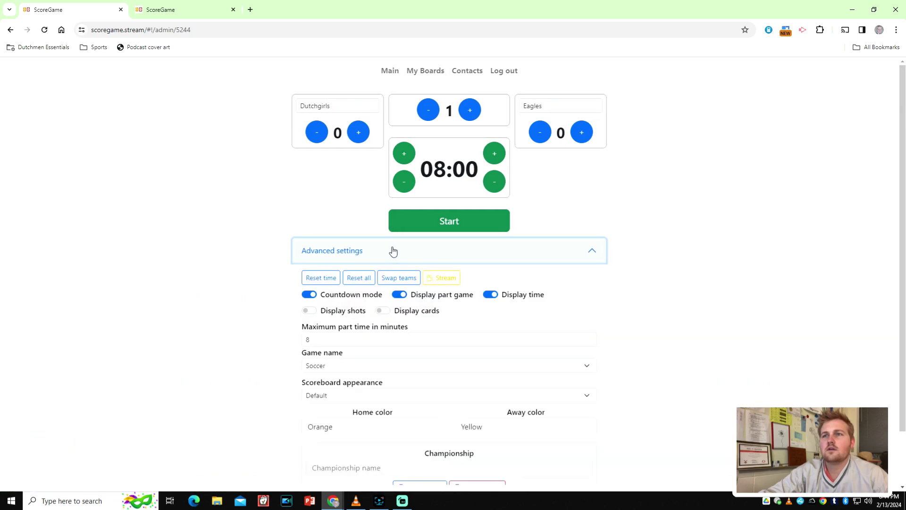
{"action": "scroll", "coordinate": [661, 250], "scroll_direction": "down", "scroll_amount": 2}
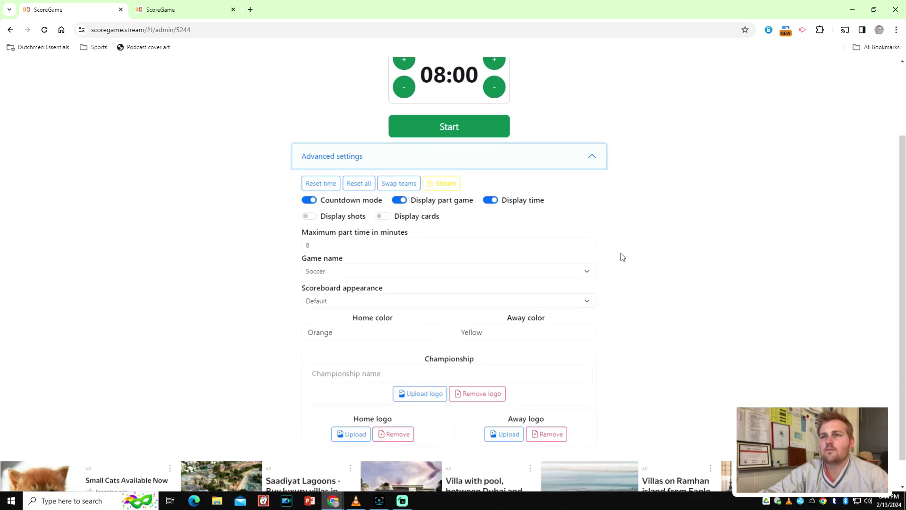
{"action": "scroll", "coordinate": [525, 253], "scroll_direction": "down", "scroll_amount": 1}
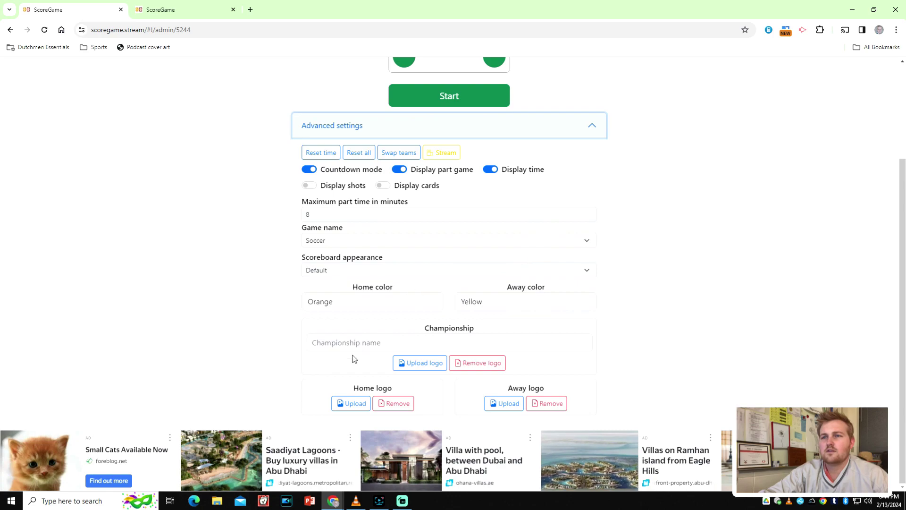
{"action": "left_click", "coordinate": [336, 269]}
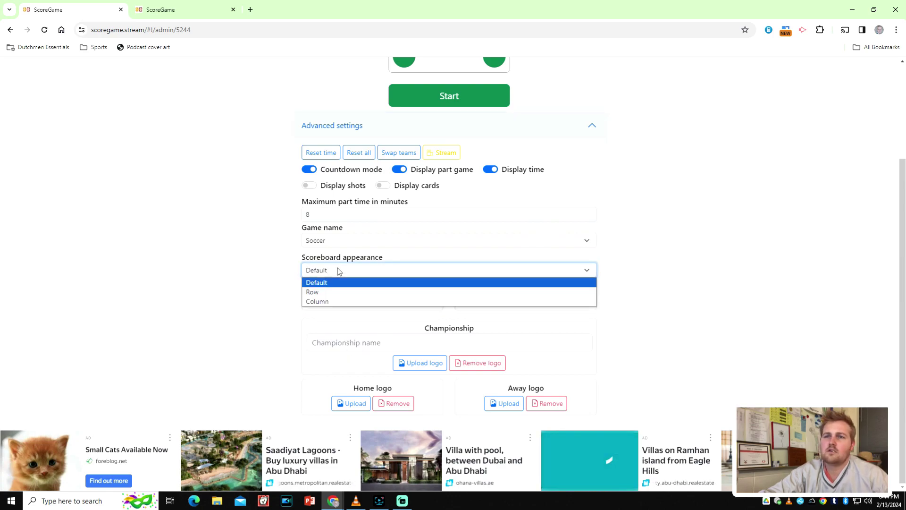
{"action": "left_click", "coordinate": [322, 293]}
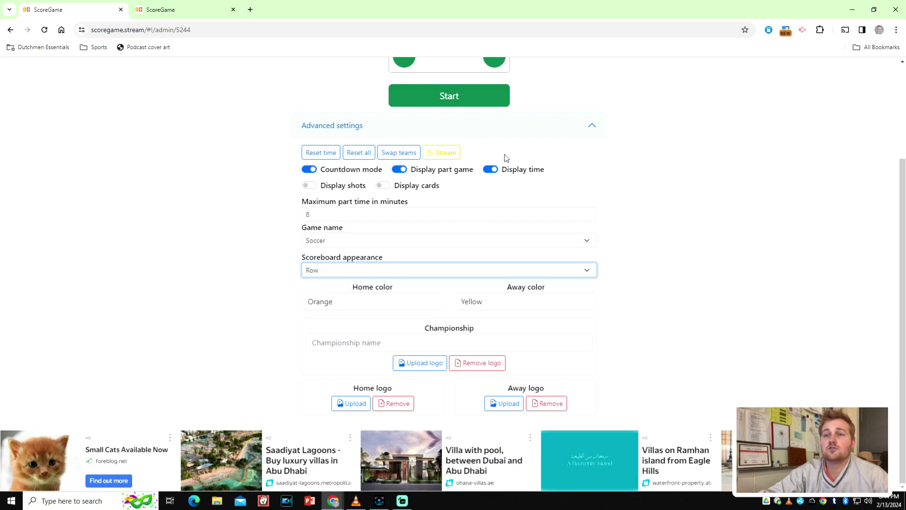
{"action": "scroll", "coordinate": [566, 209], "scroll_direction": "up", "scroll_amount": 3}
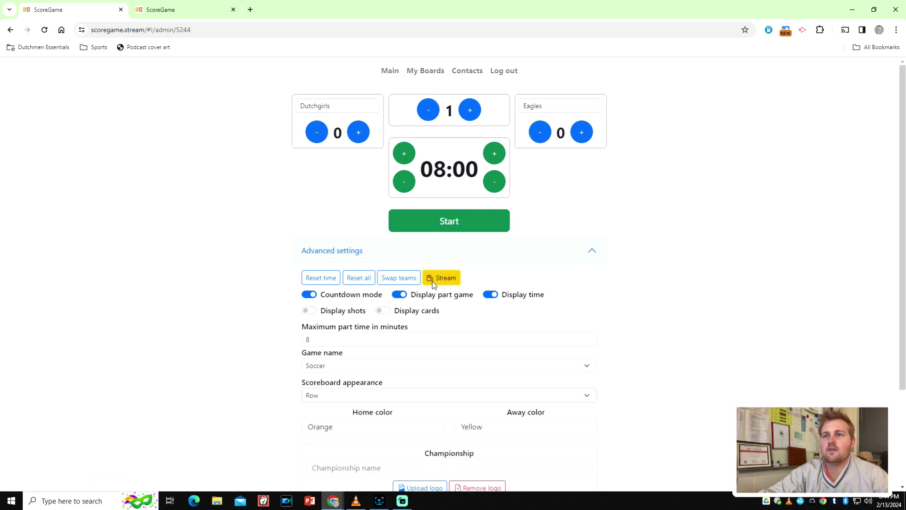
{"action": "left_click", "coordinate": [434, 278]}
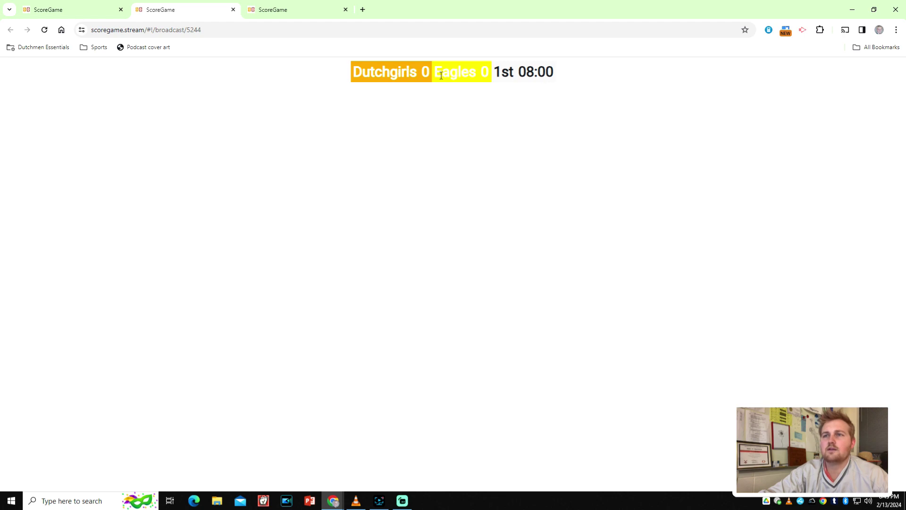
- Set the scoreboard appearance to Default and check it on the broadcast tab
{"action": "left_click", "coordinate": [284, 6]}
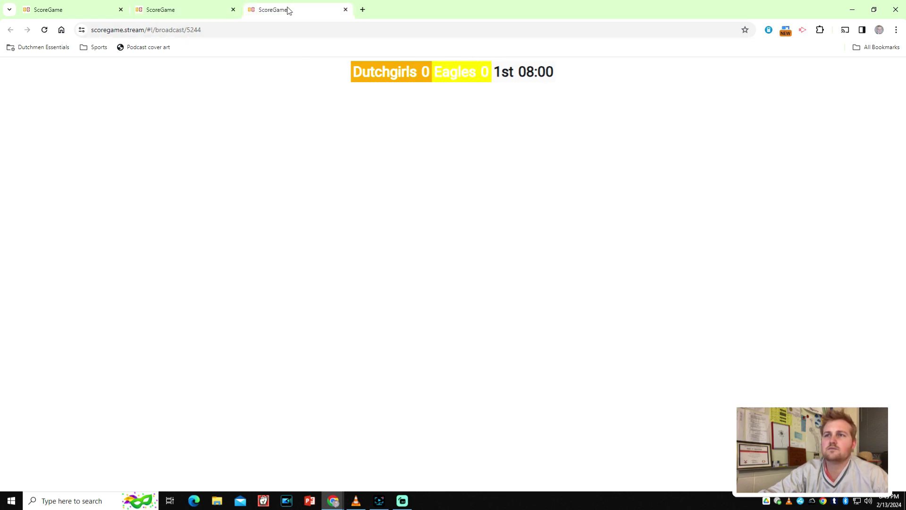
{"action": "left_click", "coordinate": [211, 10]}
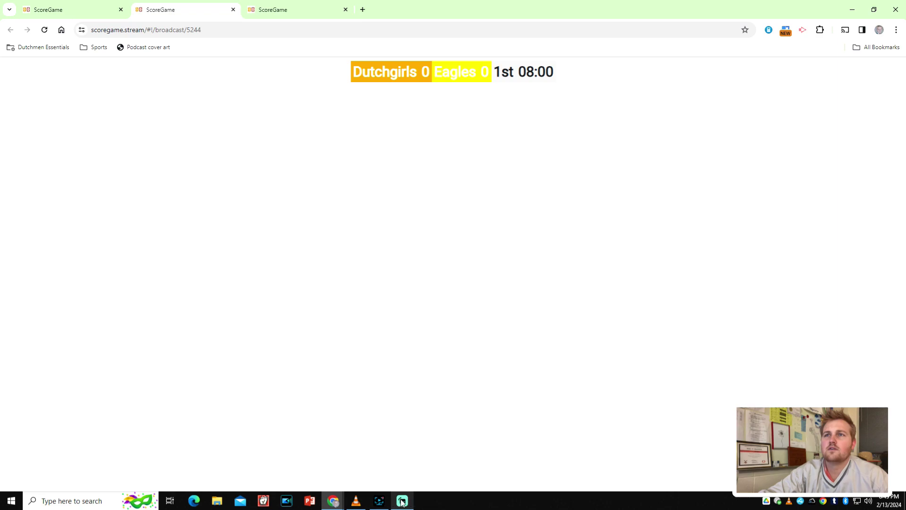
{"action": "left_click", "coordinate": [96, 9]}
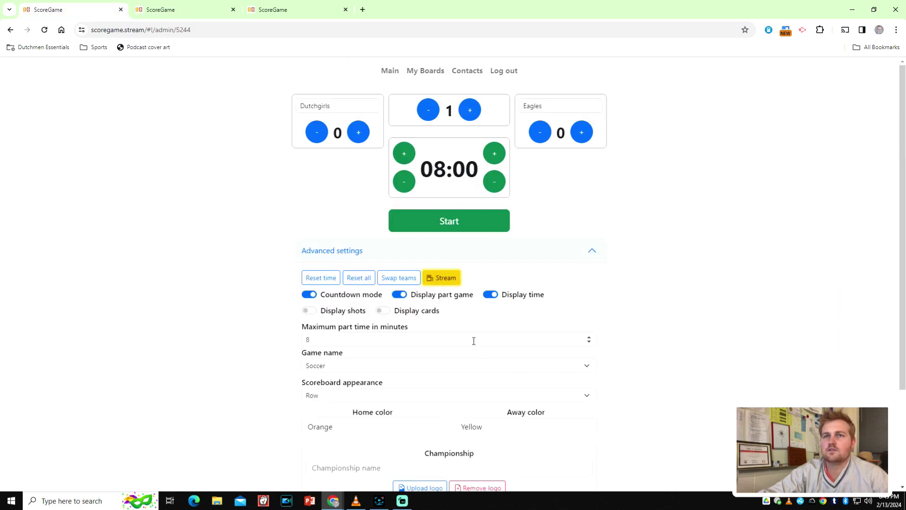
{"action": "scroll", "coordinate": [457, 329], "scroll_direction": "down", "scroll_amount": 1}
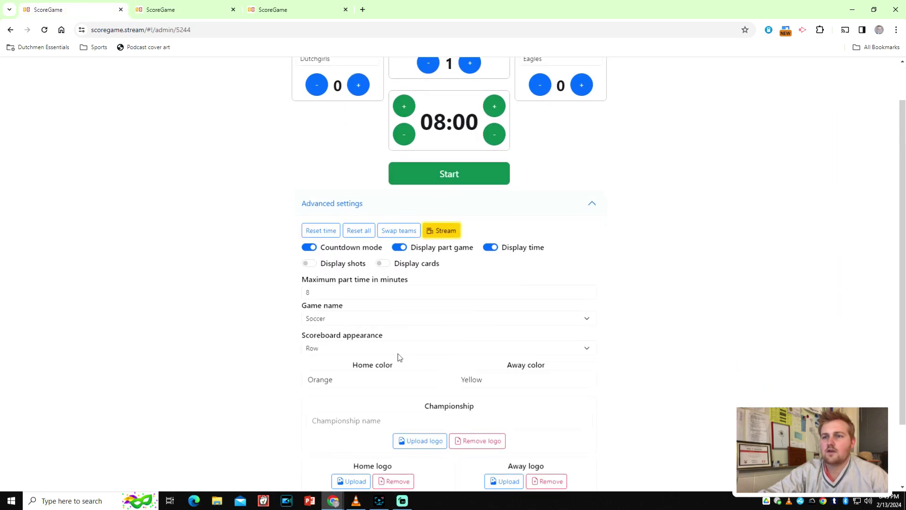
{"action": "left_click", "coordinate": [398, 351]}
{"action": "left_click", "coordinate": [392, 361]}
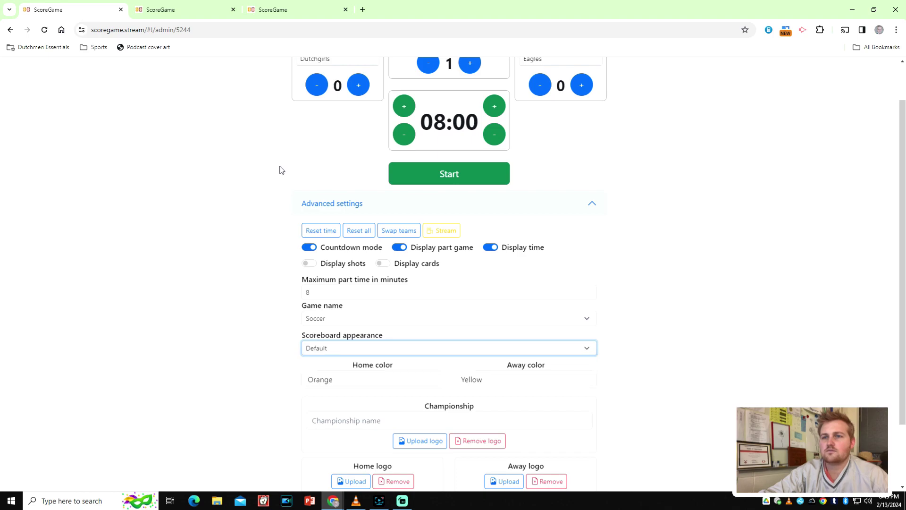
{"action": "left_click", "coordinate": [186, 12]}
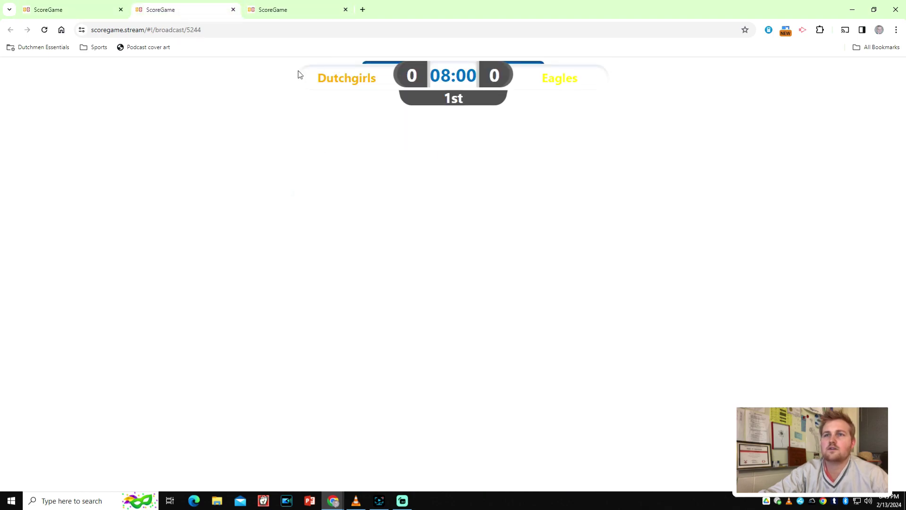
- Switch the scoreboard appearance to Column and view the broadcast layout
{"action": "left_click", "coordinate": [77, 7]}
{"action": "left_click", "coordinate": [389, 345]}
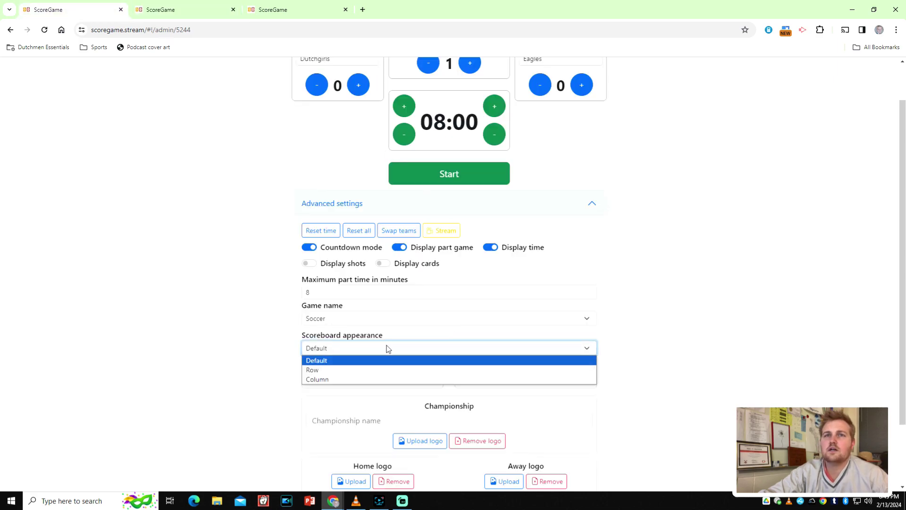
{"action": "left_click", "coordinate": [356, 378]}
{"action": "left_click", "coordinate": [170, 6]}
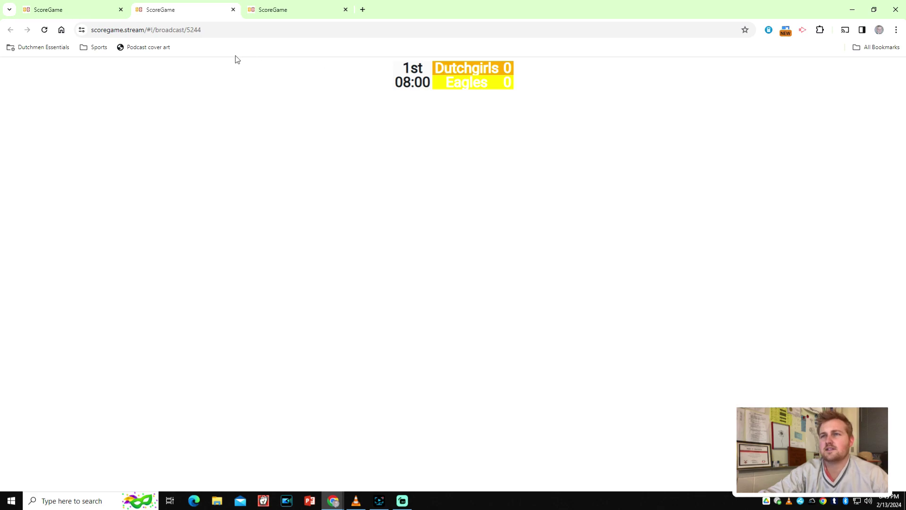
- Restore the Default scoreboard appearance, confirm it on the broadcast, and return to Streamlabs
{"action": "left_click", "coordinate": [85, 8]}
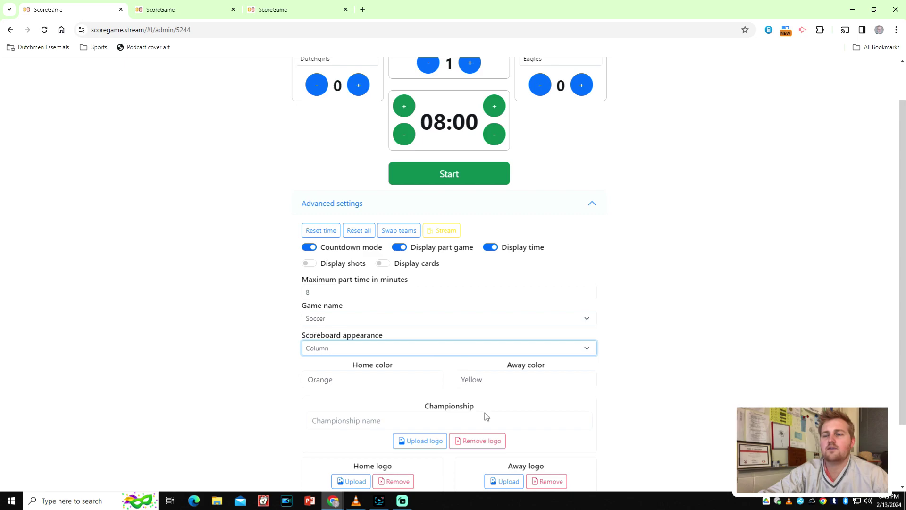
{"action": "left_click", "coordinate": [438, 348]}
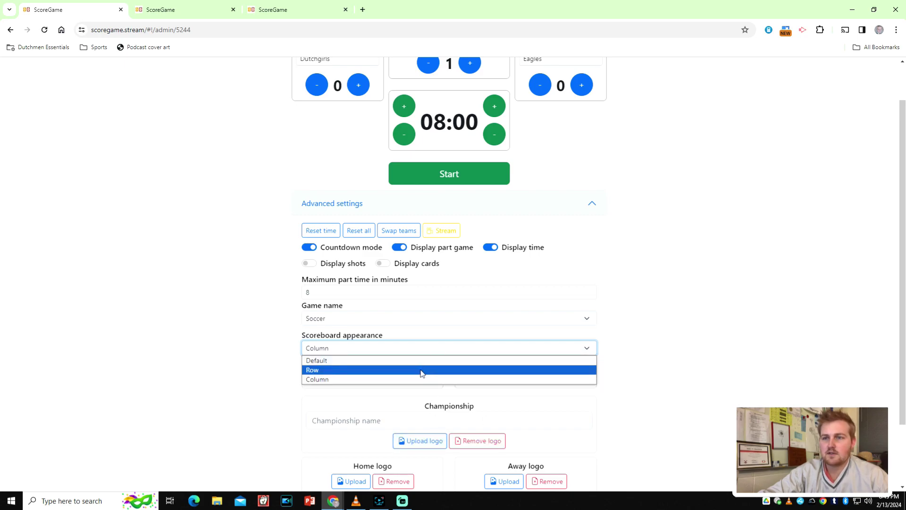
{"action": "left_click", "coordinate": [420, 361]}
{"action": "left_click", "coordinate": [195, 8]}
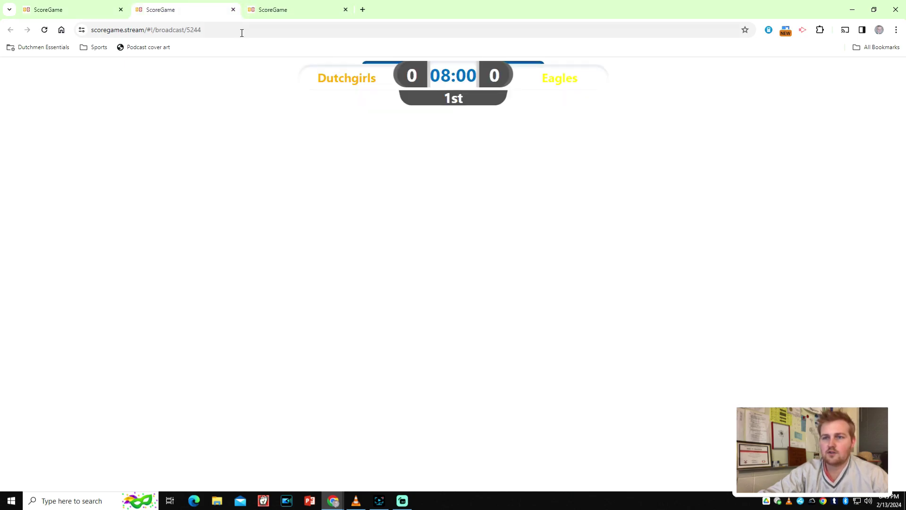
{"action": "left_click", "coordinate": [402, 500]}
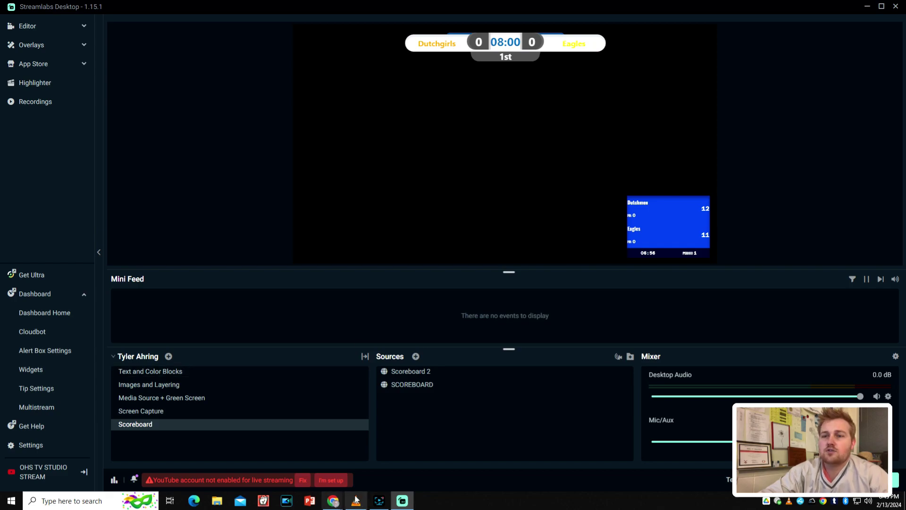
- Bring the ScoreGame broadcast browser window to the front from the taskbar
{"action": "mouse_move", "coordinate": [334, 499]}
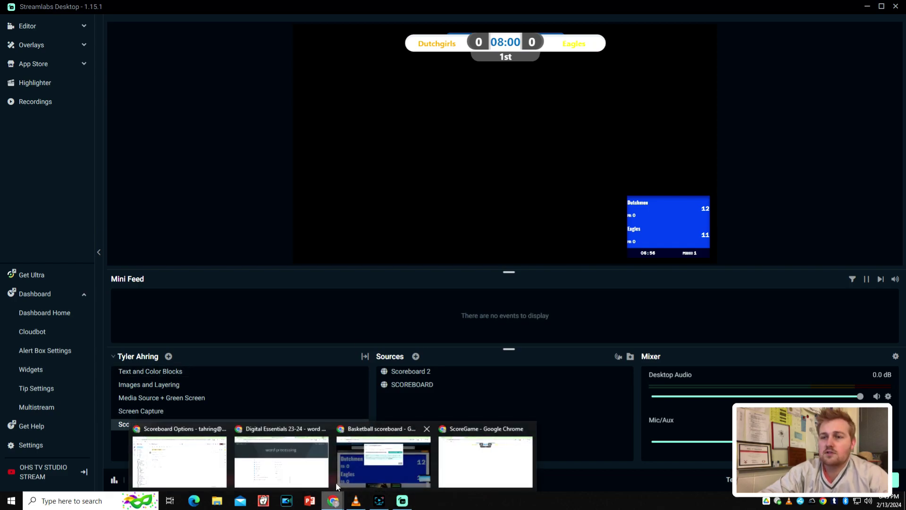
{"action": "left_click", "coordinate": [466, 458]}
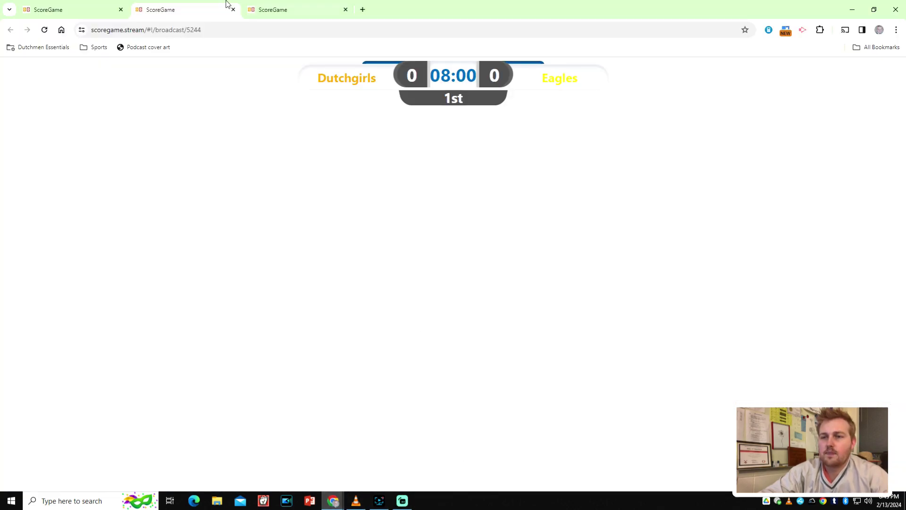
- Start the 08:00 game clock and raise the score to Dutchgirls 14, Eagles 6
{"action": "left_click", "coordinate": [90, 9]}
{"action": "left_click", "coordinate": [437, 224]}
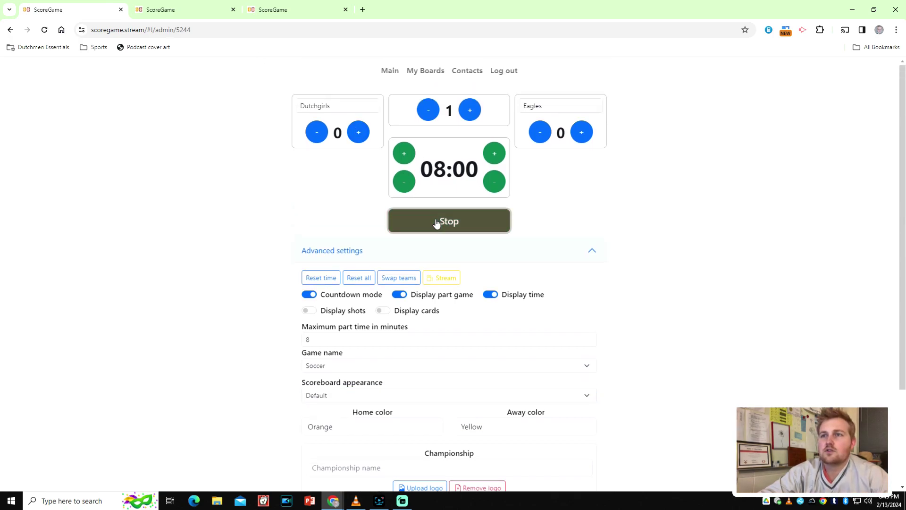
{"action": "left_click", "coordinate": [359, 133]}
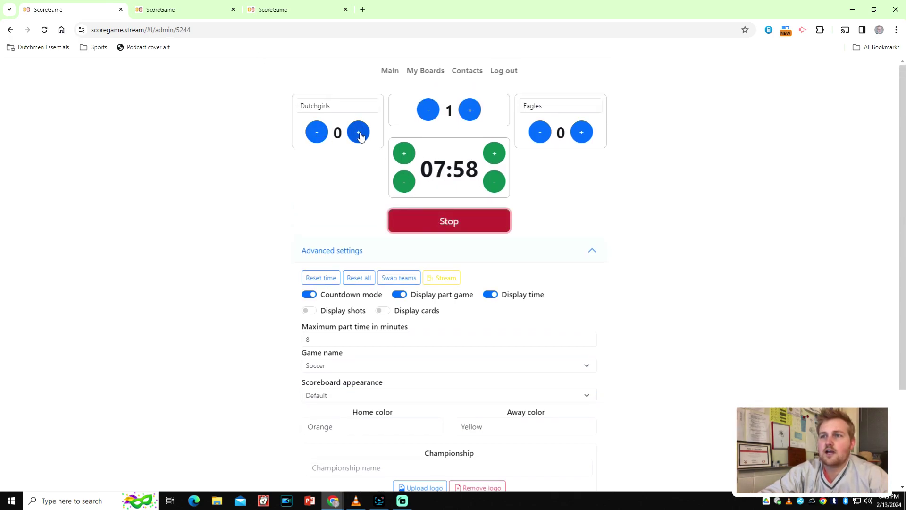
{"action": "left_click", "coordinate": [359, 134]}
{"action": "triple_click", "coordinate": [359, 133]}
{"action": "triple_click", "coordinate": [359, 133]}
{"action": "double_click", "coordinate": [359, 133]}
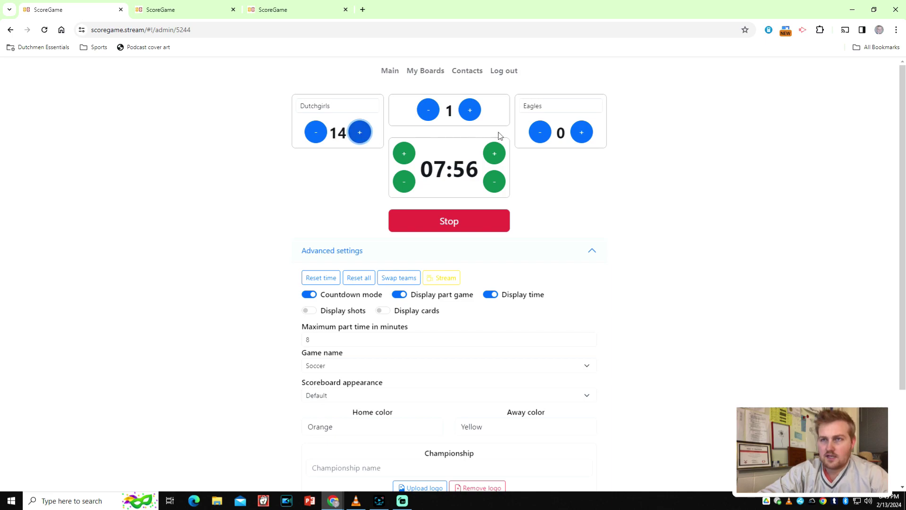
{"action": "triple_click", "coordinate": [581, 133]}
{"action": "triple_click", "coordinate": [581, 133]}
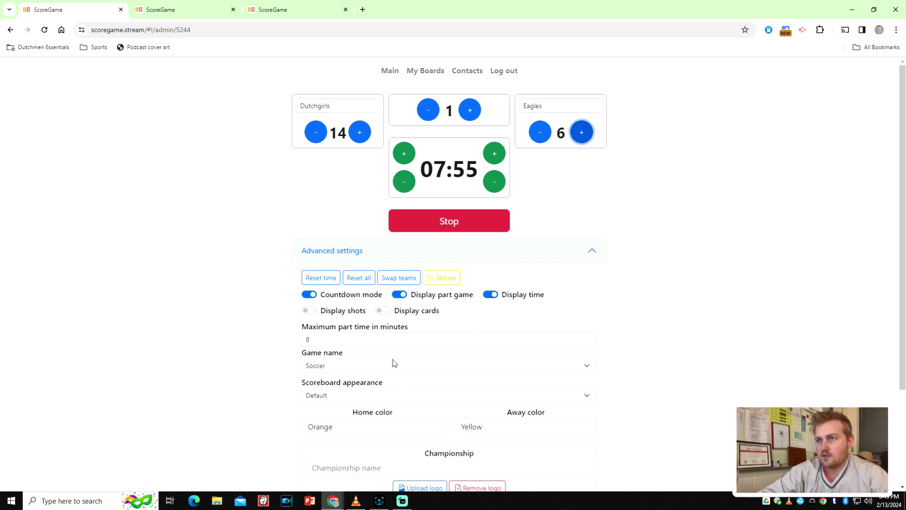
{"action": "left_click", "coordinate": [402, 501]}
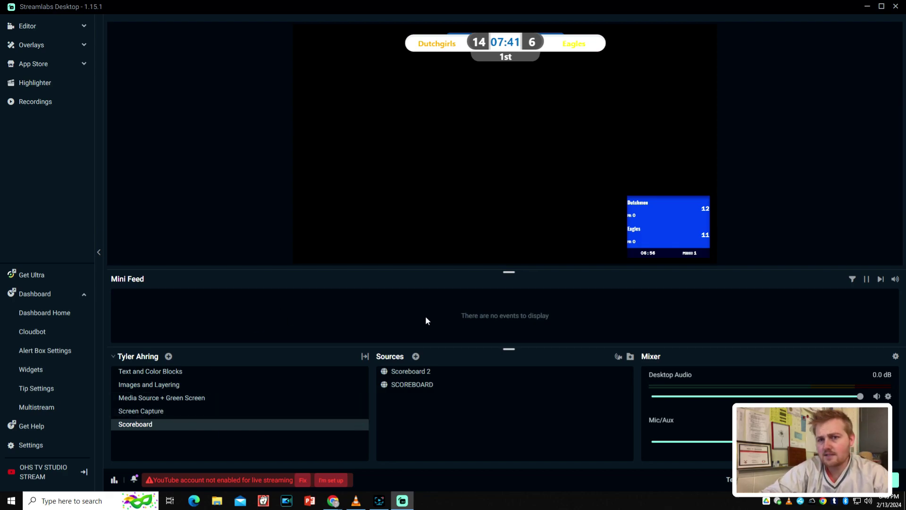
{"action": "left_click", "coordinate": [117, 357]}
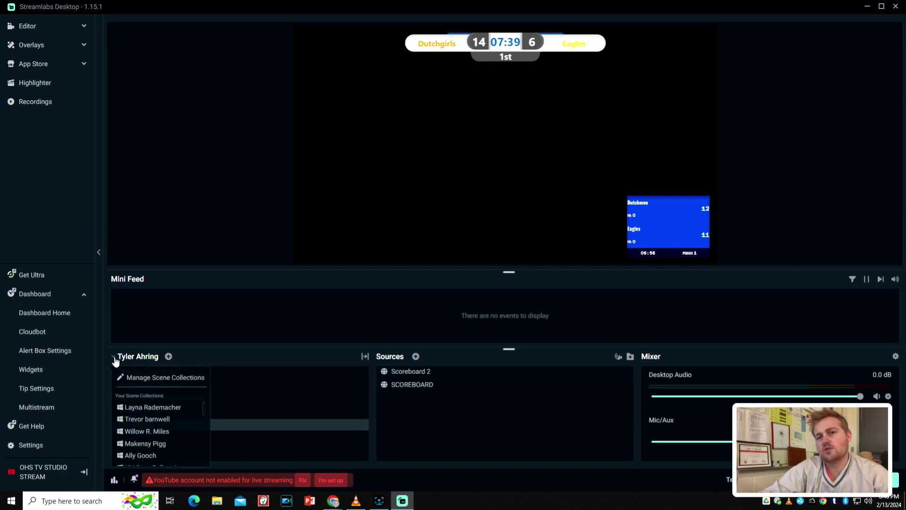
{"action": "scroll", "coordinate": [163, 444], "scroll_direction": "down", "scroll_amount": 3}
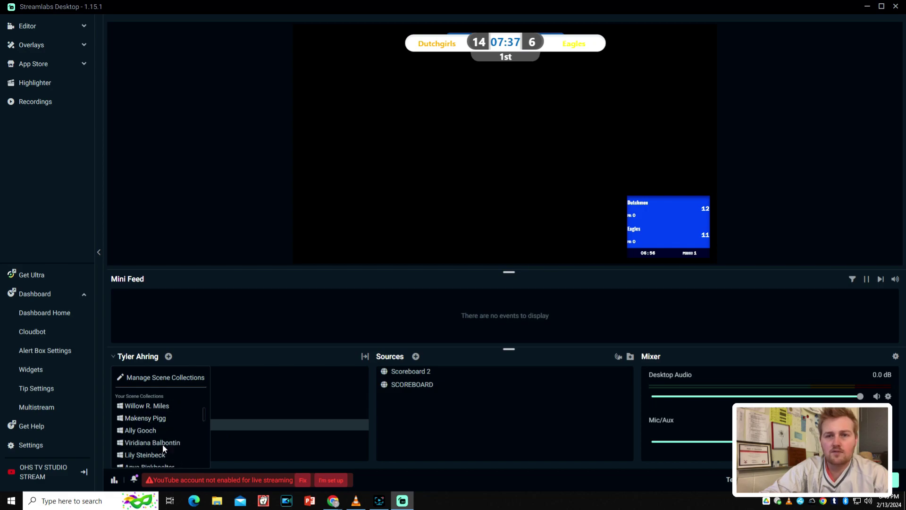
{"action": "scroll", "coordinate": [162, 444], "scroll_direction": "up", "scroll_amount": 3}
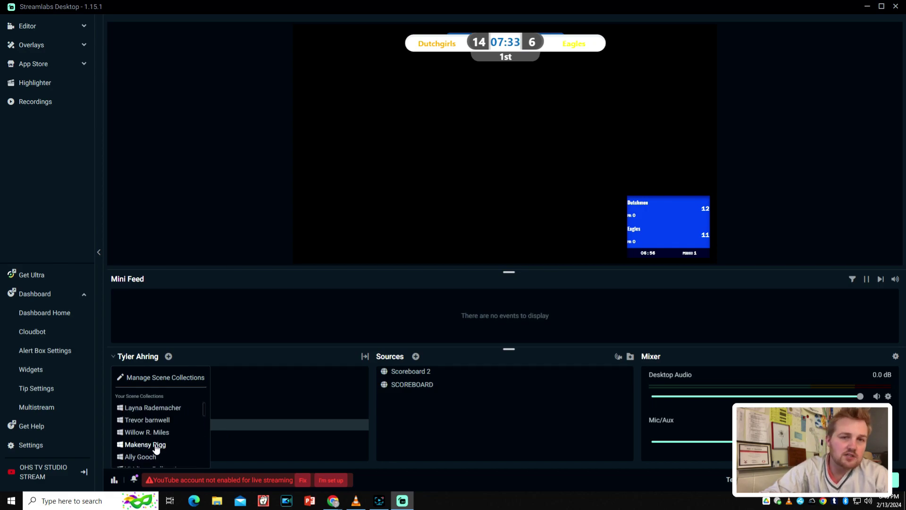
{"action": "left_click", "coordinate": [156, 446]}
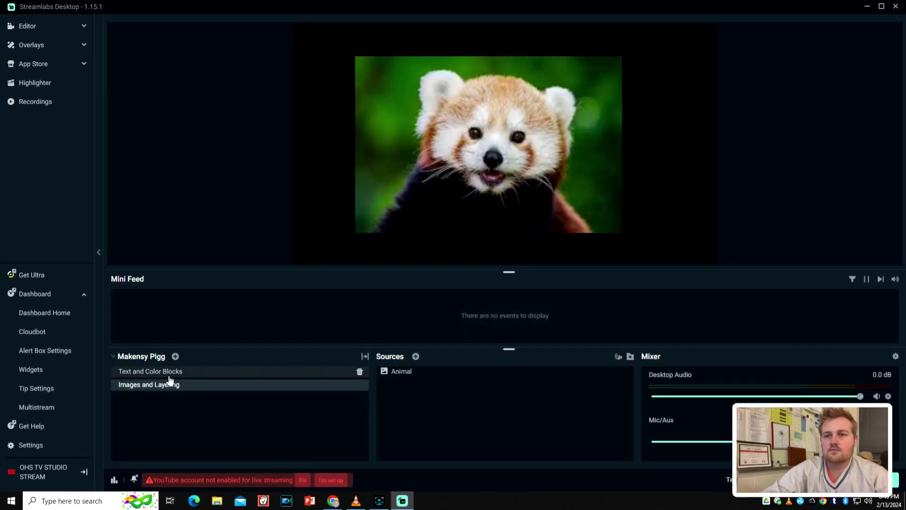
{"action": "left_click", "coordinate": [169, 373]}
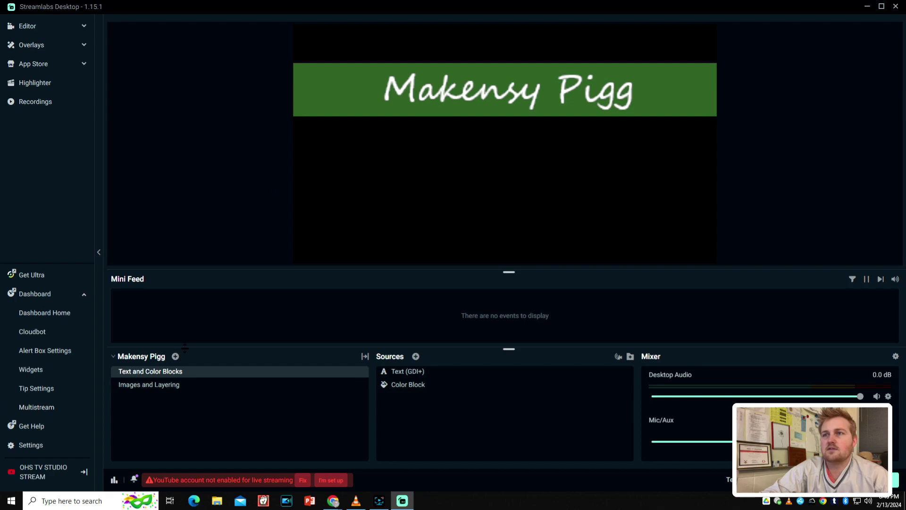
{"action": "left_click", "coordinate": [157, 386]}
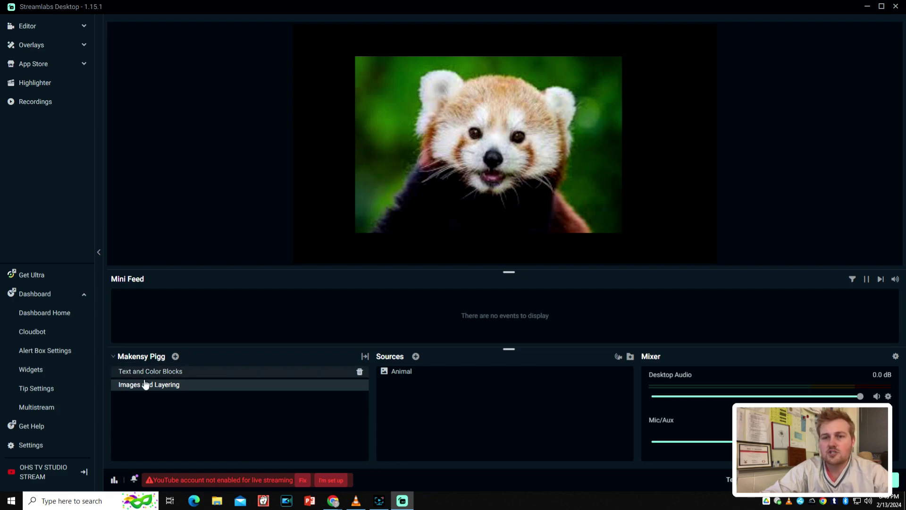
{"action": "left_click", "coordinate": [114, 361]}
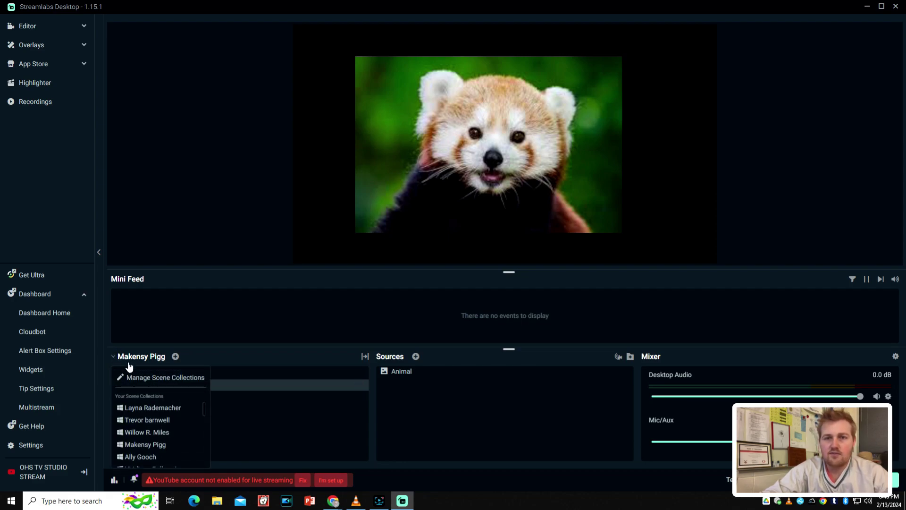
{"action": "scroll", "coordinate": [158, 444], "scroll_direction": "down", "scroll_amount": 2}
{"action": "scroll", "coordinate": [168, 427], "scroll_direction": "down", "scroll_amount": 4}
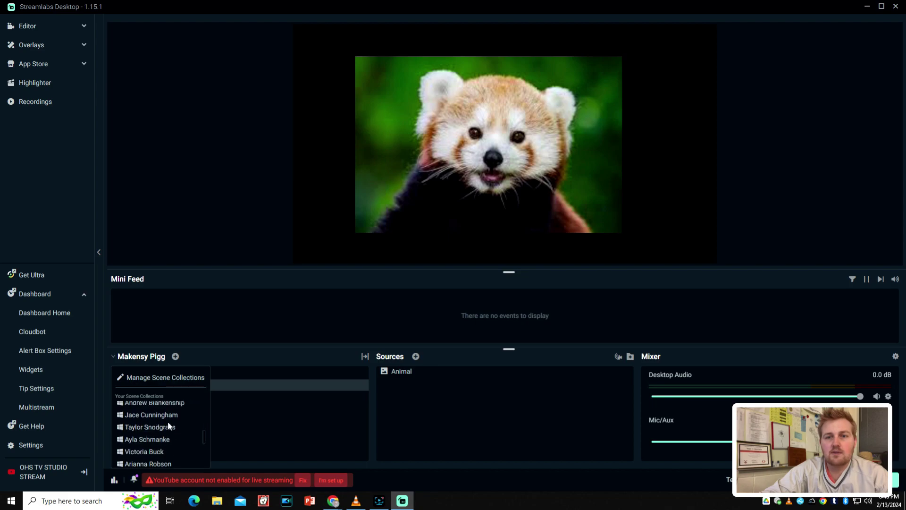
{"action": "scroll", "coordinate": [165, 432], "scroll_direction": "down", "scroll_amount": 3}
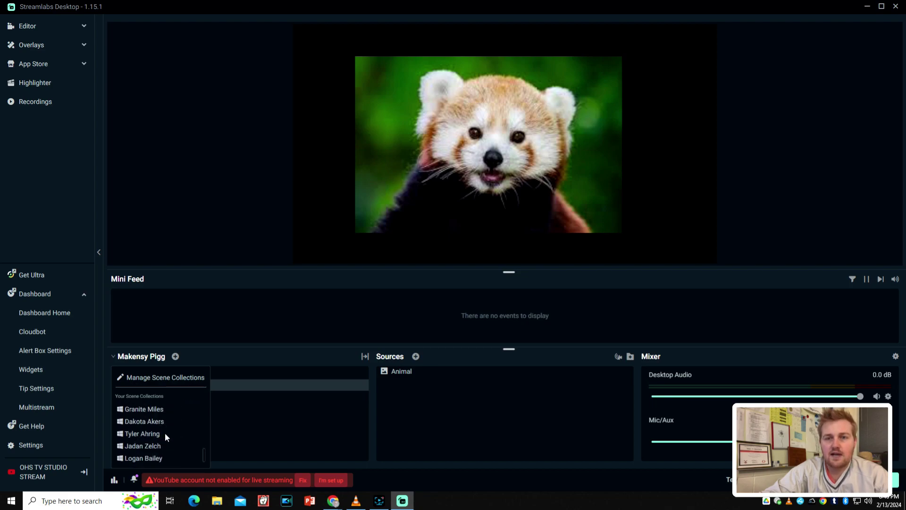
{"action": "left_click", "coordinate": [155, 432]}
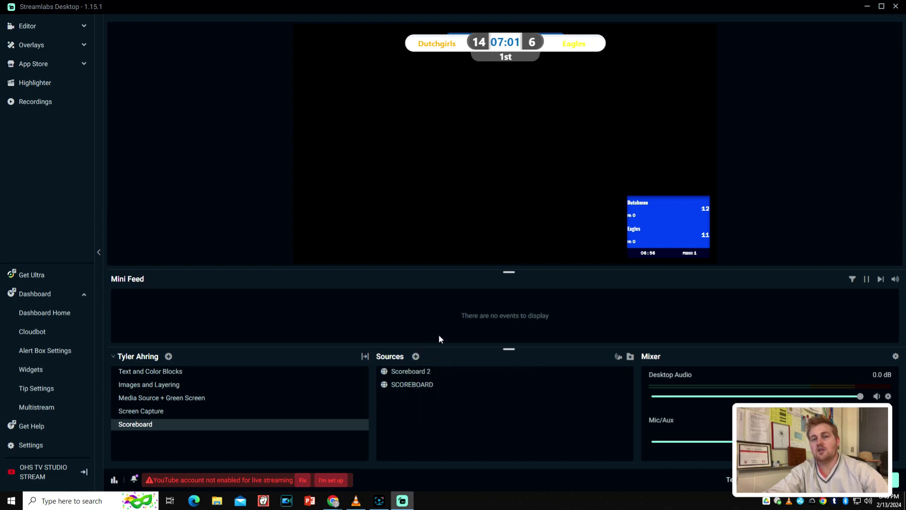
- Check the Scoreboard 2 source settings and the KeepTheScore display-link window without changes
{"action": "double_click", "coordinate": [415, 373]}
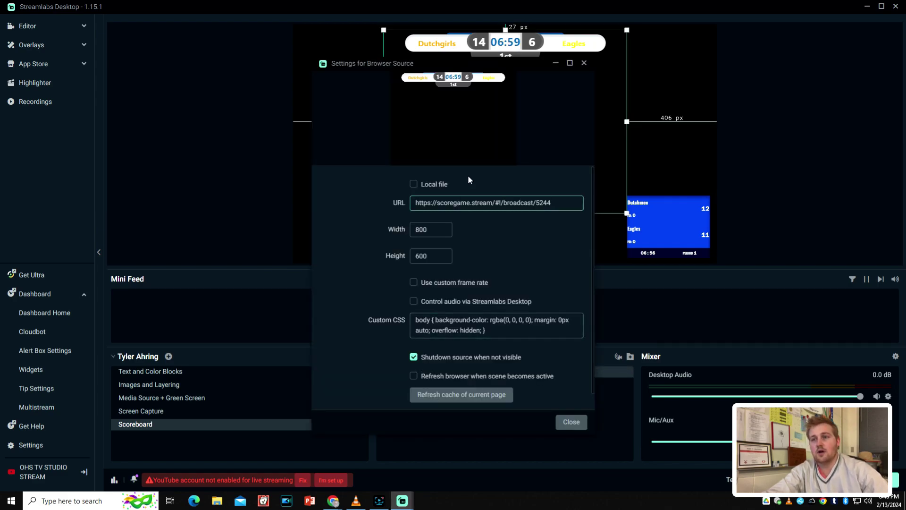
{"action": "key", "text": "Escape"}
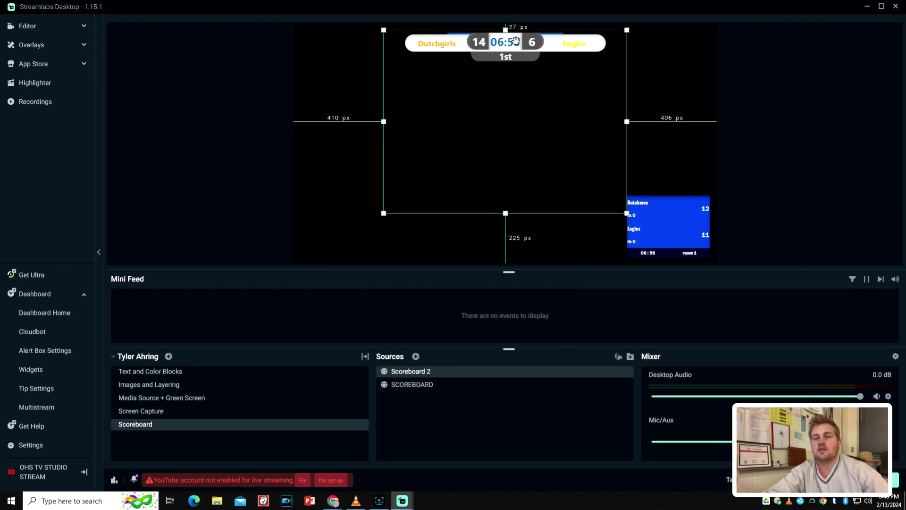
{"action": "mouse_move", "coordinate": [333, 501]}
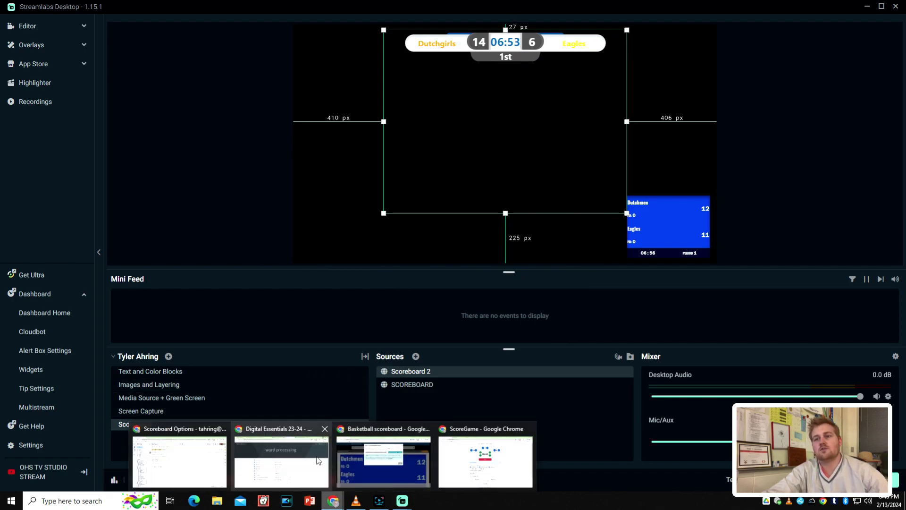
{"action": "left_click", "coordinate": [383, 462]}
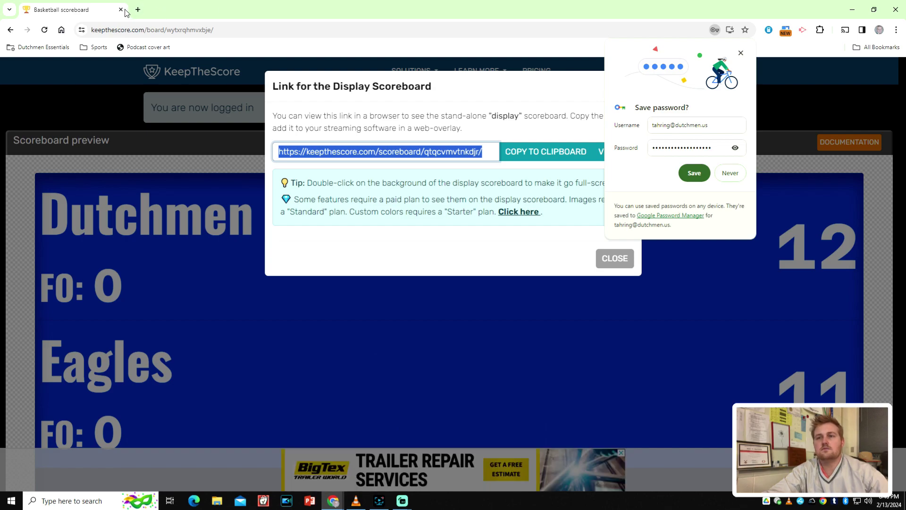
{"action": "key", "text": "alt+Tab"}
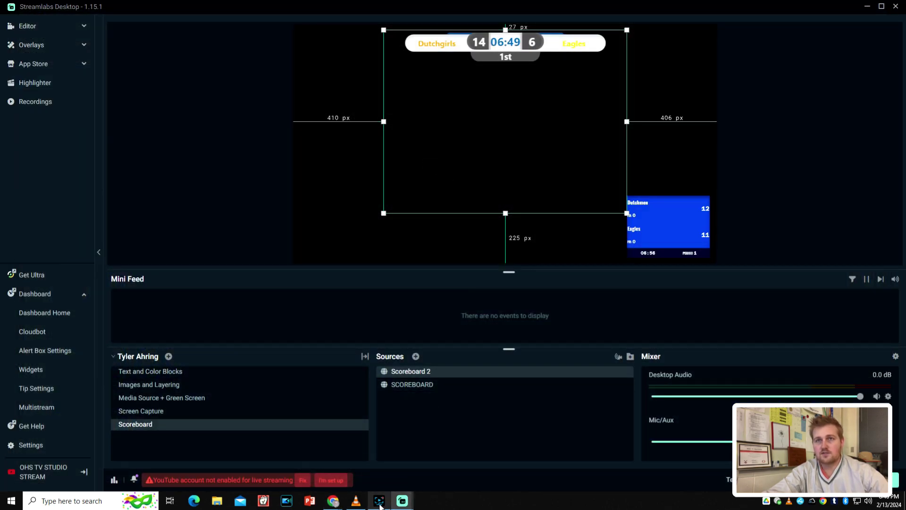
- Close the ScoreGame admin tab in Chrome and return to Streamlabs Desktop
{"action": "mouse_move", "coordinate": [342, 500]}
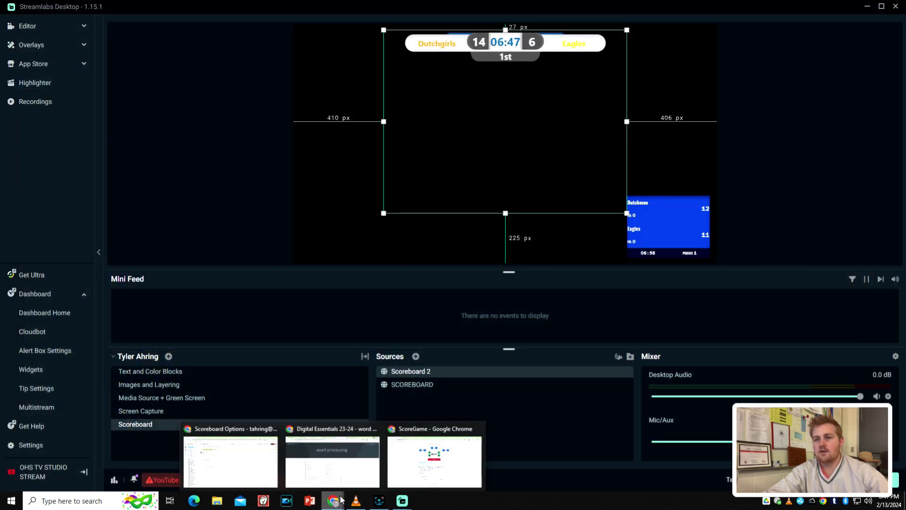
{"action": "left_click", "coordinate": [434, 460]}
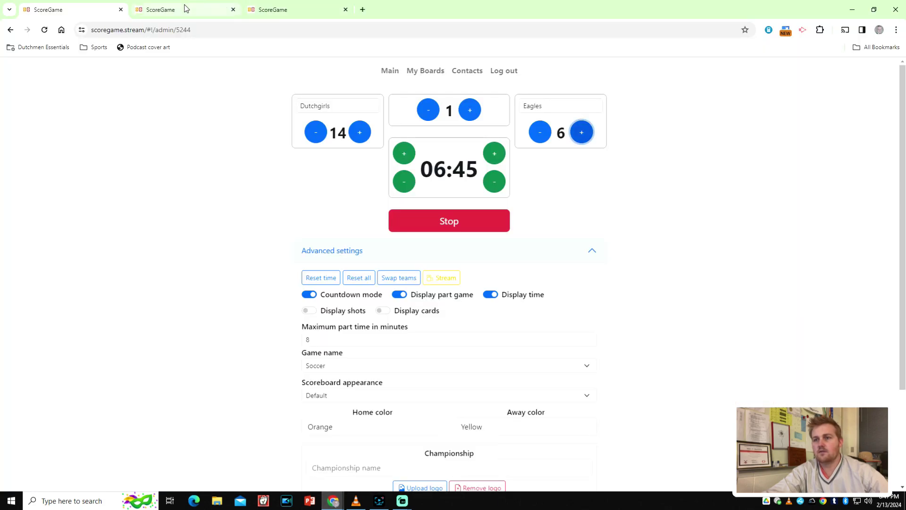
{"action": "left_click", "coordinate": [121, 9]}
{"action": "key", "text": "alt+Tab"}
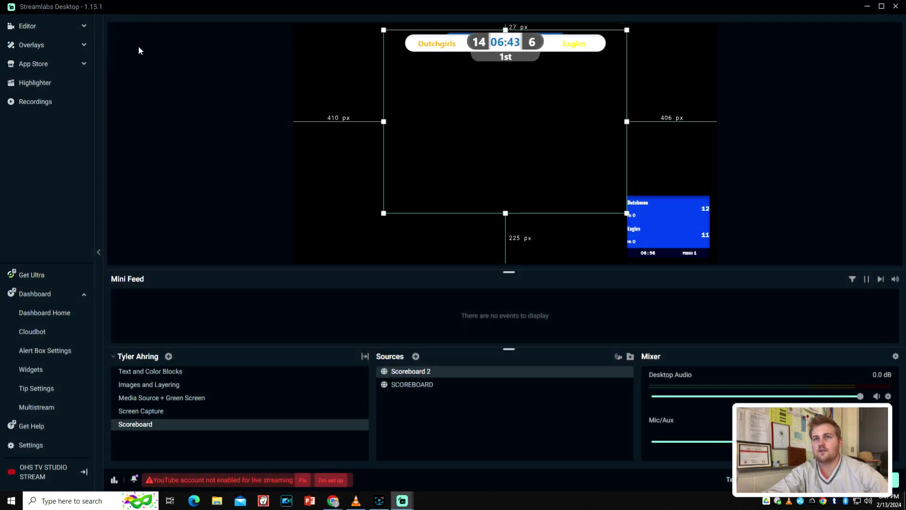